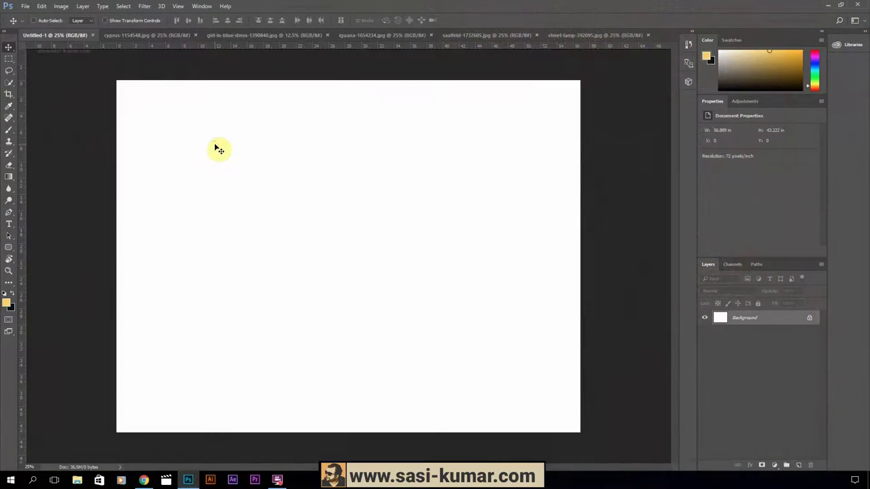
Review the cyprus, girl, iguana, saalfeld and street-lamp photos, then float saalfeld-1732605.jpg in its own window.
left_click(151, 37)
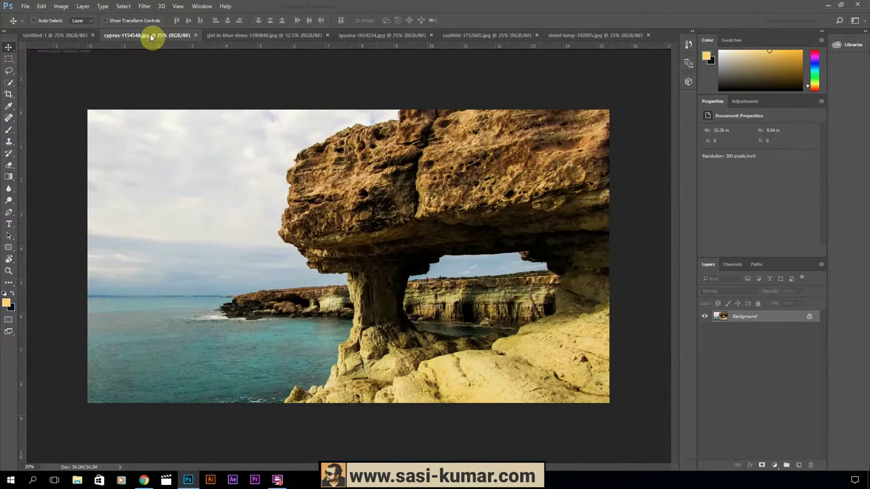
left_click(255, 36)
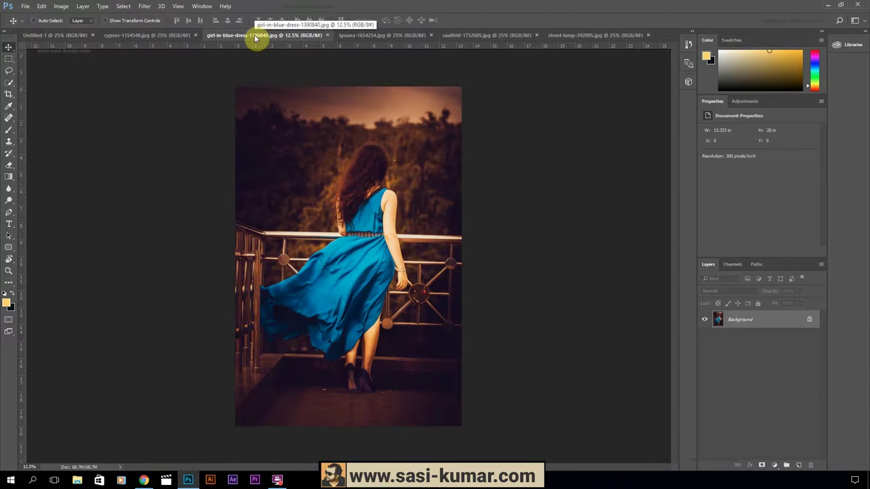
left_click(384, 37)
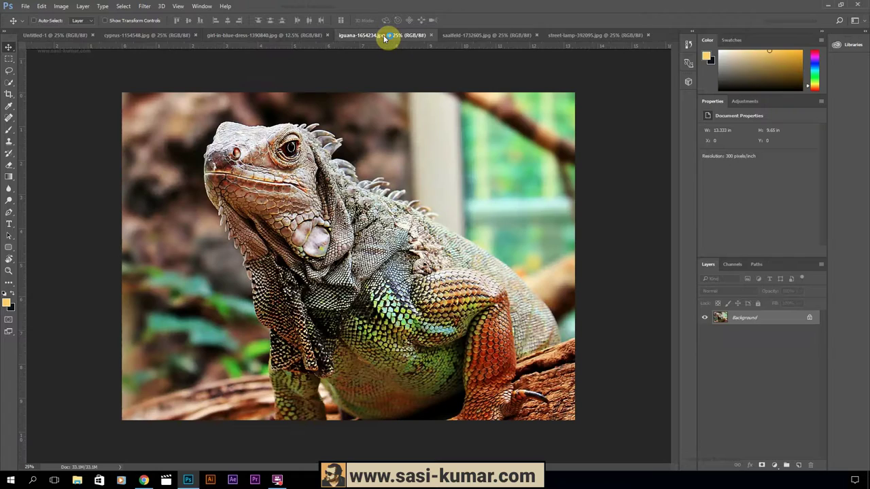
left_click(478, 37)
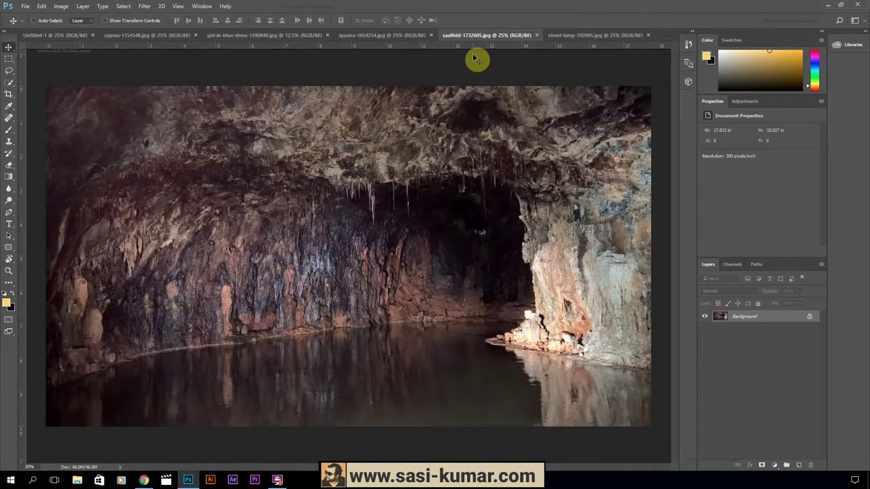
left_click(573, 37)
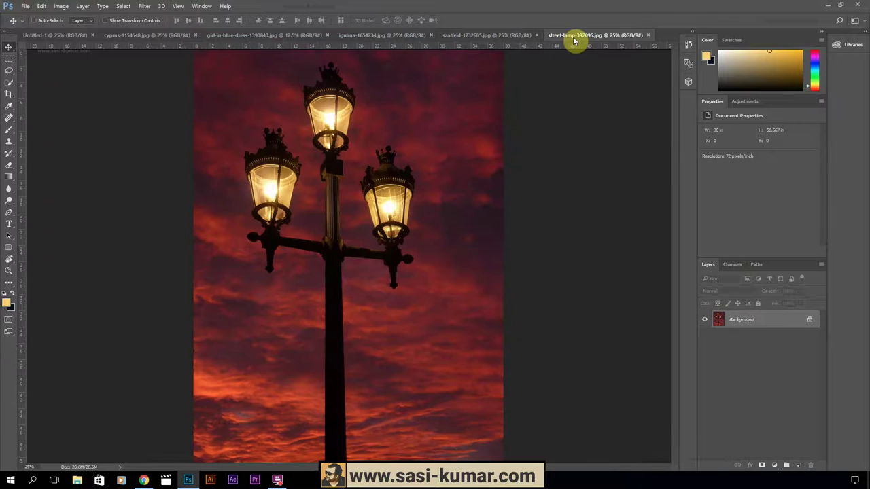
left_click(473, 37)
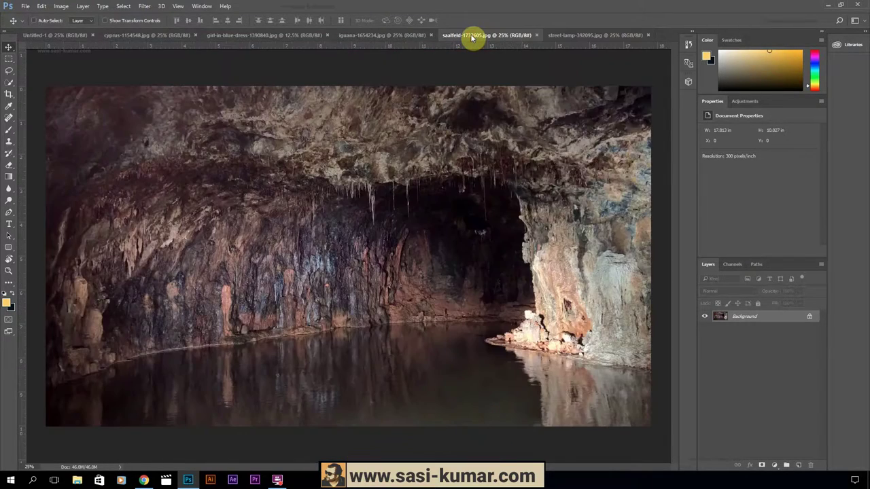
left_click_drag(475, 37, 356, 114)
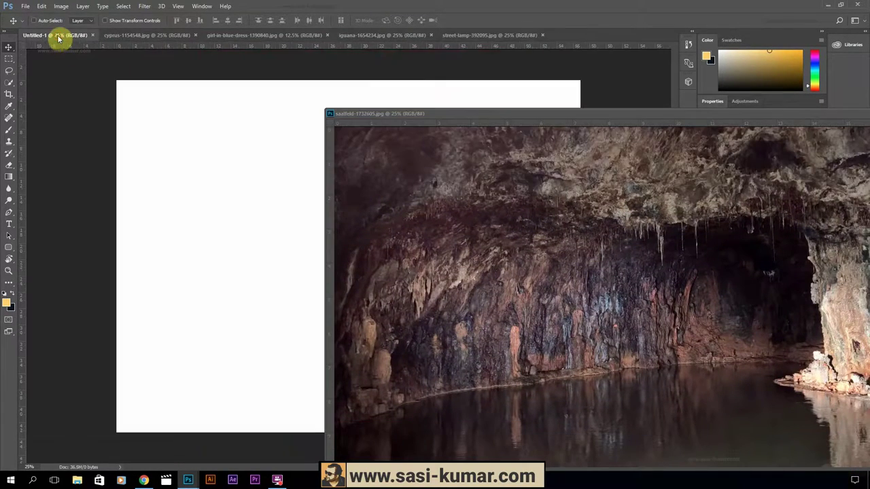
Drop the saalfeld cave photo and the cyprus rock-arch photo into Untitled-1.
left_click_drag(60, 43, 297, 161)
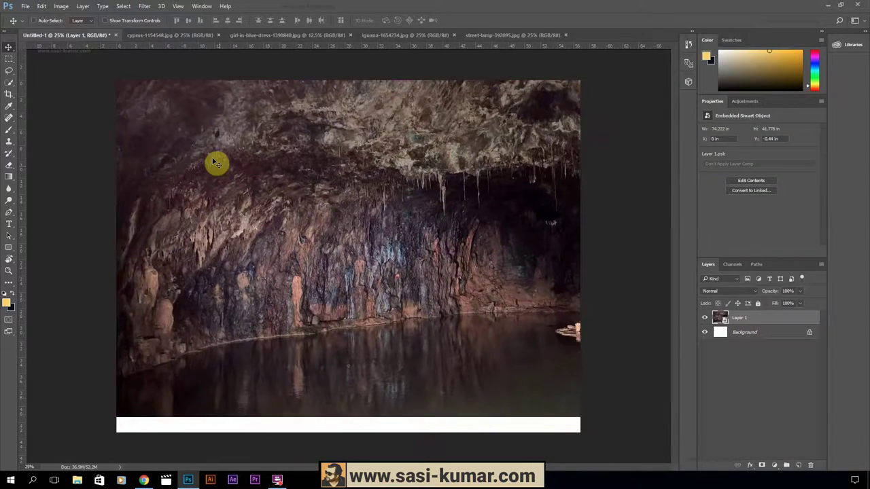
left_click(187, 34)
mouse_move(186, 35)
left_mouse_down()
mouse_move(447, 95)
mouse_move(335, 239)
left_mouse_up()
Flip the rock-arch Layer 2 horizontally, convert it to a Smart Object and reposition it.
left_click(60, 7)
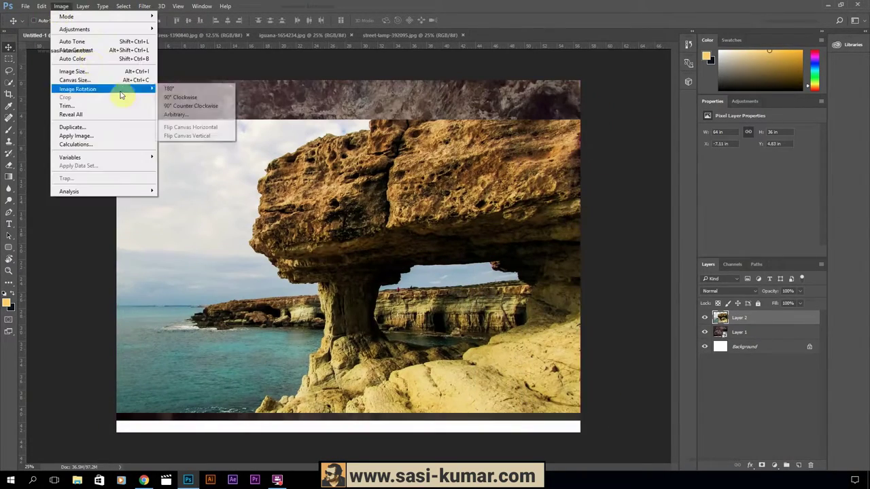
left_click(217, 374)
left_click_drag(256, 250, 278, 237)
right_click(802, 319)
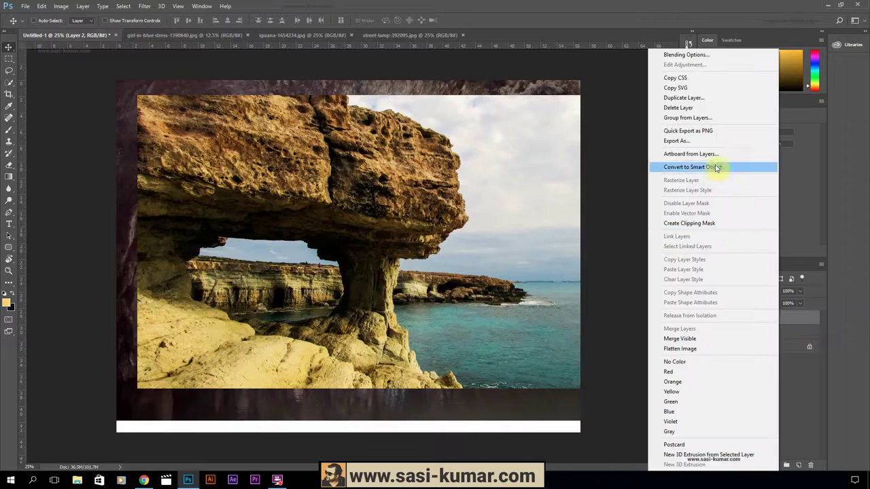
left_click(697, 167)
left_click_drag(375, 189, 350, 236)
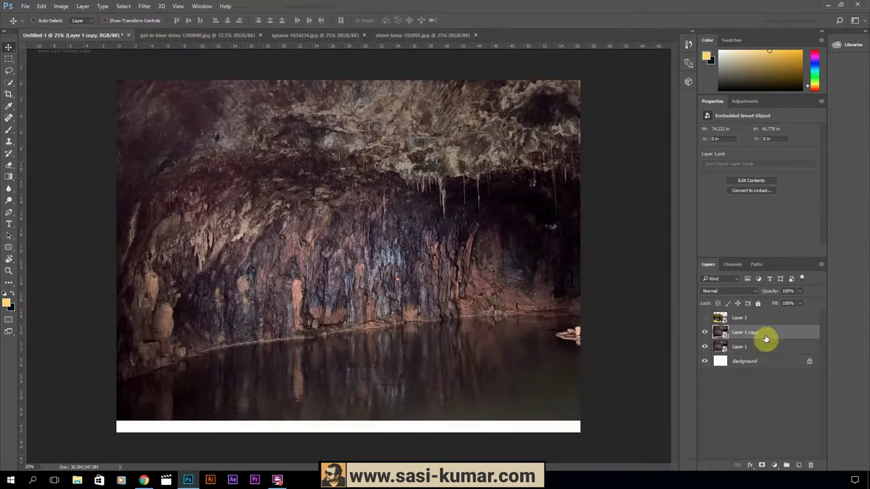
Darken Layer 1 copy with Curves, then add a layer mask to the rock-arch layer.
key("ctrl+m")
left_click_drag(549, 153, 562, 171)
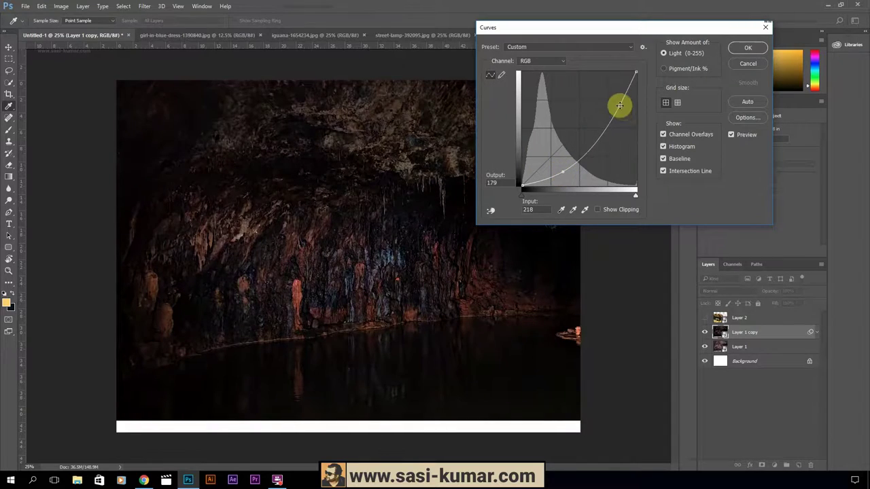
left_click(747, 47)
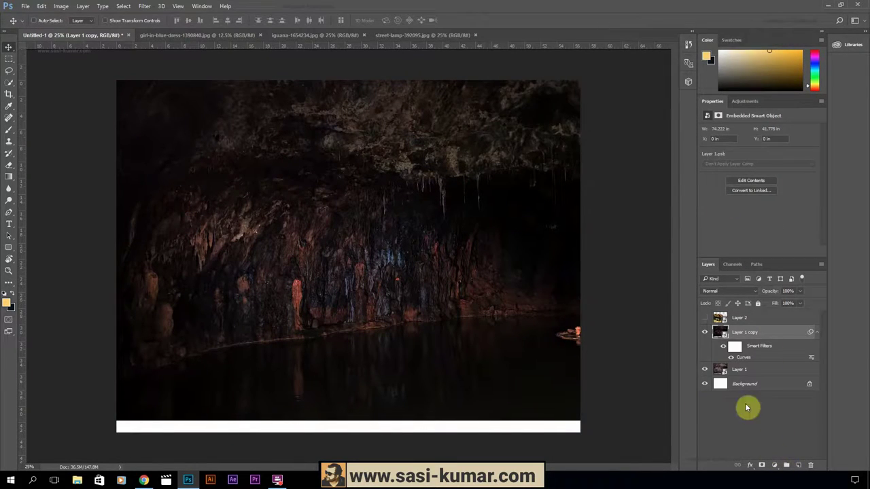
left_click(704, 317)
left_click(748, 317)
left_click(761, 465)
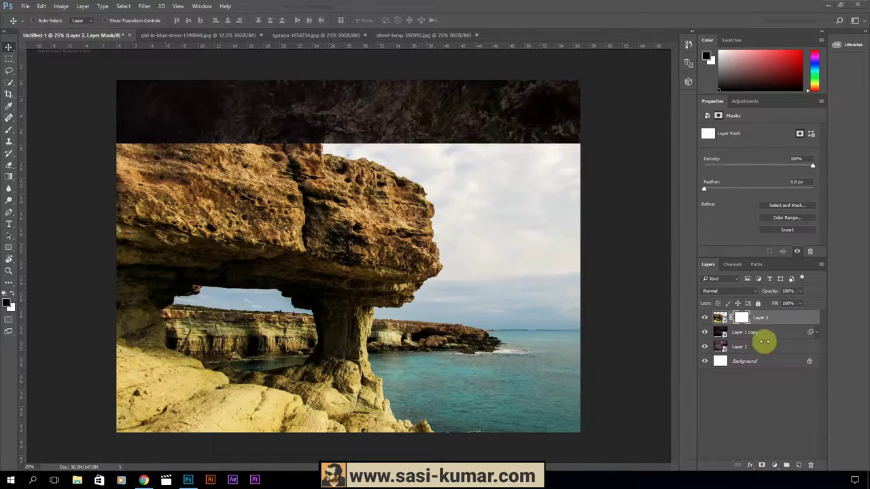
With a large soft black brush, mask out the sea and sky along the arch's edges.
key("b")
key("ctrl+plus")
right_click(524, 295)
left_click_drag(582, 319, 563, 101)
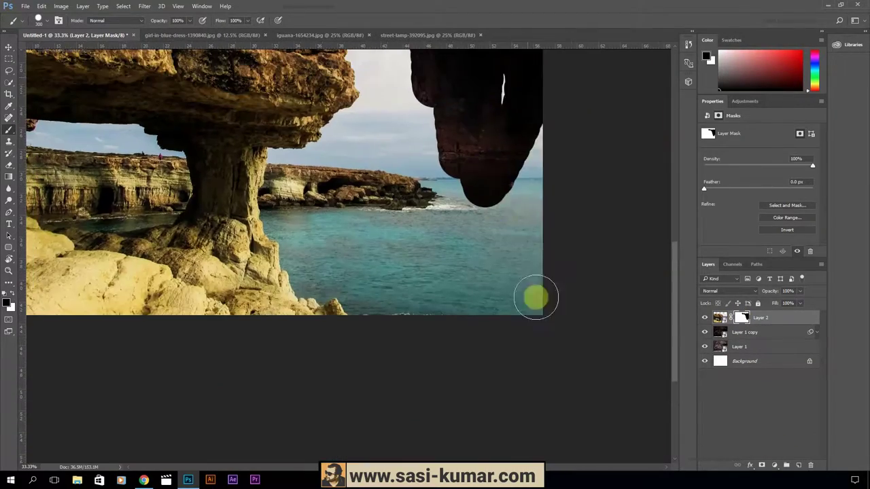
mouse_move(534, 295)
left_mouse_down()
mouse_move(512, 236)
mouse_move(191, 132)
left_mouse_up()
key("ctrl+plus")
key("ctrl+minus")
mouse_move(68, 201)
left_mouse_down()
mouse_move(106, 202)
mouse_move(360, 275)
mouse_move(453, 260)
mouse_move(596, 283)
mouse_move(295, 194)
left_mouse_up()
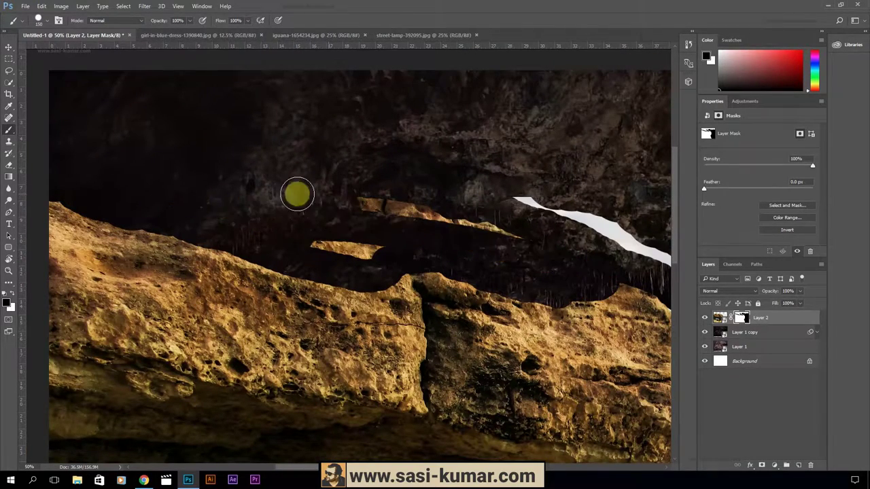
left_click_drag(514, 248, 246, 193)
key("ctrl+z")
Mask out the horizon band, sky under the arch, sea, distant rocks and cliffs in the opening.
left_click_drag(458, 301, 279, 140)
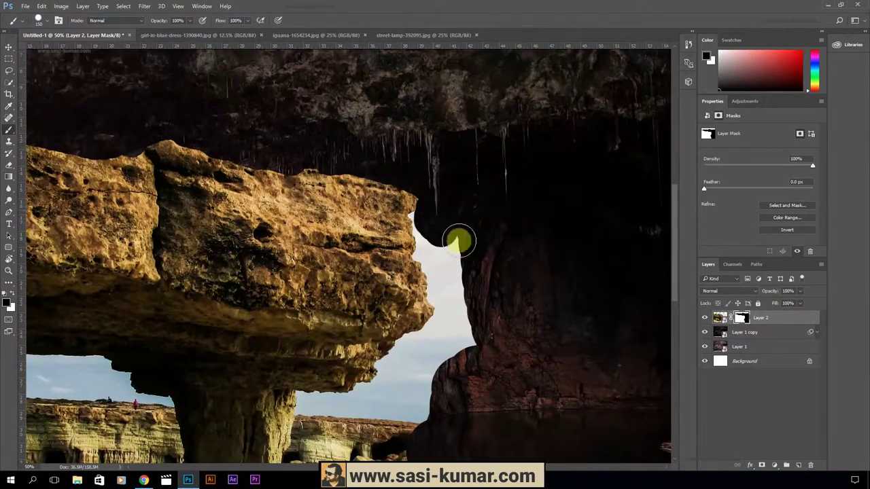
left_click_drag(458, 237, 373, 180)
left_click_drag(399, 223, 365, 146)
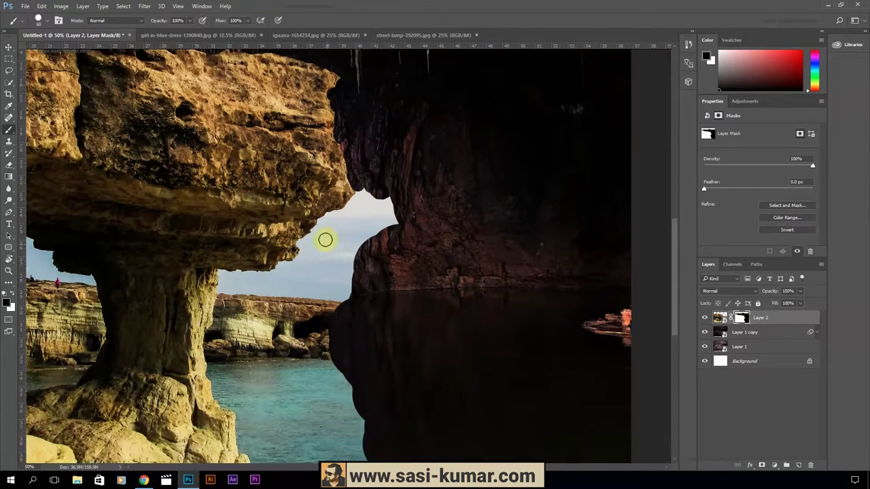
left_click_drag(350, 297, 240, 277)
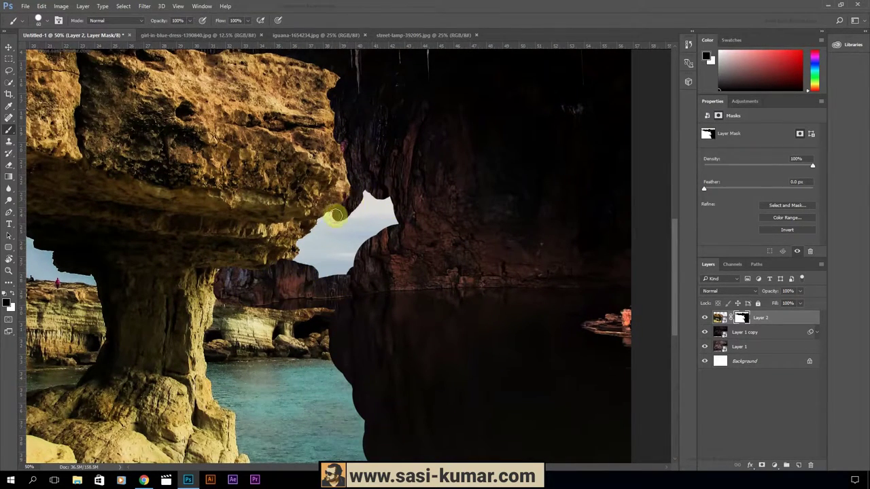
left_click_drag(338, 277, 358, 242)
left_click_drag(214, 288, 316, 213)
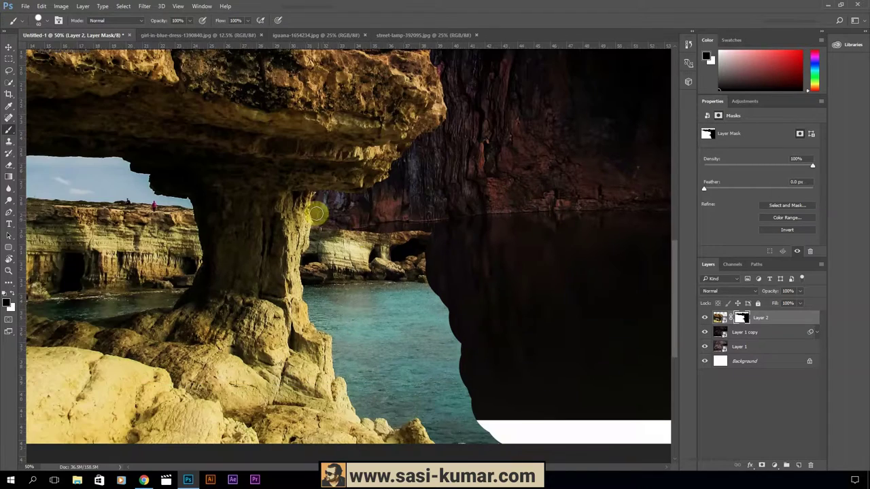
left_click_drag(355, 394, 394, 381)
scroll(398, 360, "down", 2)
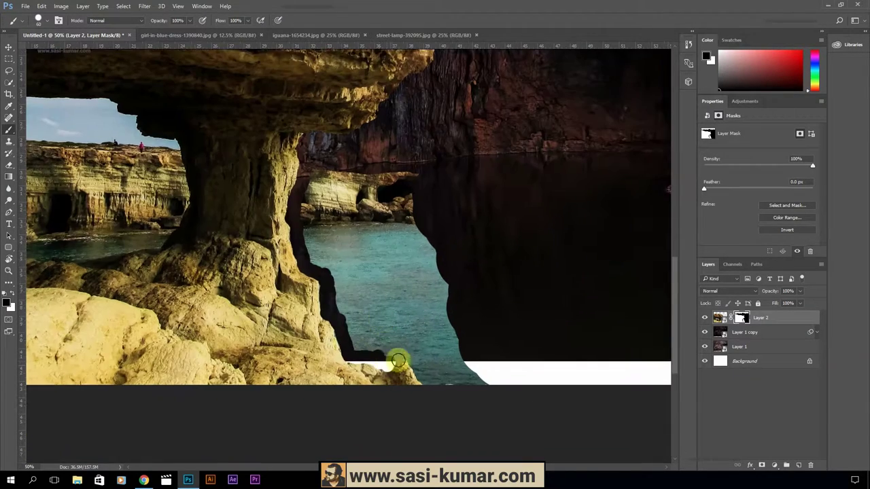
mouse_move(458, 379)
left_mouse_down()
mouse_move(421, 315)
mouse_move(305, 200)
mouse_move(375, 342)
mouse_move(344, 185)
mouse_move(416, 218)
left_mouse_up()
scroll(483, 277, "down", 1)
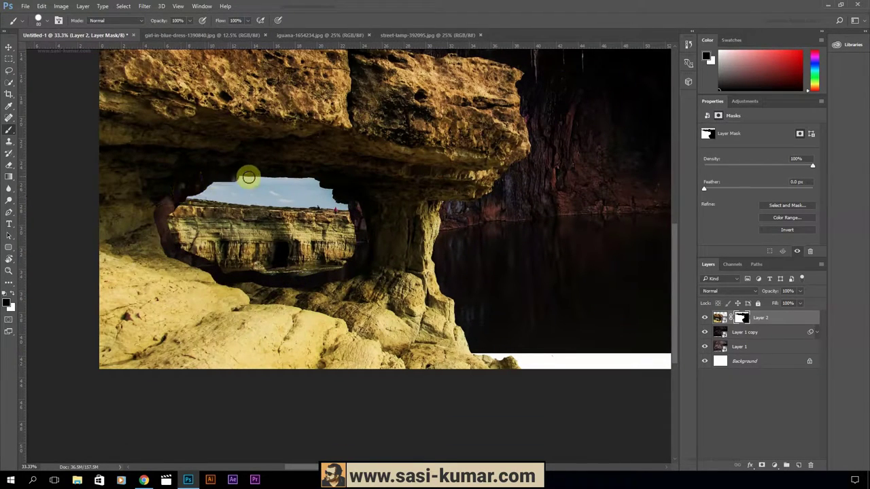
mouse_move(322, 201)
left_mouse_down()
mouse_move(330, 210)
mouse_move(219, 244)
mouse_move(284, 237)
left_mouse_up()
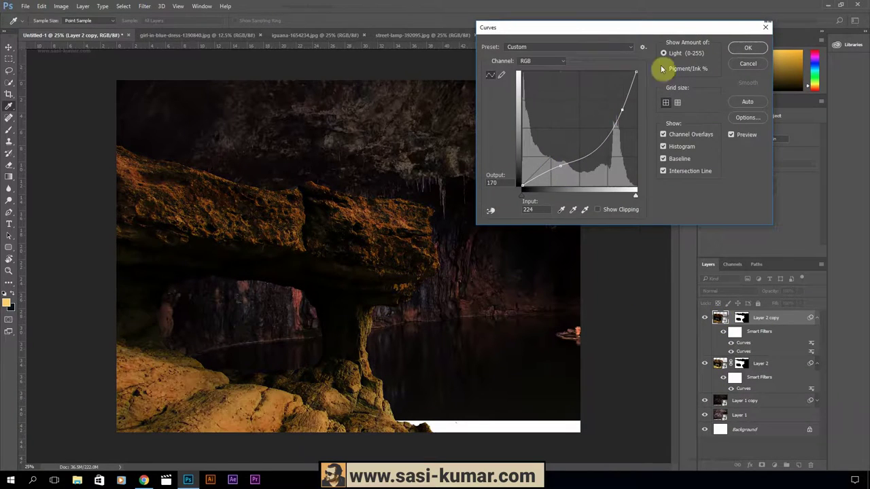
Apply Color Balance and Hue/Saturation adjustments to Layer 2 copy.
mouse_move(419, 175)
left_mouse_down()
mouse_move(402, 184)
mouse_move(423, 186)
mouse_move(423, 173)
left_mouse_up()
key("Return")
left_click(518, 122)
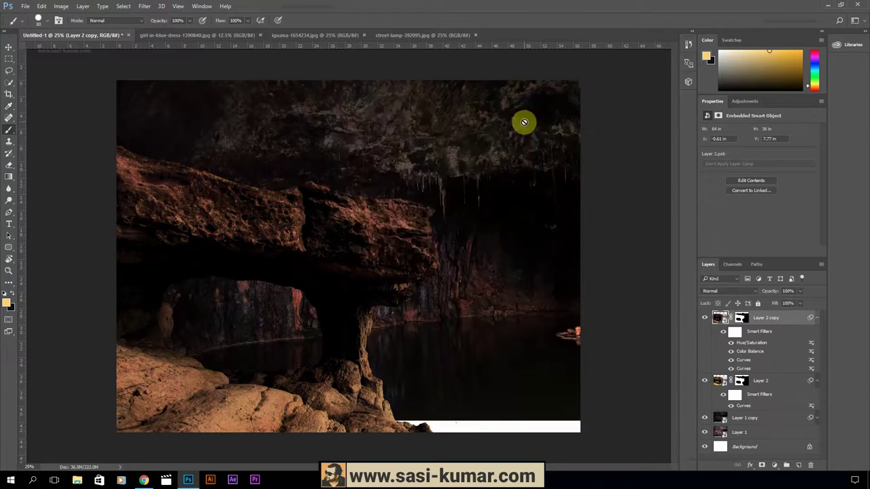
left_click(9, 47)
Enlarge the original Layer 2 rock arch and shift it up-left.
key("ctrl+minus")
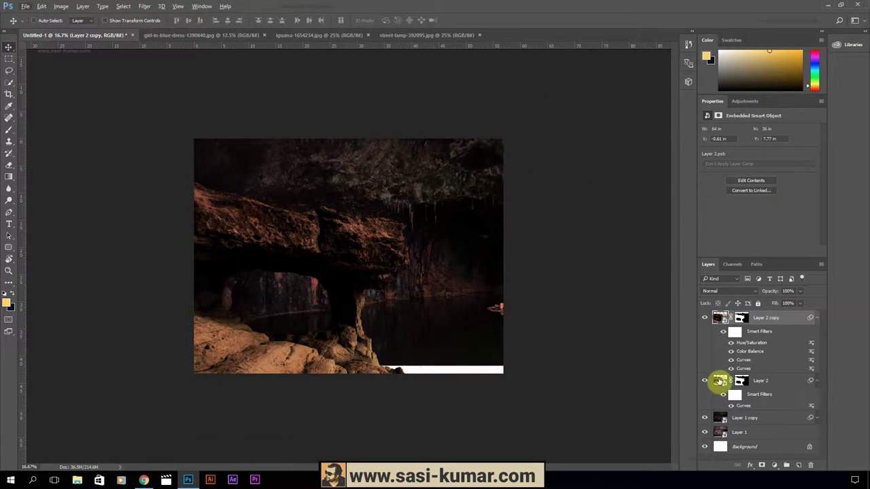
left_click(719, 383)
key("ctrl+t")
mouse_move(444, 213)
left_mouse_down()
mouse_move(295, 197)
mouse_move(268, 214)
mouse_move(197, 216)
left_mouse_up()
left_click(399, 20)
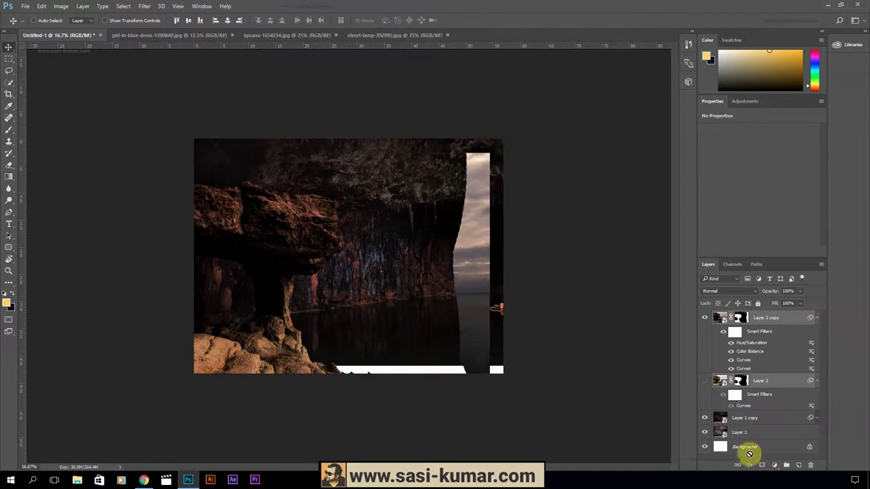
Slide Layer 2 copy right, flip it horizontally and place a mirrored duplicate opposite the original arch.
left_click(750, 323)
left_click_drag(281, 239, 494, 215)
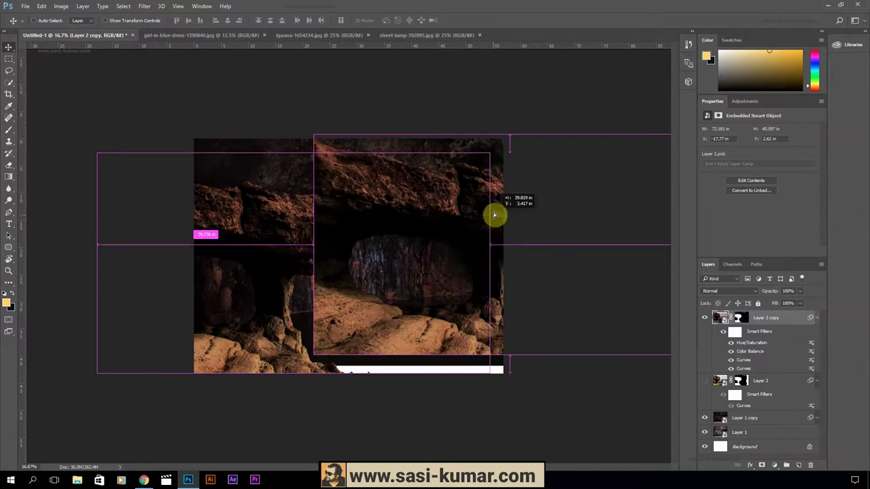
left_click(41, 7)
left_click(197, 297)
left_click_drag(356, 247, 348, 249)
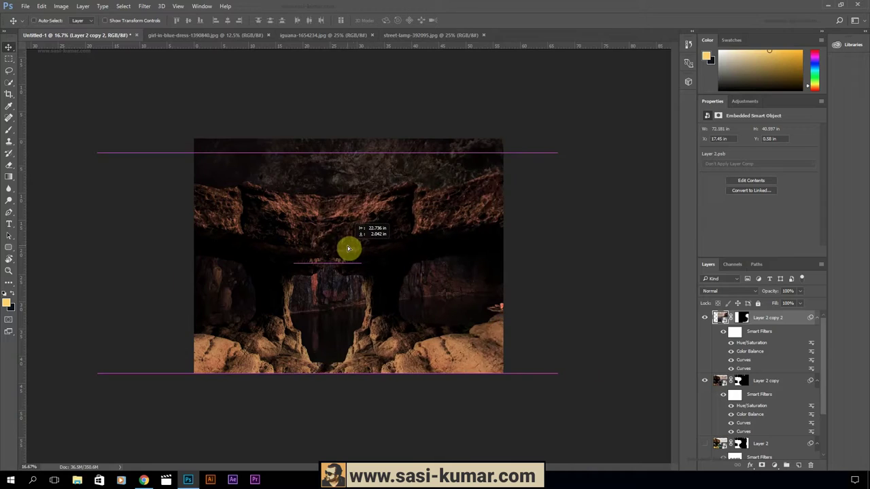
Rotate the mirrored arch copy about 18° to frame the cave opening.
key("ctrl+t")
left_click(462, 187)
mouse_move(482, 245)
left_mouse_down()
mouse_move(651, 212)
mouse_move(645, 224)
left_mouse_up()
left_click_drag(406, 238, 455, 261)
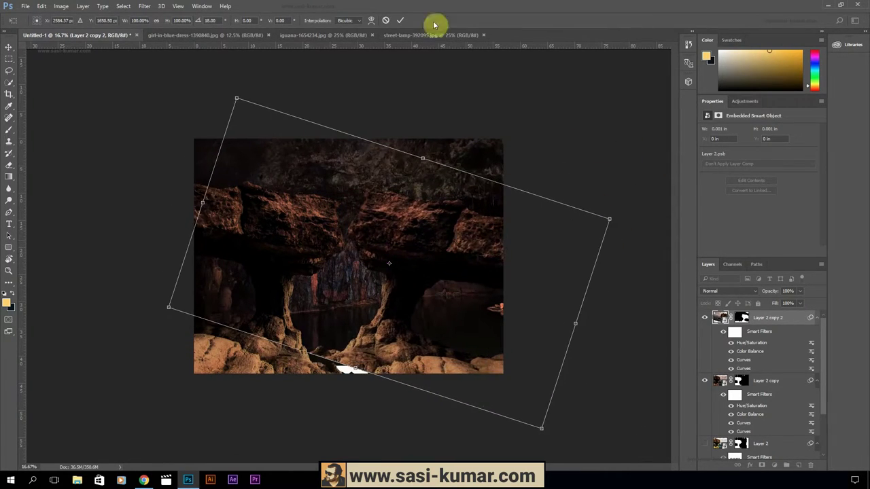
left_click(399, 20)
left_click(10, 119)
Choose the Clone Stamp, rasterize the cave smart object and set the clone brush.
left_click(8, 140)
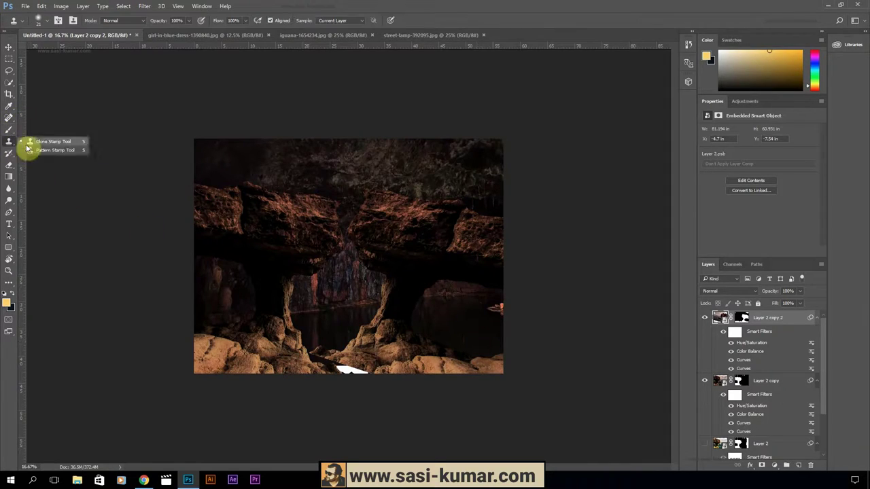
left_click(444, 206)
left_click(446, 184)
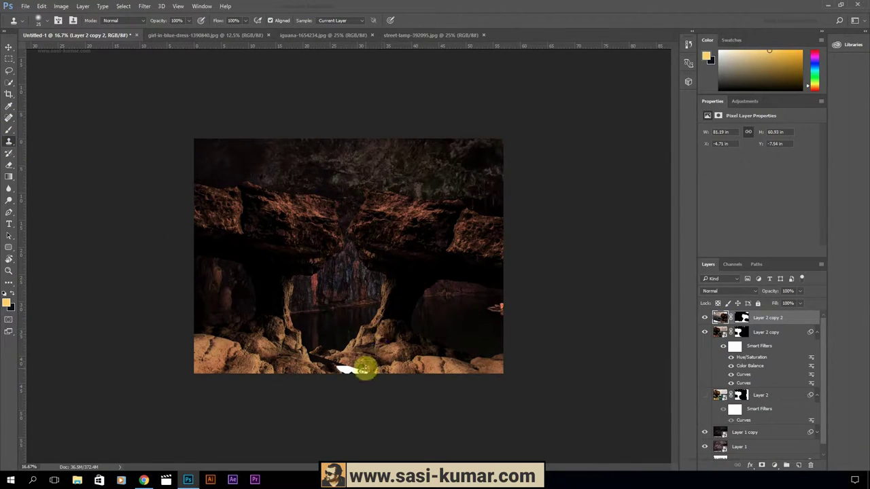
key("ctrl+plus")
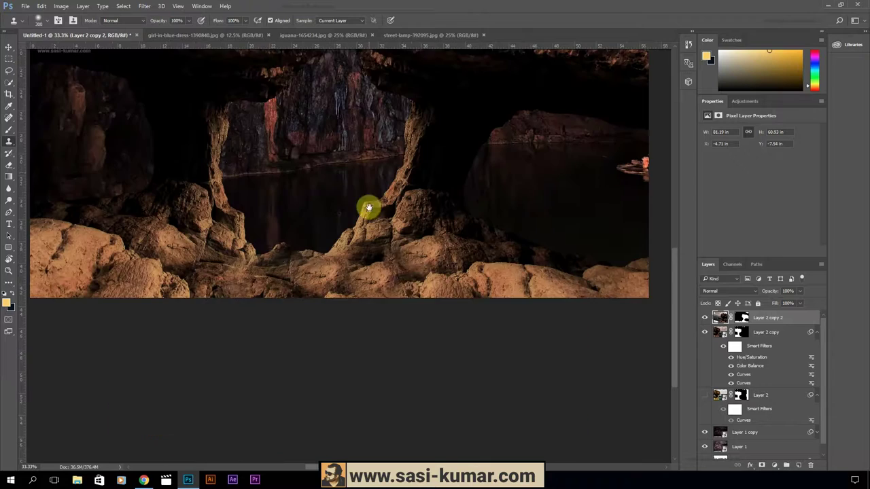
right_click(369, 235)
left_click(299, 263, "alt")
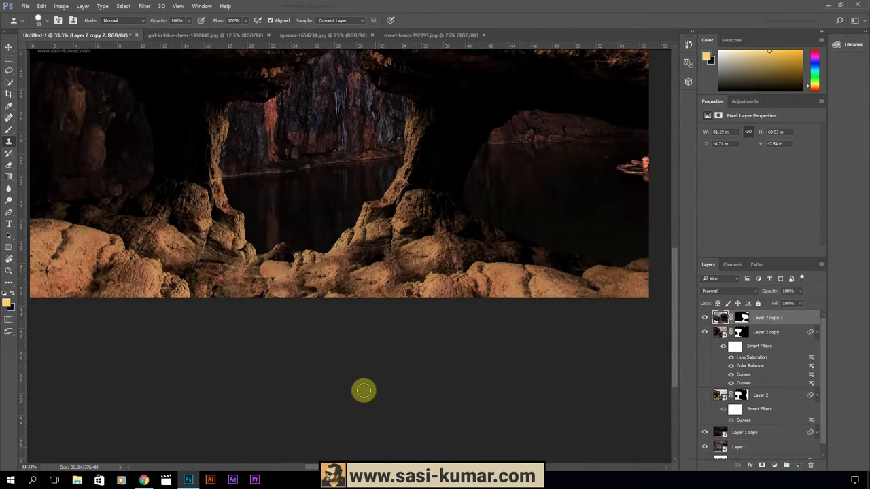
key("ctrl+minus")
key("ctrl+minus")
key("ctrl+minus")
Select Layer 2 copy 2's mask and paint black over the right pillar's top.
left_click(738, 319)
key("d")
key("b")
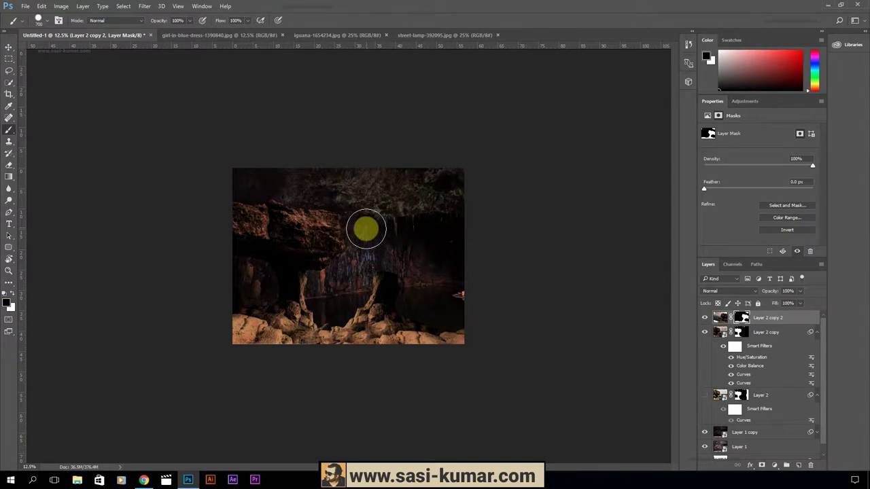
key("ctrl+plus")
key("ctrl+plus")
key("ctrl+plus")
right_click(437, 264)
key("Escape")
key("ctrl+plus")
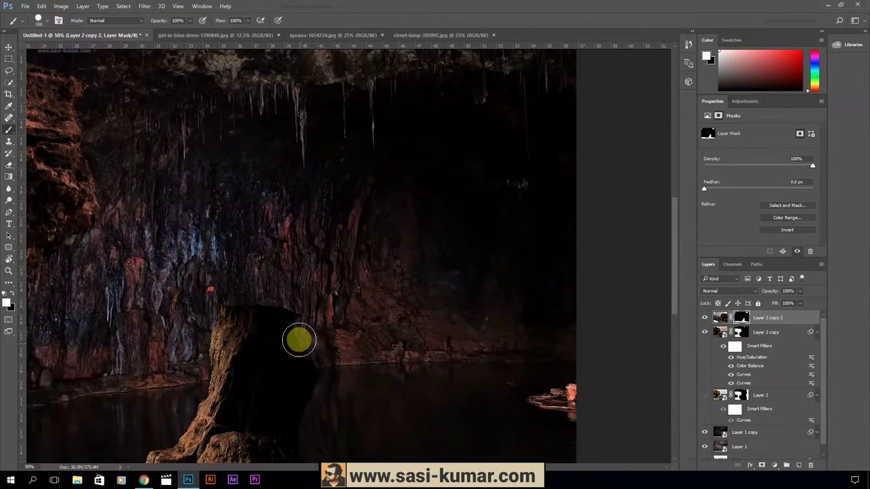
key("ctrl+minus")
key("ctrl+minus")
key("ctrl+minus")
key("ctrl+plus")
key("ctrl+plus")
key("ctrl+plus")
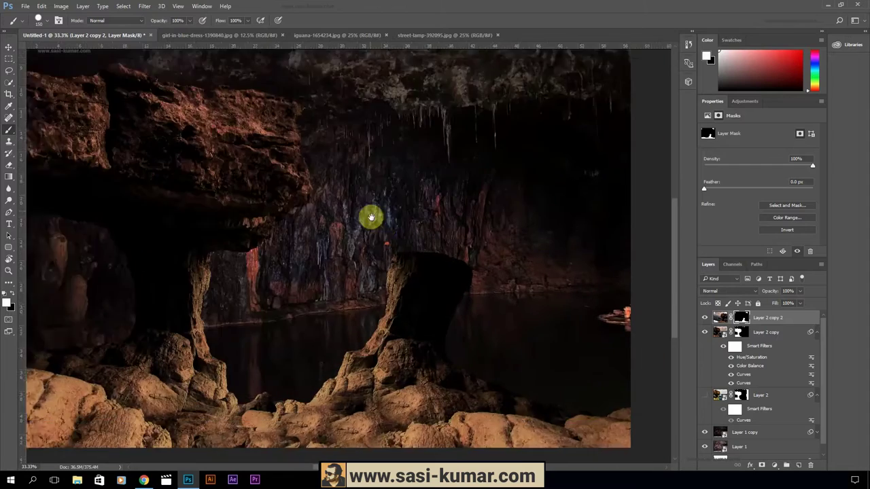
left_click(10, 143)
Clone dark cave over the arch's right arm and copy a lassoed rock piece to a new layer.
left_click(715, 321)
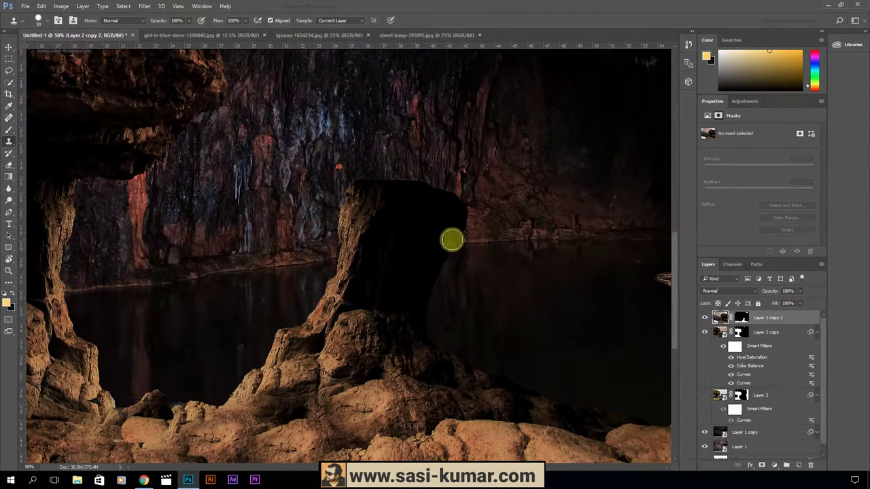
left_click_drag(417, 317, 384, 261)
key("l")
left_click_drag(373, 178, 391, 213)
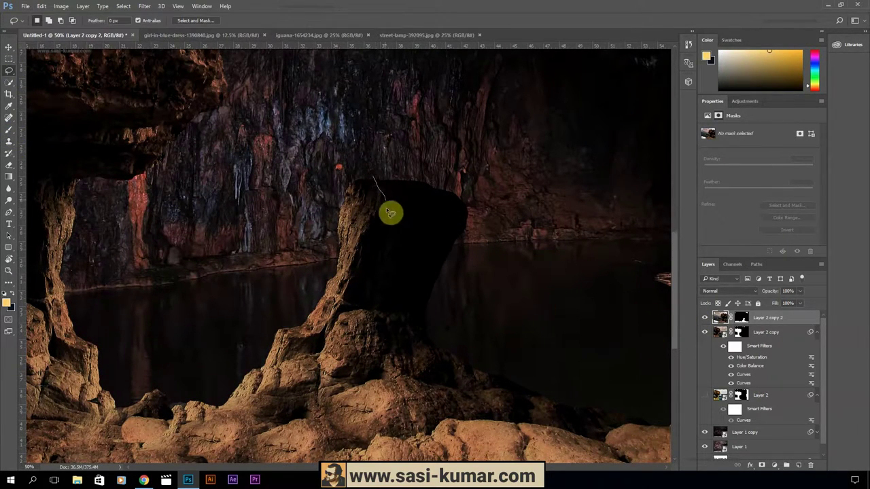
left_click_drag(300, 182, 304, 178)
key("ctrl+j")
Move the rock copy to the right and rotate it.
key("v")
mouse_move(360, 213)
left_mouse_down()
mouse_move(543, 213)
mouse_move(431, 241)
left_mouse_up()
left_click(42, 7)
left_click(172, 221)
left_click(409, 20)
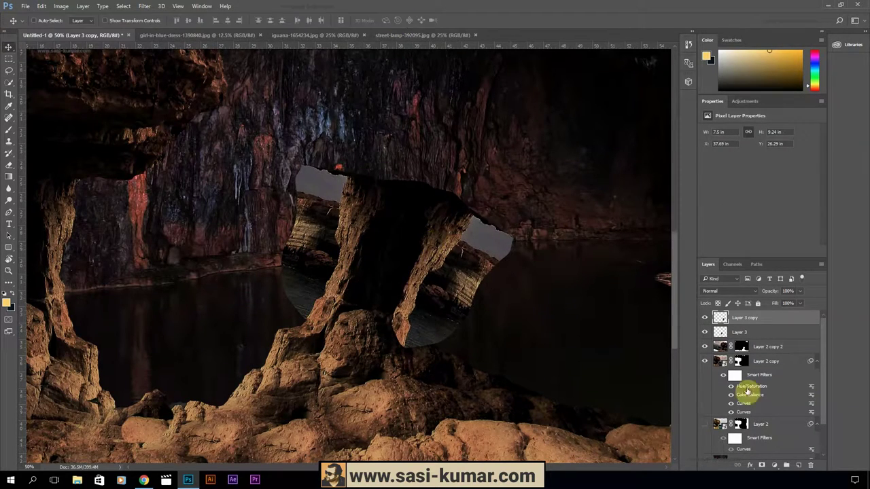
Mask away unwanted parts of the rock copy and rotate it to a new angle.
left_click(761, 464)
key("b")
left_click_drag(505, 239, 430, 306)
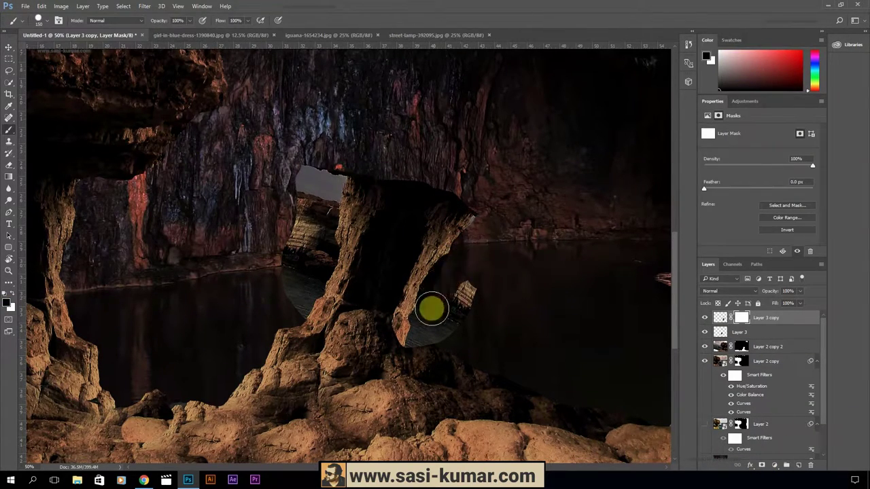
right_click(485, 292)
key("Escape")
key("ctrl+t")
left_click_drag(502, 210, 441, 239)
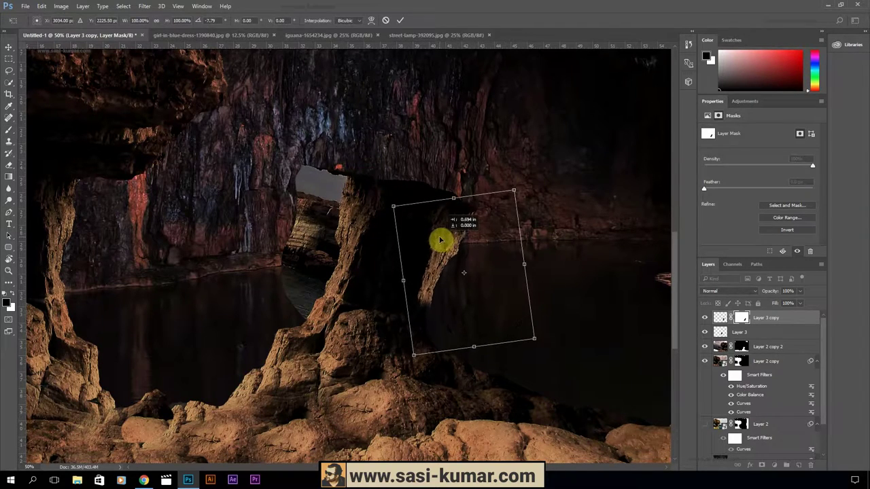
key("Return")
key("ctrl+minus")
key("ctrl+minus")
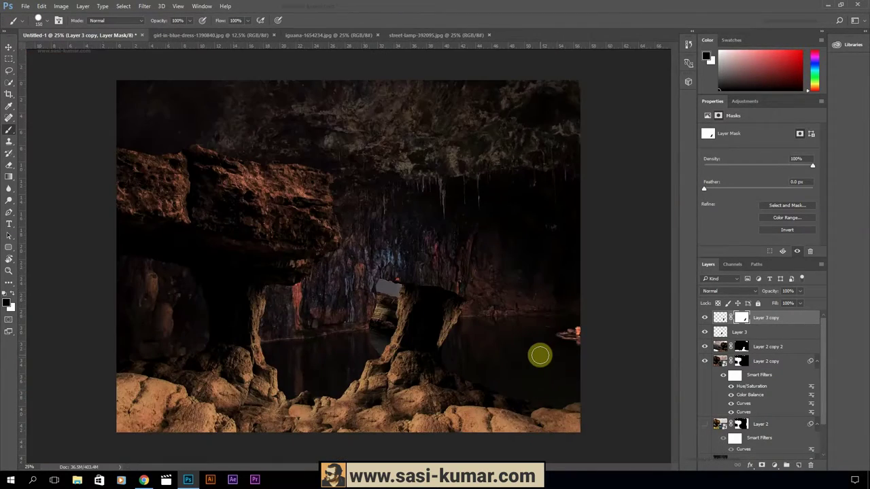
Merge the selected arch and cave layers into one layer.
left_click(771, 368, "shift")
right_click(770, 368)
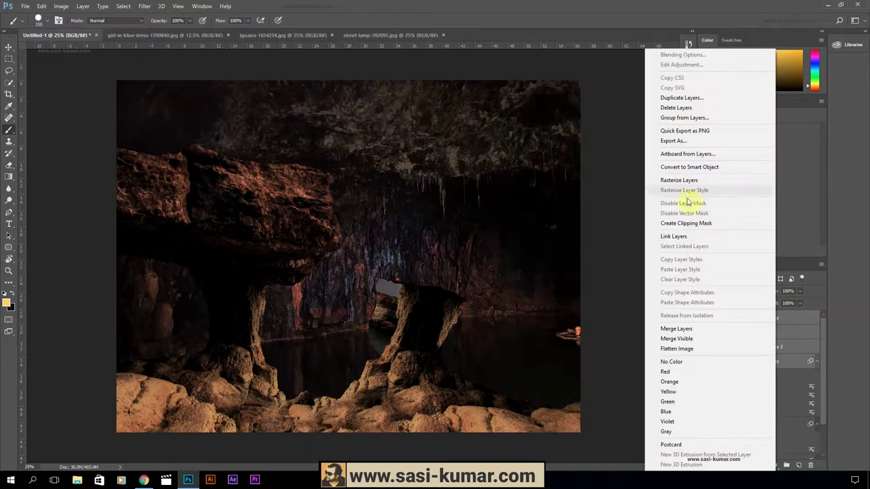
left_click(704, 329)
Darken a duplicate with Curves and lower its saturation and lightness, then delete the duplicate.
key("ctrl+m")
key("Escape")
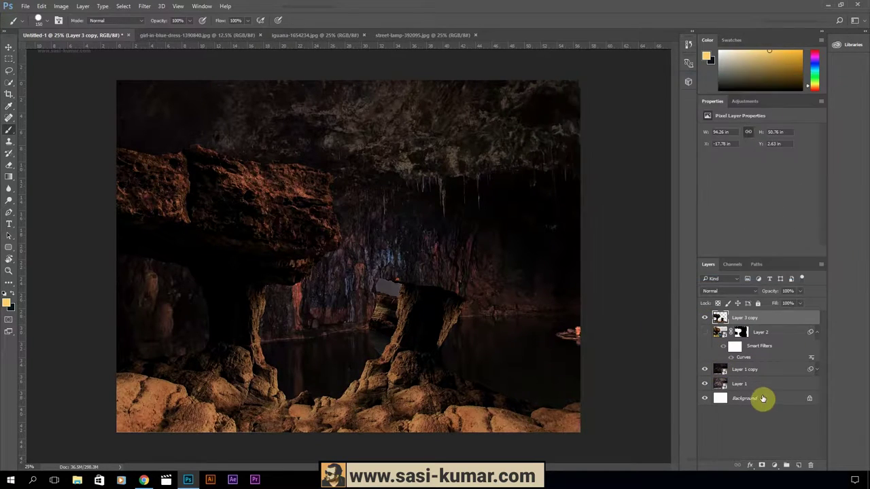
key("ctrl+j")
key("ctrl+m")
left_click_drag(645, 211, 653, 226)
left_click(834, 103)
key("ctrl+u")
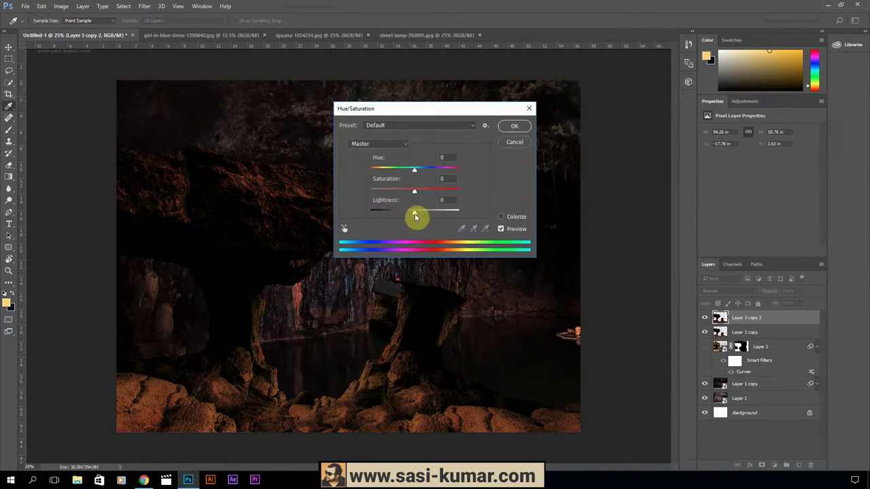
left_click_drag(413, 213, 389, 204)
left_click(513, 133)
left_click_drag(741, 331, 806, 463)
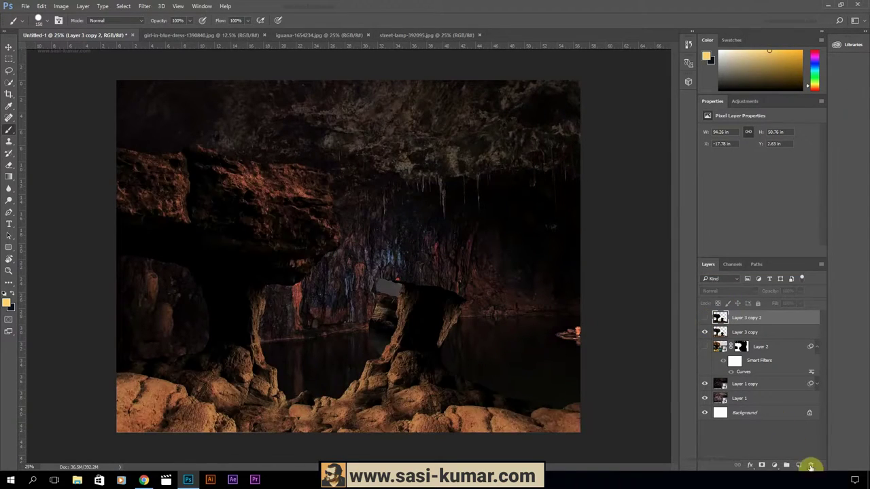
Select Layer 1 copy and Layer 1, then move and stretch them to about 104%.
key("d")
key("ctrl+minus")
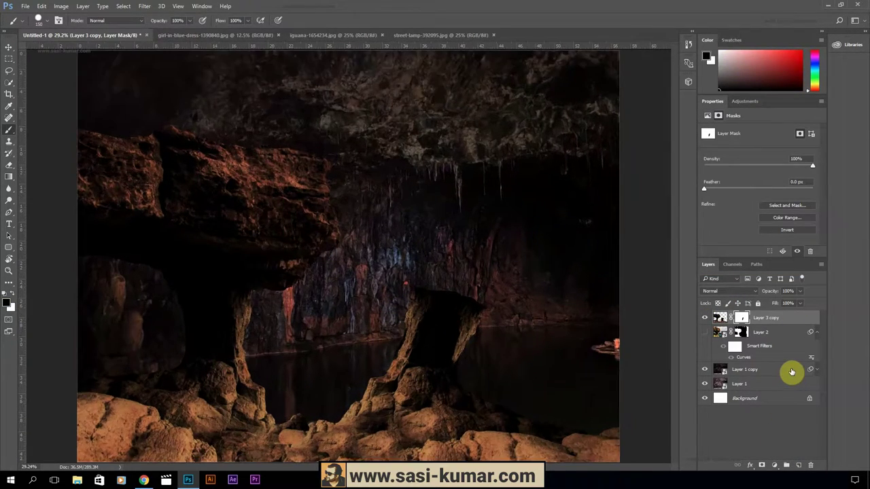
key("v")
left_click(744, 369)
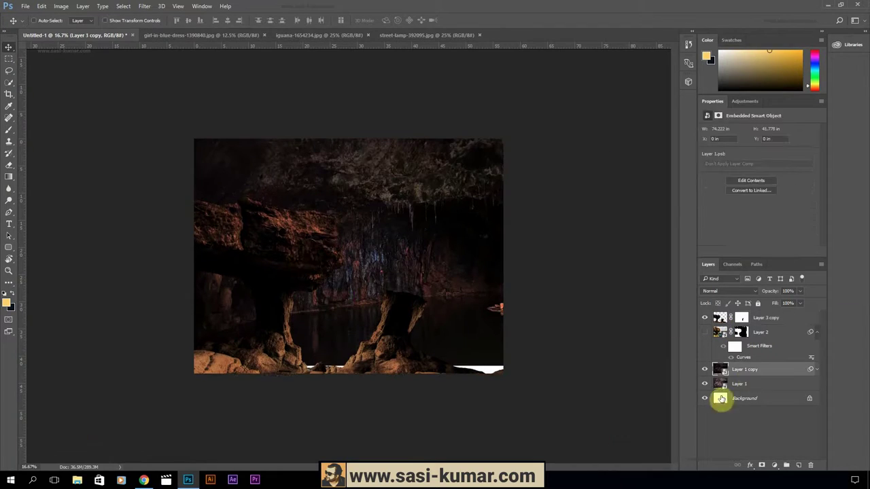
left_click(739, 384, "shift")
left_click_drag(422, 221, 459, 232)
left_click_drag(208, 142, 191, 134)
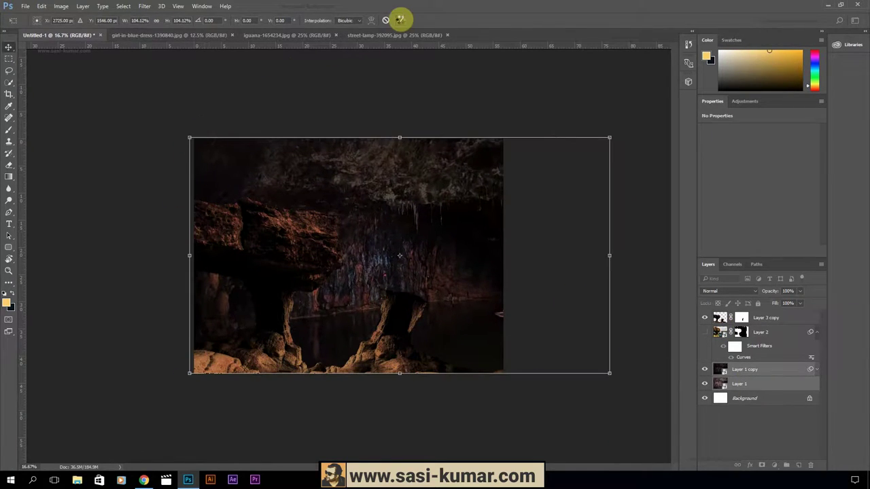
Drop the girl-in-blue-dress photo into the composite as the top layer.
left_click(310, 36)
left_click(170, 35)
left_click_drag(170, 35, 93, 58)
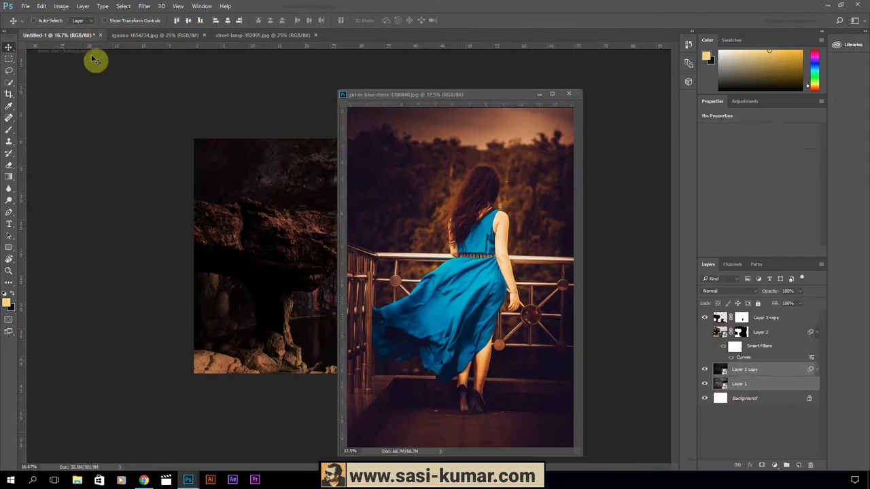
left_click_drag(528, 140, 360, 307)
key("ctrl+shift+bracketright")
right_click(794, 314)
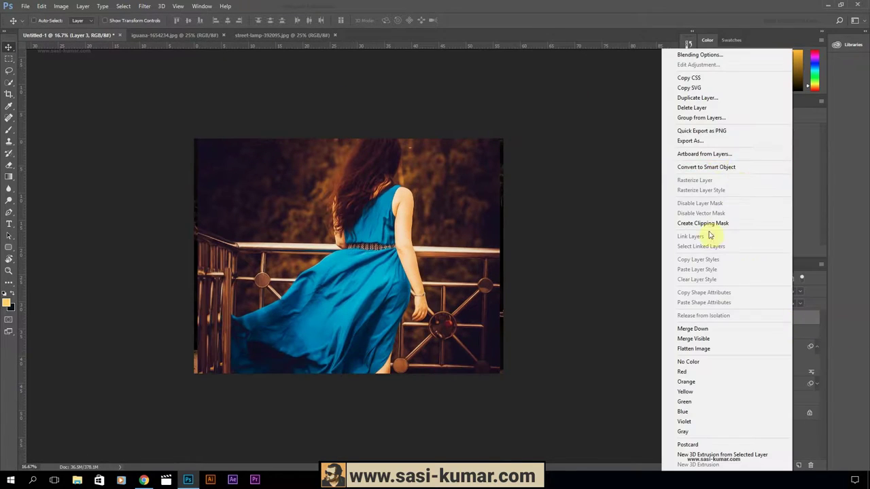
left_click(285, 310)
Shrink the woman photo and place her over the rock arch.
key("ctrl+t")
key("ctrl+minus")
left_click_drag(408, 150, 402, 190)
key("ctrl+plus")
key("ctrl+plus")
key("ctrl+plus")
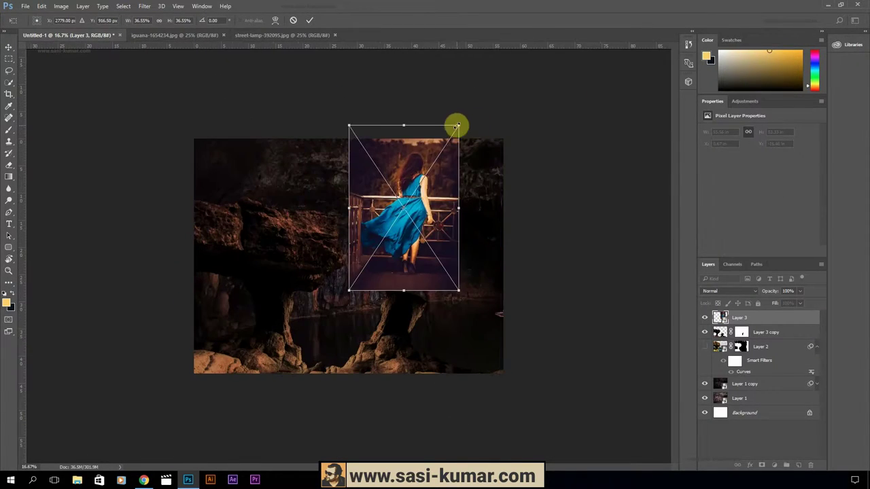
left_click_drag(456, 126, 439, 179)
key("ctrl+plus")
left_click(309, 20)
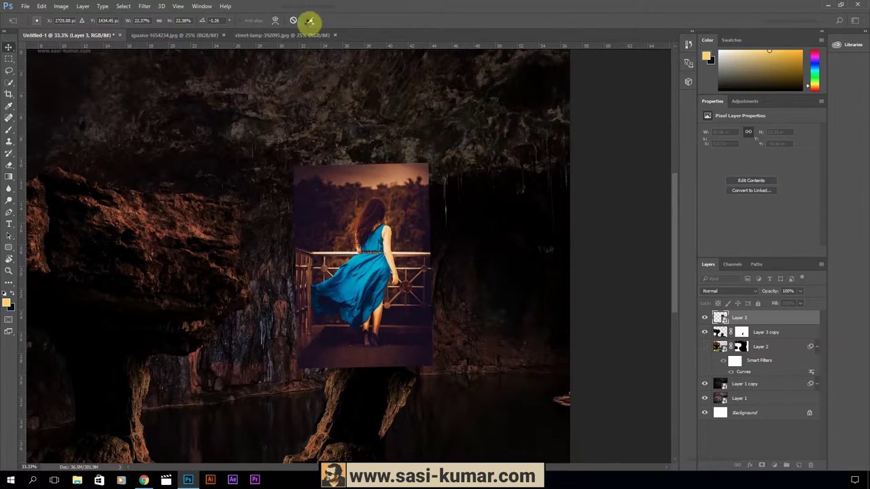
Mask the woman layer and paint black to hide the photo's edges around her.
key("ctrl+plus")
key("b")
mouse_move(430, 410)
left_mouse_down()
mouse_move(379, 130)
mouse_move(288, 272)
mouse_move(460, 353)
mouse_move(245, 66)
left_mouse_up()
key("ctrl+plus")
key("ctrl+plus")
On Layer 3's mask, paint out the photo background around the railing, shoulder, arm, hair and legs.
mouse_move(311, 259)
left_mouse_down()
mouse_move(249, 278)
mouse_move(384, 281)
mouse_move(428, 232)
mouse_move(460, 172)
mouse_move(458, 163)
mouse_move(297, 263)
mouse_move(247, 333)
mouse_move(402, 82)
mouse_move(258, 261)
mouse_move(325, 98)
mouse_move(320, 199)
mouse_move(369, 162)
mouse_move(359, 149)
mouse_move(288, 128)
mouse_move(292, 149)
left_mouse_up()
left_click_drag(292, 149, 276, 117)
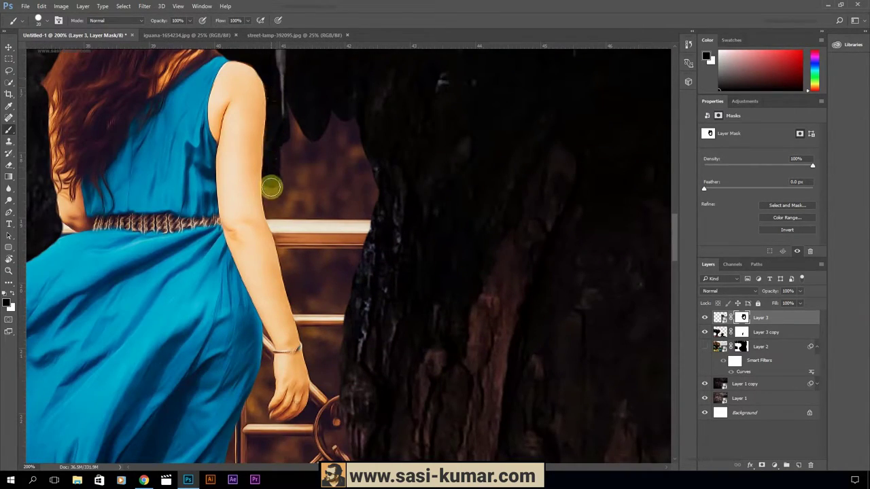
left_click_drag(271, 188, 292, 259)
left_click_drag(292, 258, 245, 108)
left_click_drag(256, 179, 292, 265)
mouse_move(318, 166)
left_mouse_down()
mouse_move(274, 268)
mouse_move(264, 197)
mouse_move(320, 136)
left_mouse_up()
mouse_move(279, 360)
left_mouse_down()
mouse_move(271, 212)
mouse_move(292, 355)
mouse_move(339, 74)
left_mouse_up()
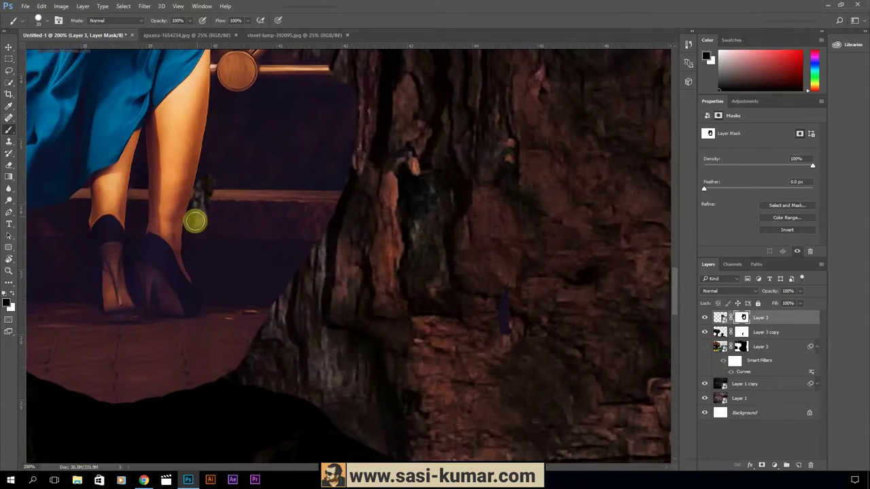
mouse_move(194, 218)
left_mouse_down()
mouse_move(210, 190)
mouse_move(274, 292)
left_mouse_up()
Mask the leftover background below the rail, beside her leg and above her wrist.
scroll(275, 292, "up", 5)
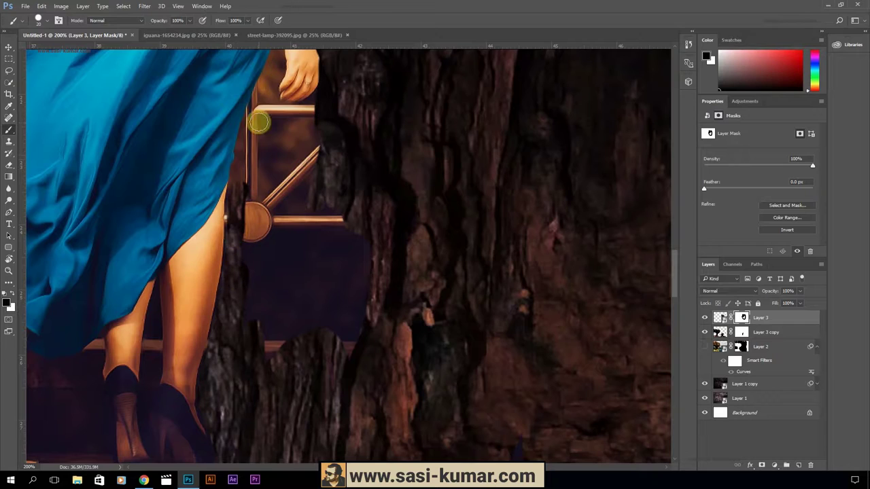
scroll(236, 196, "up", 3)
left_click_drag(282, 223, 278, 446)
scroll(278, 446, "down", 2)
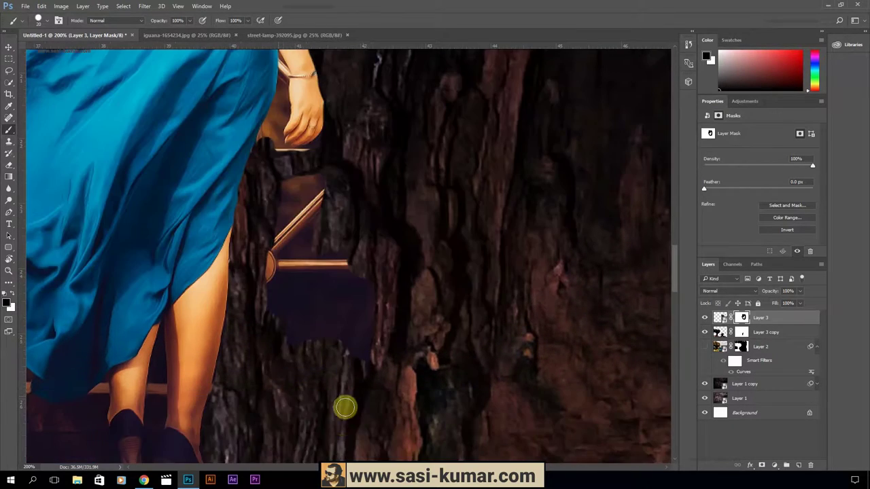
left_click_drag(346, 406, 308, 360)
left_click_drag(271, 233, 303, 204)
key("ctrl+plus")
key("ctrl+plus")
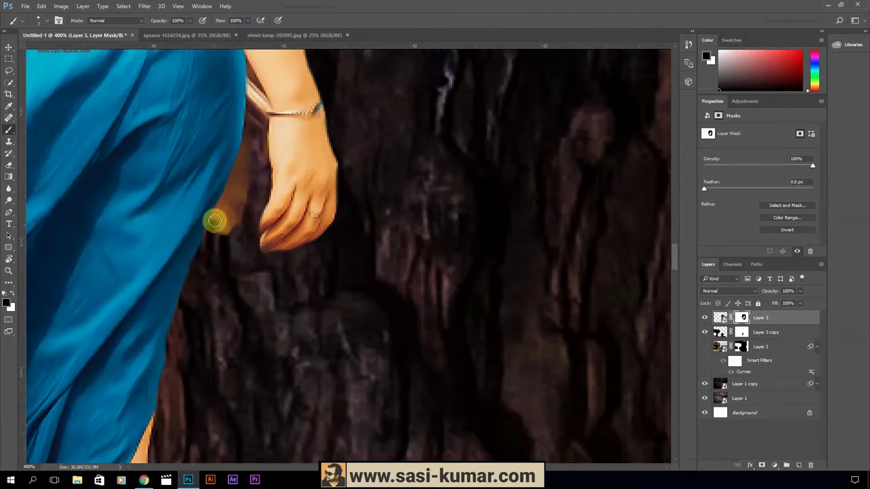
key("ctrl+plus")
key("ctrl+plus")
key("ctrl+plus")
key("ctrl+plus")
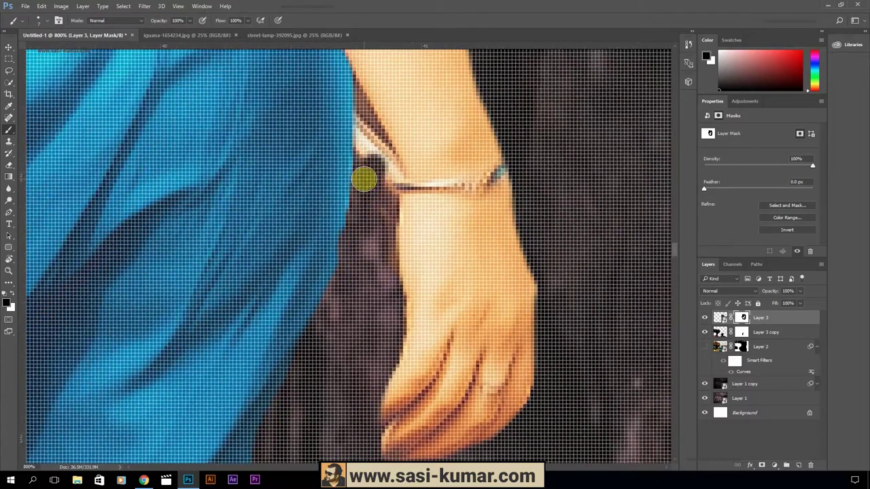
mouse_move(389, 273)
left_mouse_down()
mouse_move(378, 150)
mouse_move(365, 194)
left_mouse_up()
key("ctrl+0")
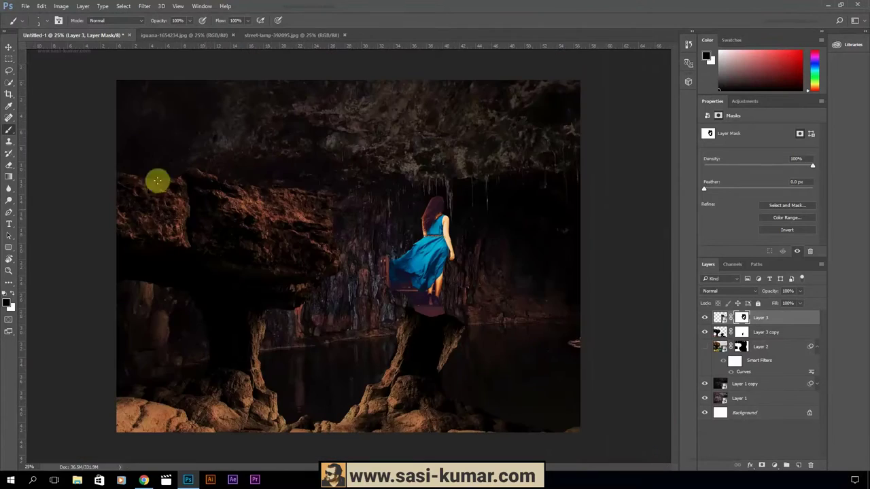
Nudge the woman slightly and mask out the platform below her feet.
left_click_drag(440, 263, 424, 260)
key("ctrl+1")
key("b")
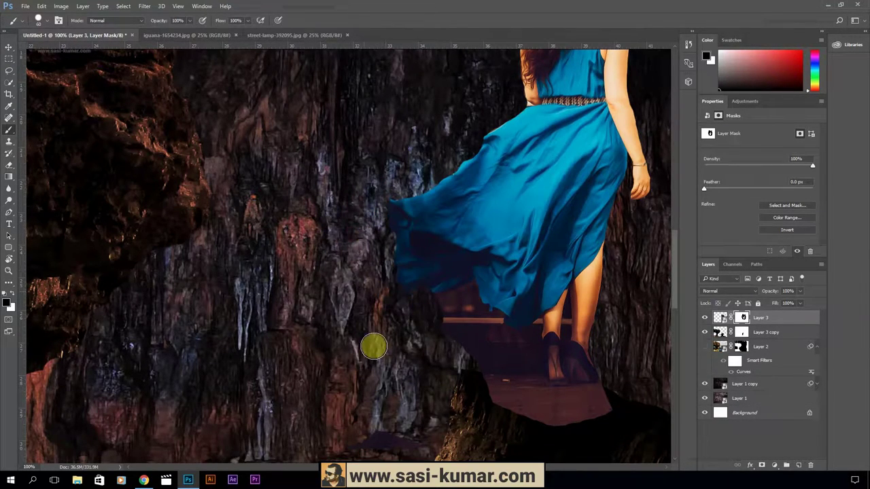
left_click_drag(373, 347, 567, 407)
Move Layer 3 and Layer 3 copy left together.
key("ctrl+minus")
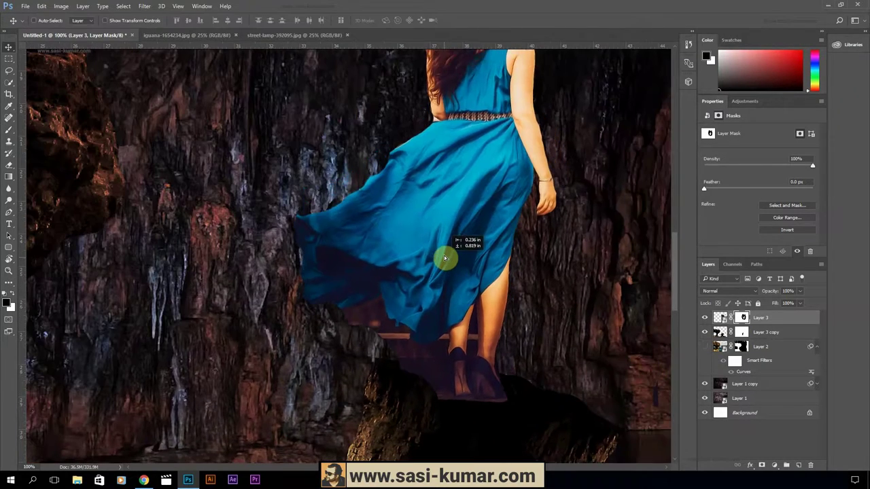
key("ctrl+minus")
key("ctrl+minus")
key("ctrl+minus")
key("ctrl+minus")
key("v")
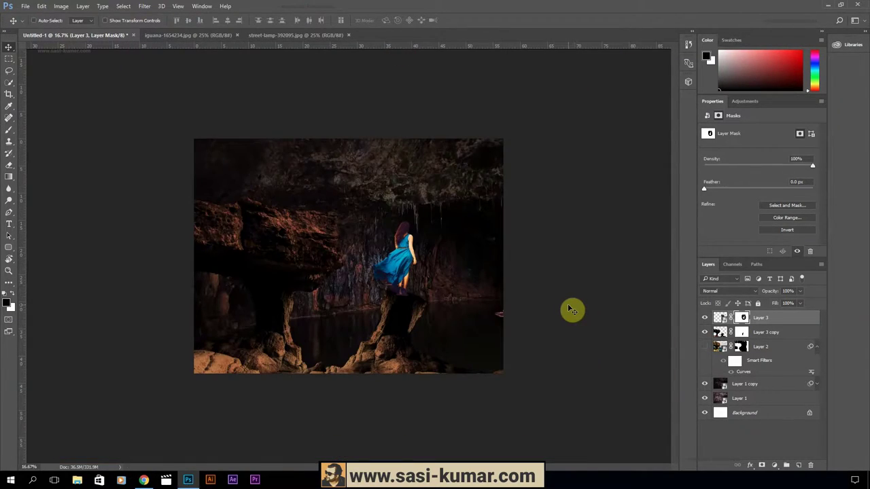
left_click_drag(388, 310, 346, 311)
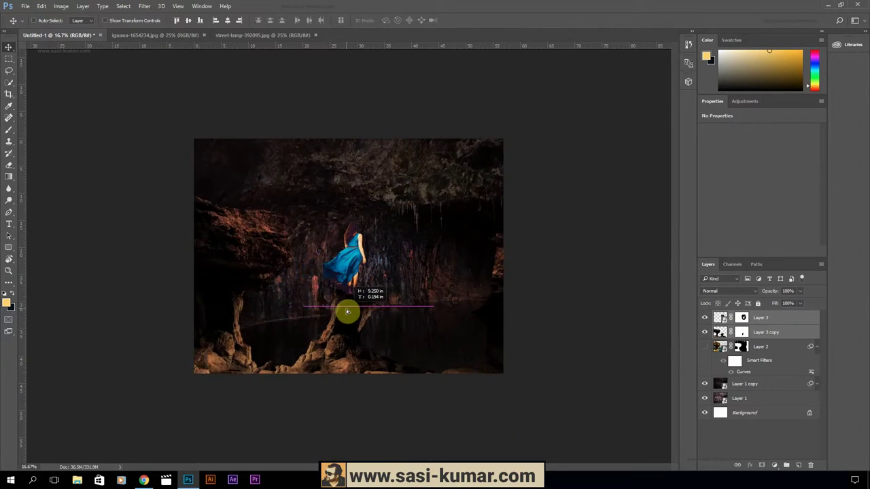
Paint black on the layer masks along the dress hem and feet to reveal cave rock.
left_click(740, 331)
key("d")
key("b")
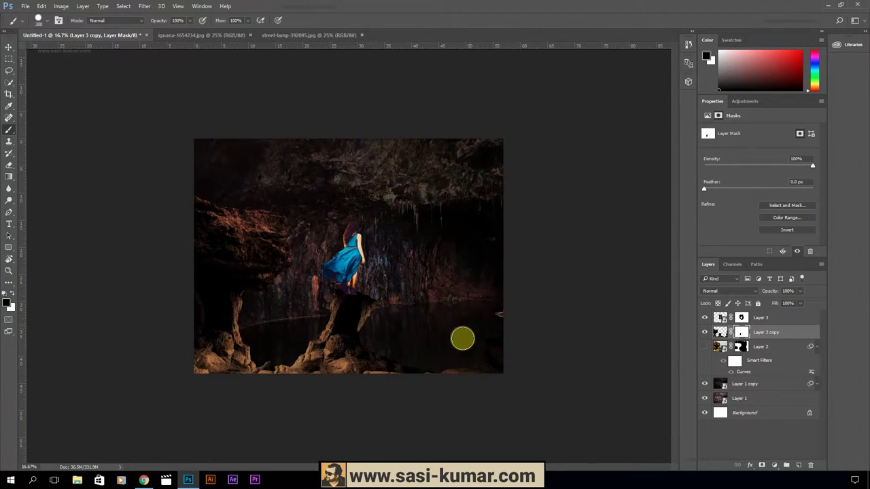
key("ctrl+plus")
key("ctrl+plus")
key("ctrl+plus")
key("ctrl+plus")
key("ctrl+plus")
key("alt+bracketright")
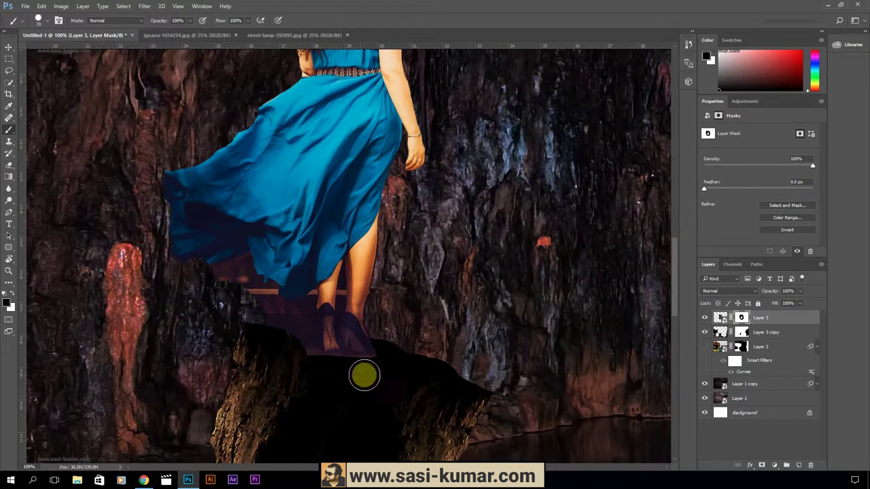
key("ctrl+plus")
key("ctrl+plus")
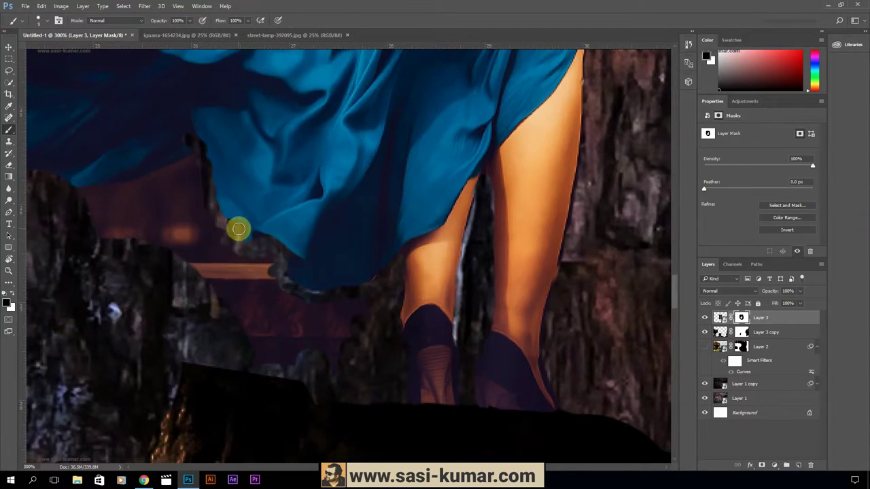
left_click_drag(239, 229, 268, 243)
mouse_move(230, 168)
left_mouse_down()
mouse_move(175, 240)
mouse_move(233, 278)
left_mouse_up()
key("ctrl+minus")
key("ctrl+minus")
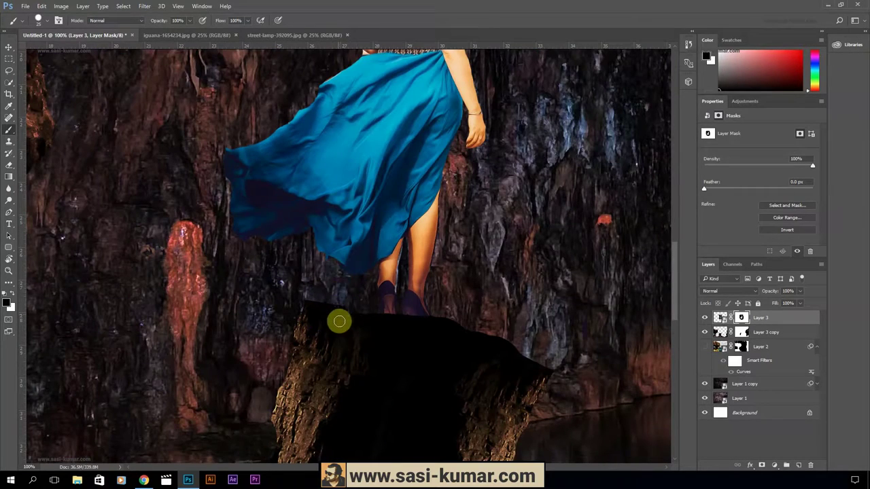
key("ctrl+minus")
key("ctrl+minus")
key("ctrl+minus")
Darken the woman's image with a Curves adjustment pulled downward.
left_click(719, 318)
key("ctrl+m")
left_click_drag(566, 141, 564, 165)
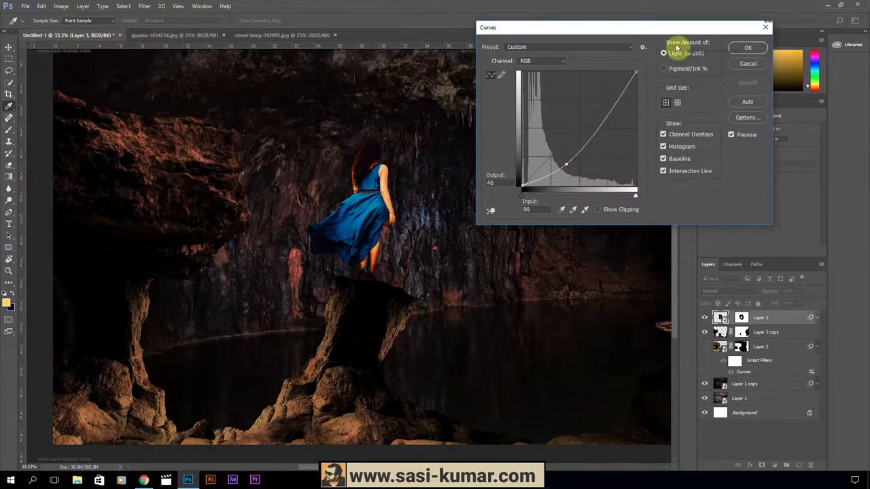
left_click(748, 48)
Duplicate the woman layer and lower the copy's saturation with Hue/Saturation.
key("ctrl+j")
key("ctrl+u")
left_click_drag(618, 165, 625, 180)
key("Return")
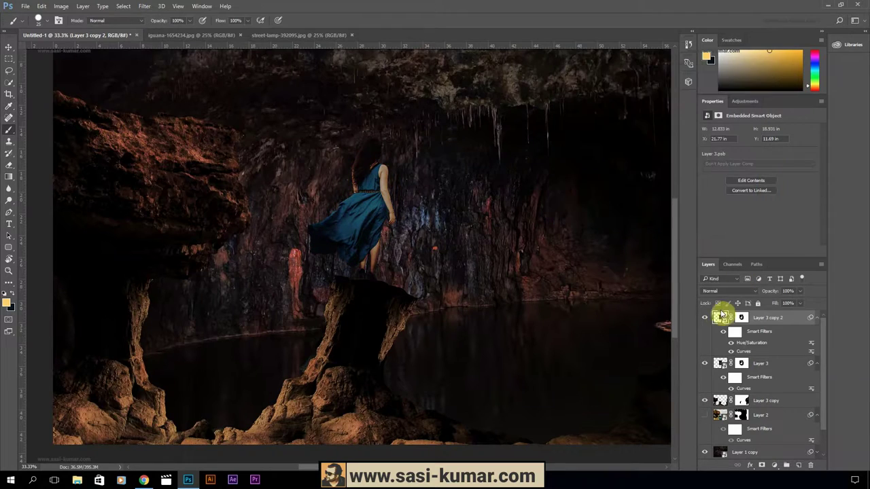
Add an empty Layer 4 and pick the 63 brush preset.
key("ctrl+plus")
key("ctrl+plus")
key("ctrl+plus")
key("ctrl+plus")
key("ctrl+shift+alt+n")
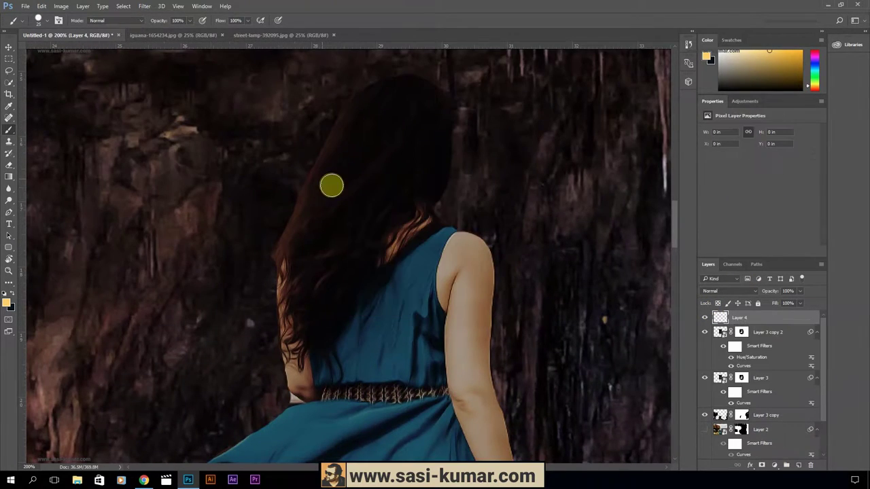
right_click(297, 177)
scroll(383, 265, "down", 5)
double_click(381, 265)
right_click(268, 186)
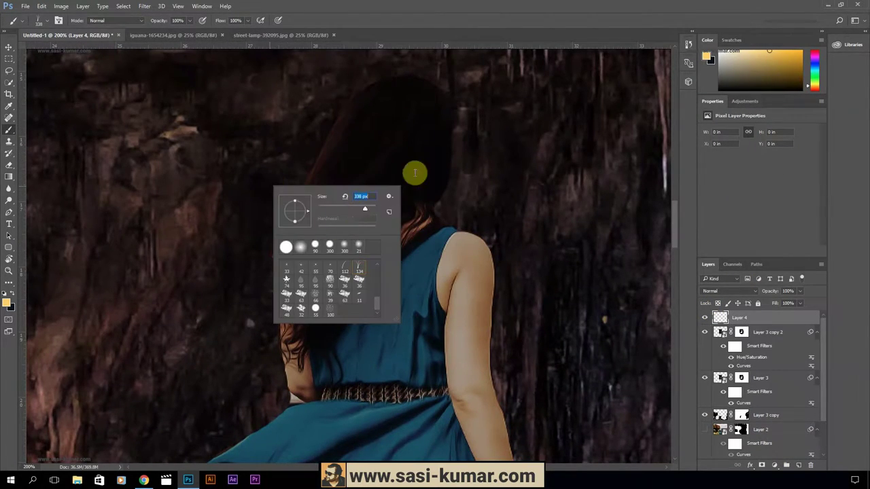
double_click(348, 296)
right_click(228, 197)
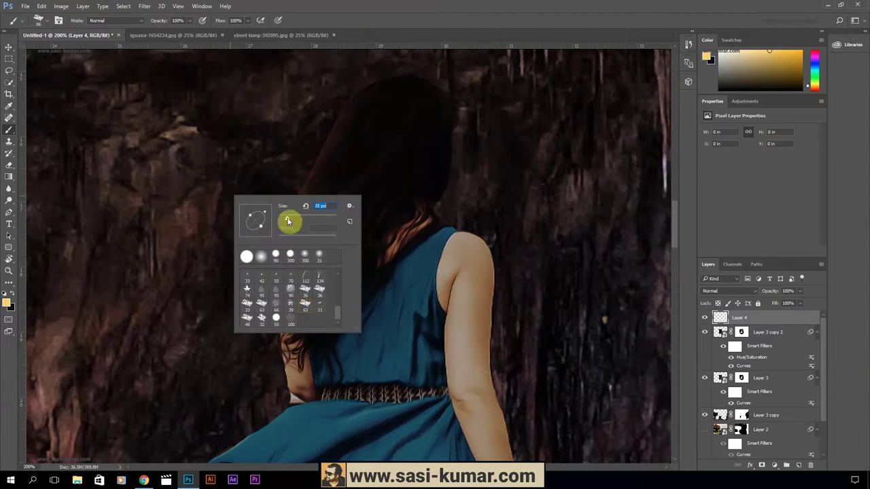
key("Return")
key("alt+bracketleft")
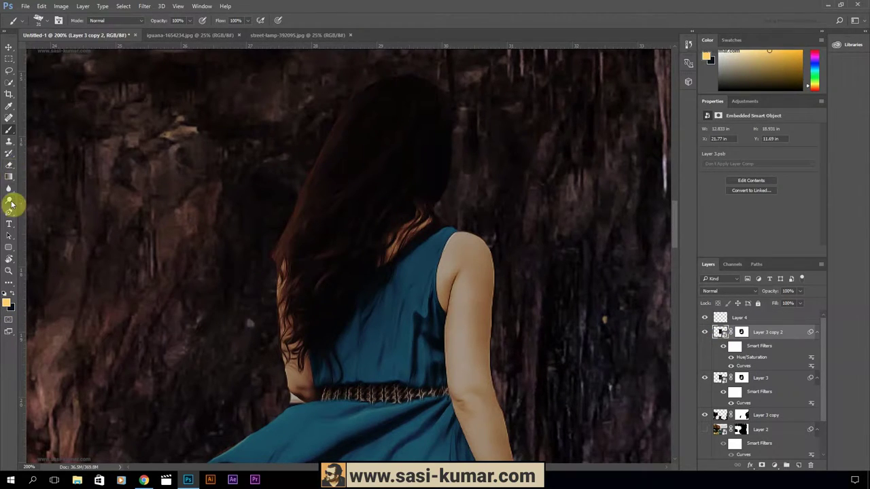
Clone cave texture over the woman's hair edge on Layer 4.
key("s")
key("alt+bracketright")
right_click(312, 173)
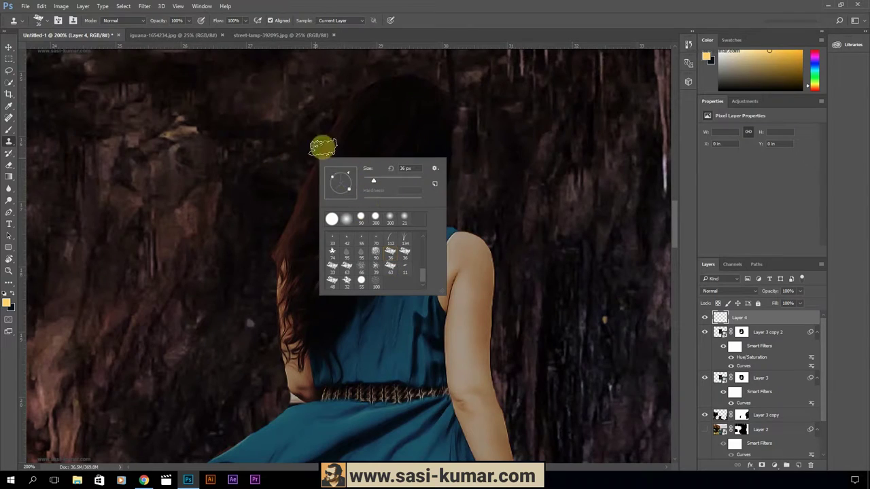
key("Return")
right_click(278, 228)
key("Return")
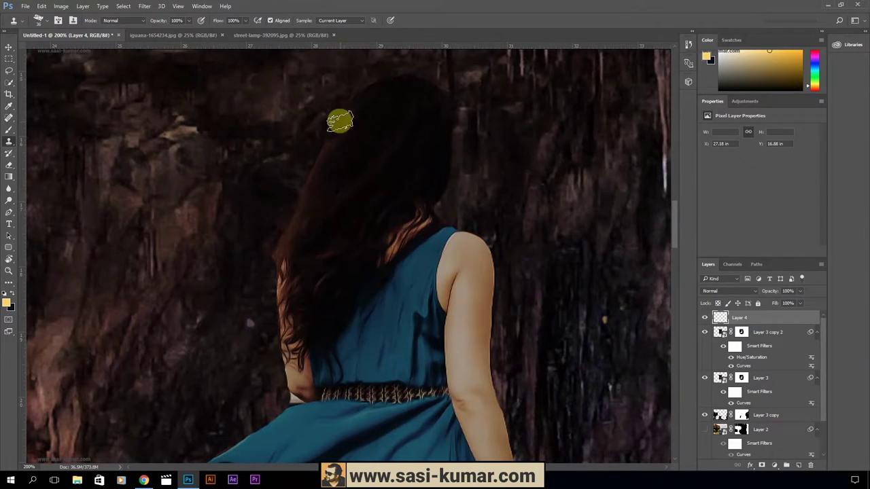
left_click_drag(340, 121, 277, 265)
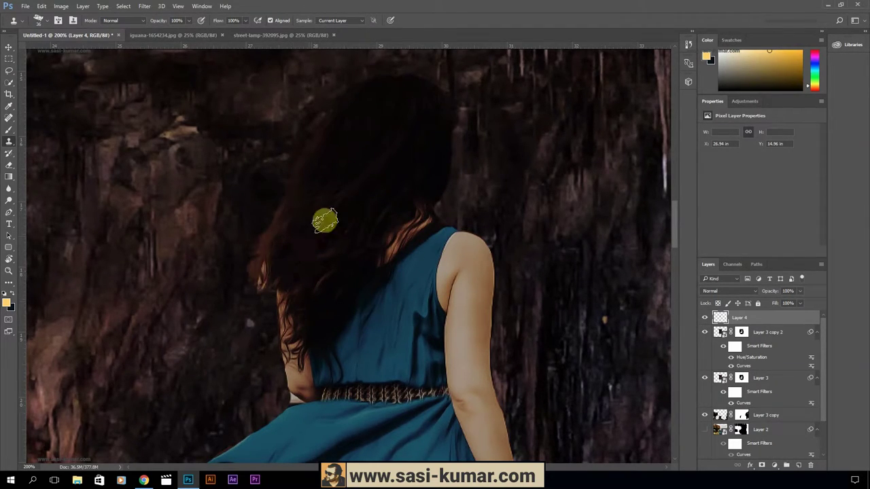
Delete the Layer 3 copy 2 layer.
left_click(718, 346)
left_click(739, 317)
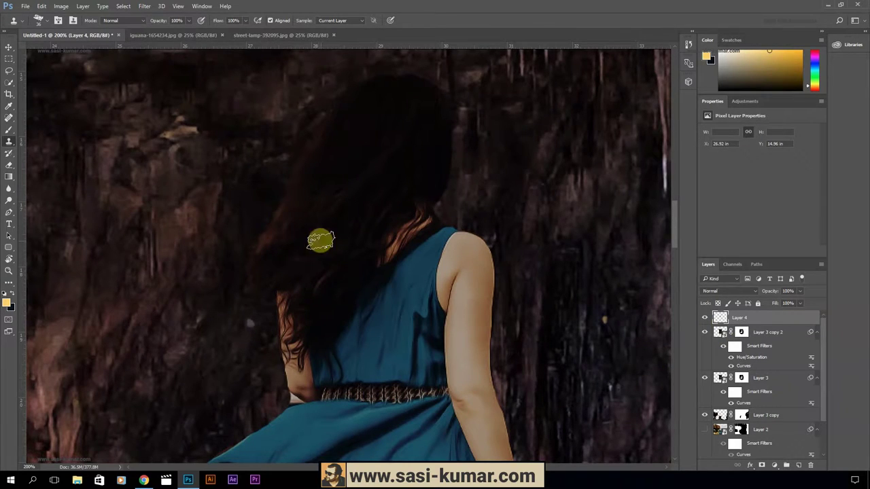
scroll(600, 224, "down", 5)
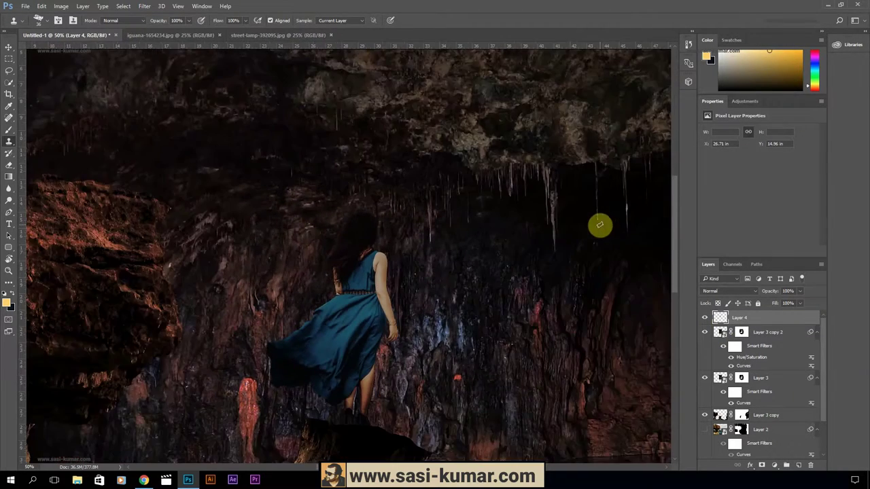
scroll(619, 247, "up", 5)
scroll(613, 433, "down", 5)
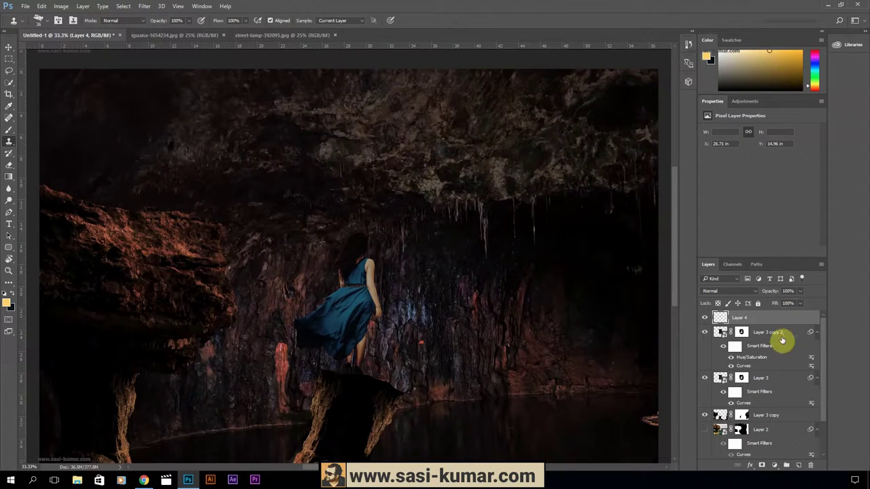
left_click_drag(782, 340, 739, 431)
right_click(761, 333)
left_click(684, 305)
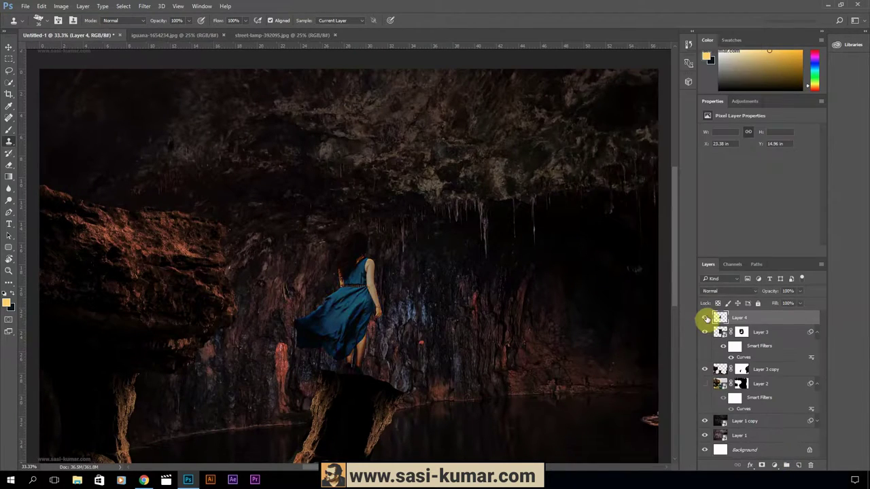
Paint out the light skin patch left of the belt.
scroll(440, 301, "up", 2)
scroll(440, 301, "up", 3)
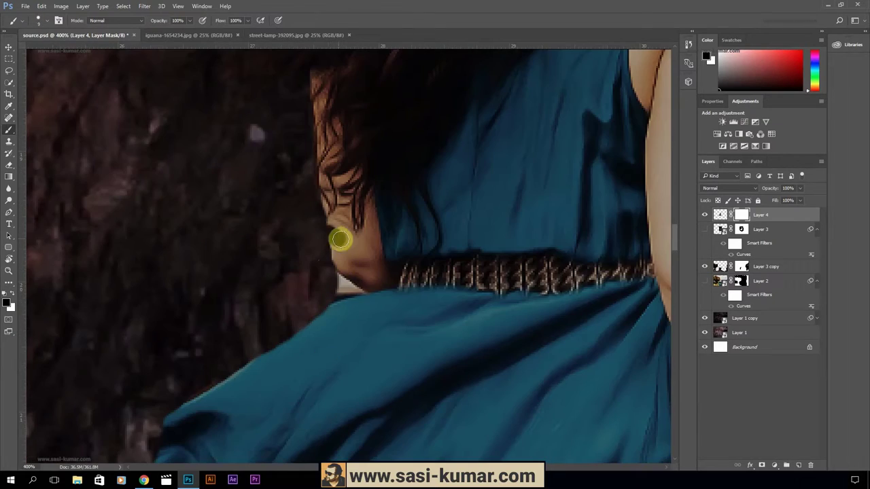
left_click_drag(375, 281, 327, 250)
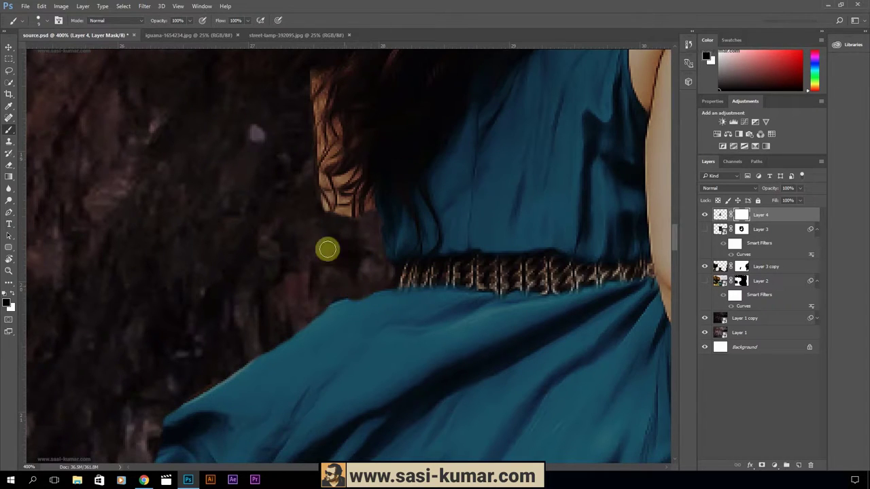
scroll(326, 251, "down", 5)
scroll(348, 205, "up", 4)
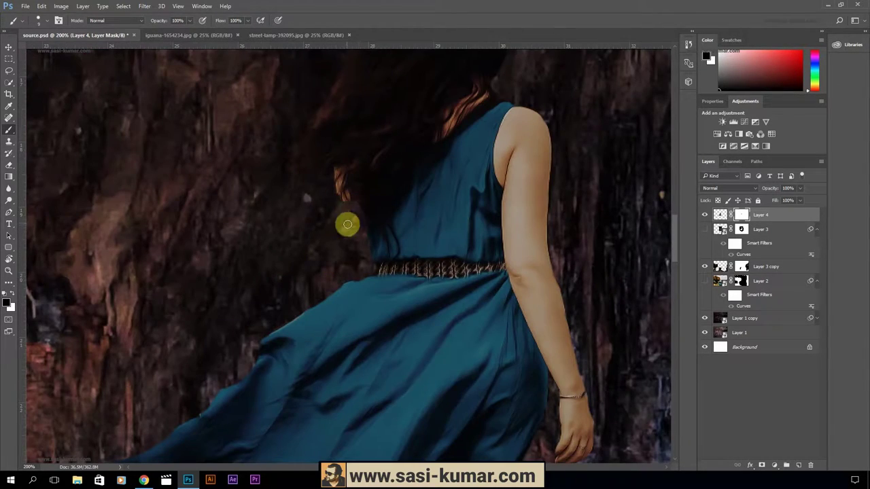
scroll(353, 202, "down", 4)
scroll(249, 206, "up", 4)
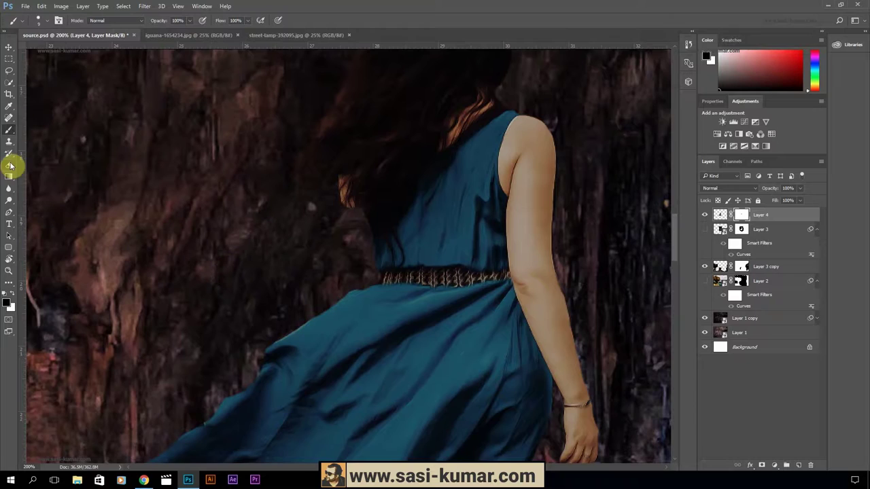
Choose a different Clone Stamp brush and add an empty Layer 5 as the working layer.
key("s")
scroll(333, 196, "up", 2)
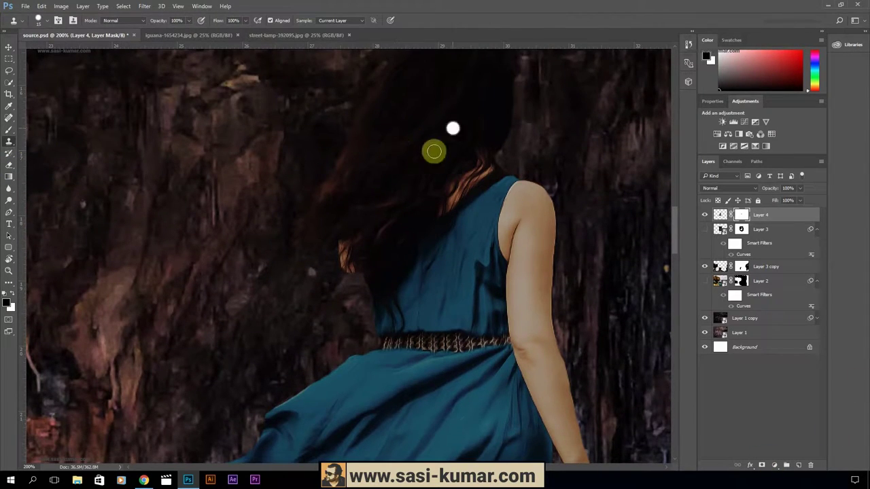
right_click(340, 243)
double_click(369, 355)
right_click(360, 210)
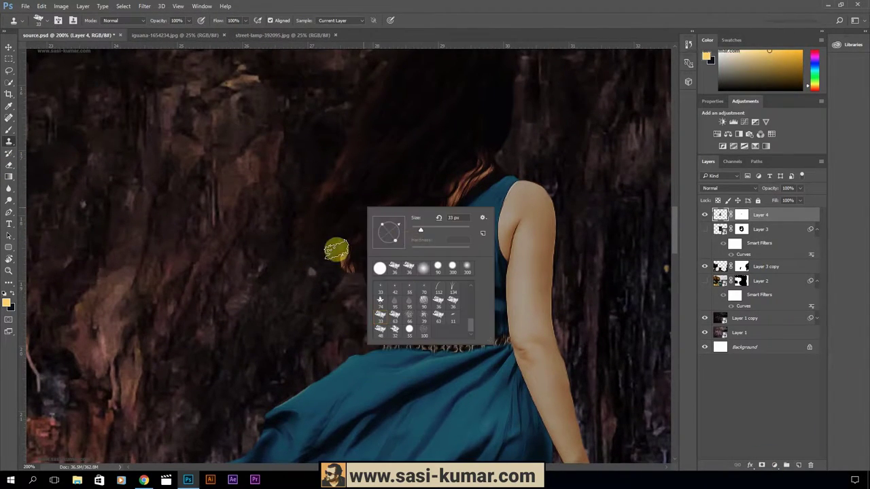
left_click(336, 251)
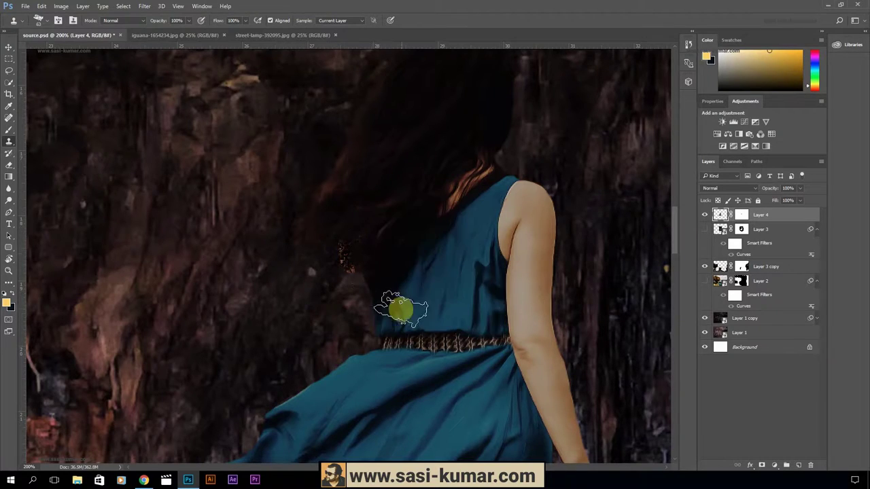
key("ctrl+shift+alt+n")
key("alt+bracketright")
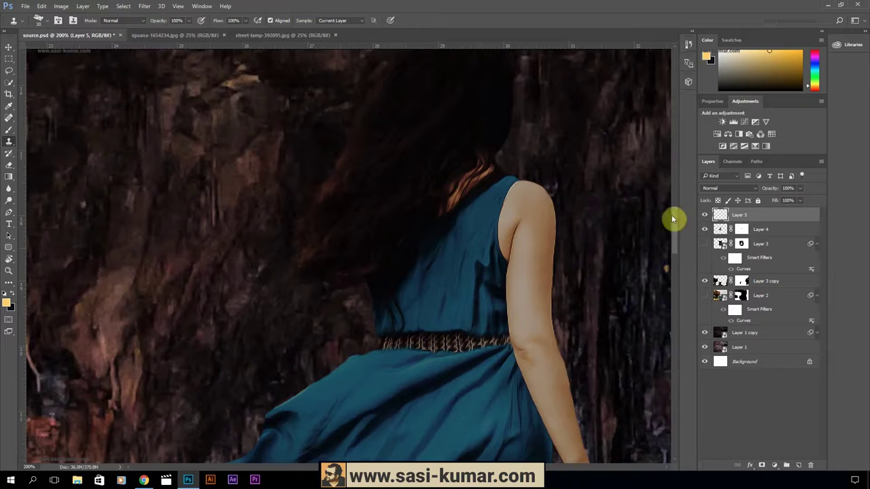
Review the brush size and hardness, then merge Layer 4 into Layer 5.
scroll(671, 219, "down", 5)
right_click(509, 249)
scroll(335, 280, "up", 5)
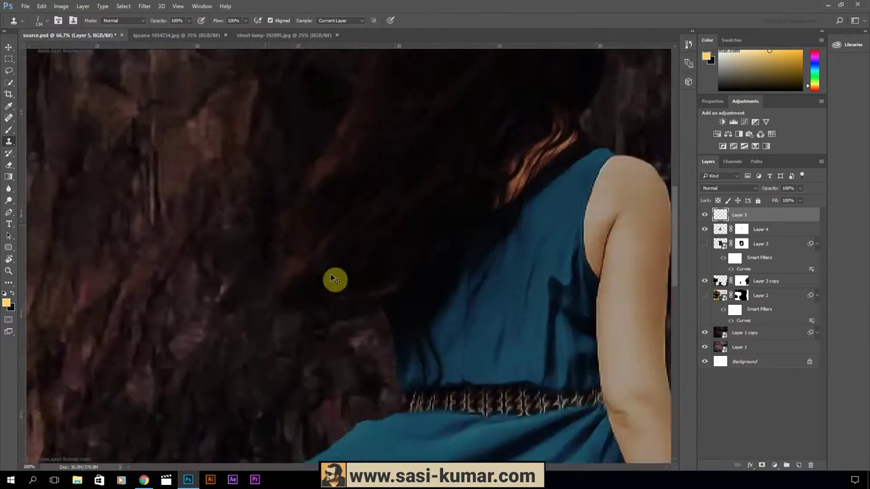
scroll(335, 280, "up", 1)
right_click(331, 276)
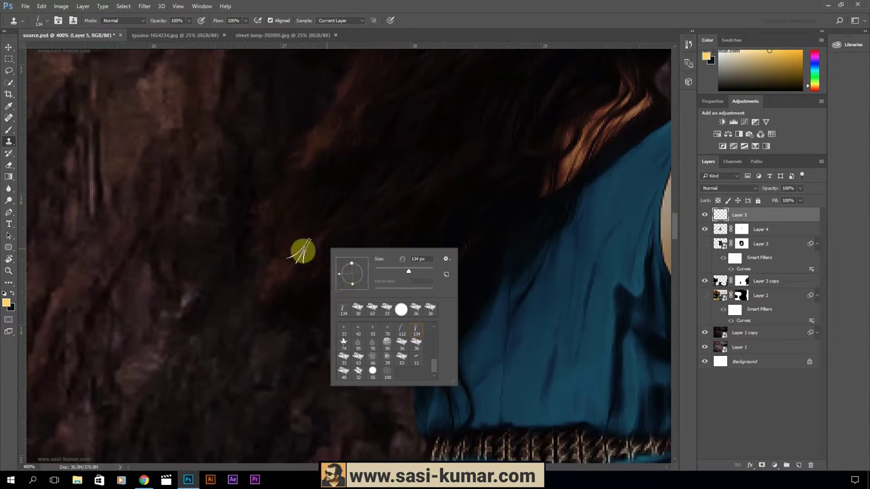
key("Escape")
scroll(313, 201, "down", 7)
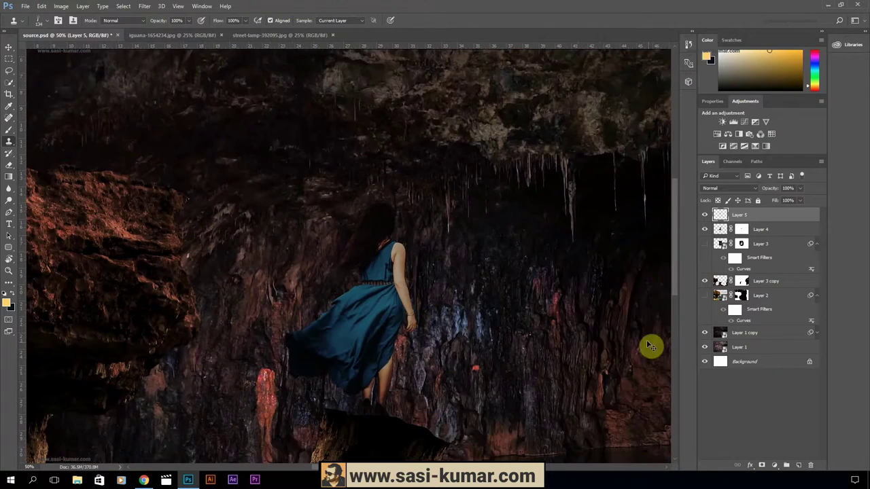
key("ctrl+minus")
key("ctrl+alt+z")
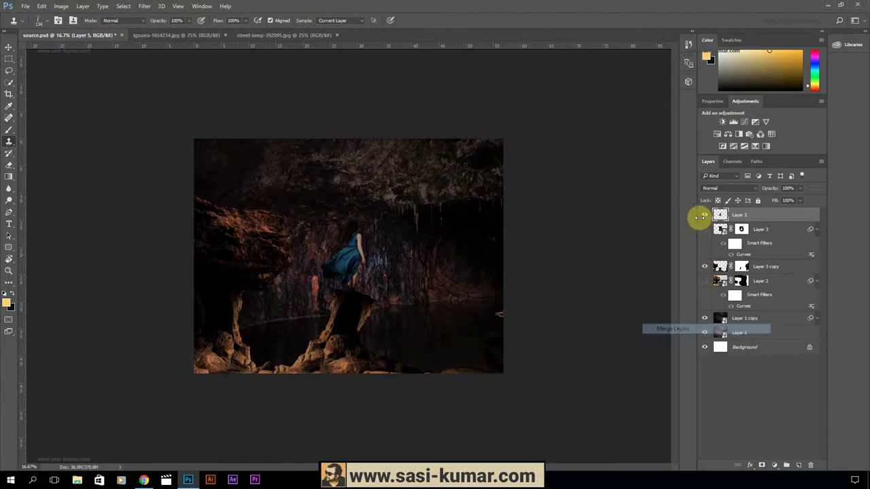
Drag the iguana photo into source.psd as Layer 6.
key("ctrl+plus")
left_click_drag(258, 35, 611, 129)
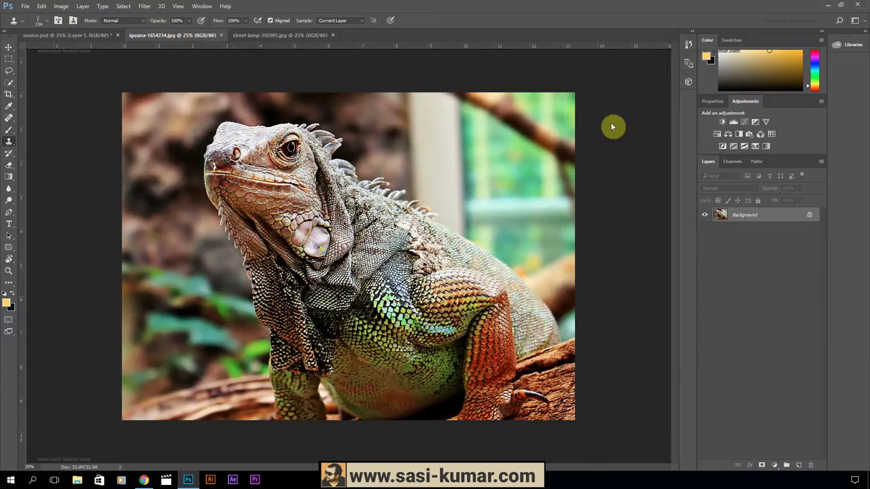
left_click_drag(679, 272, 466, 260)
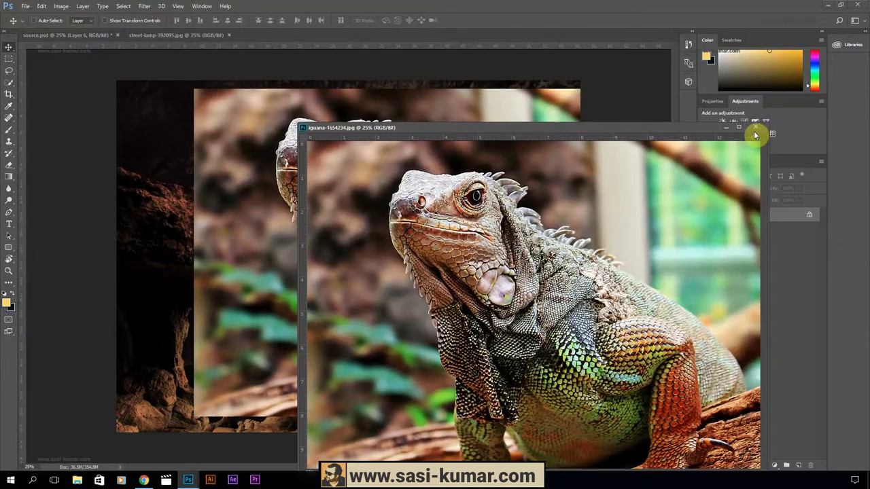
key("ctrl+minus")
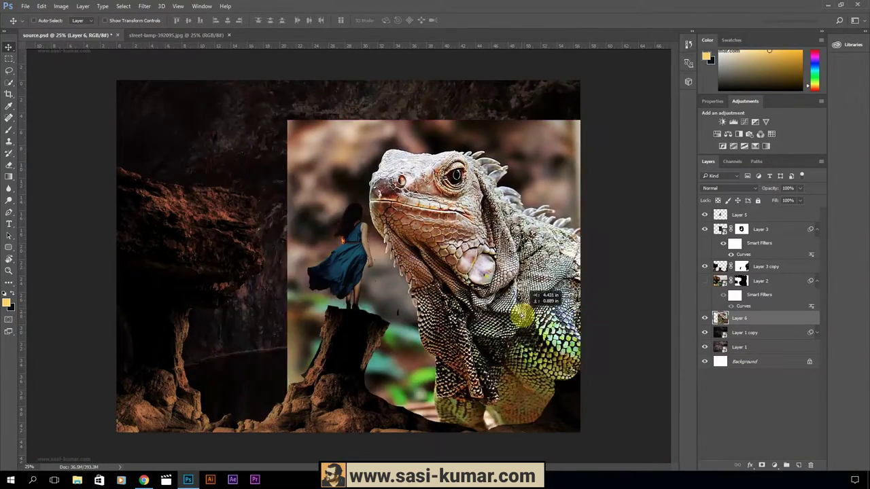
Reposition the iguana and rotate it about 17.9°.
key("ctrl+t")
left_click_drag(596, 175, 614, 196)
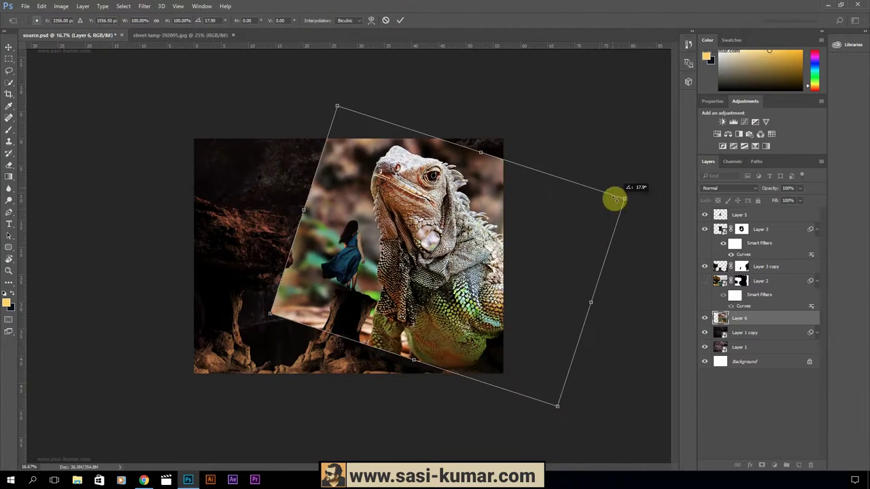
left_click_drag(449, 204, 440, 214)
left_click(400, 20)
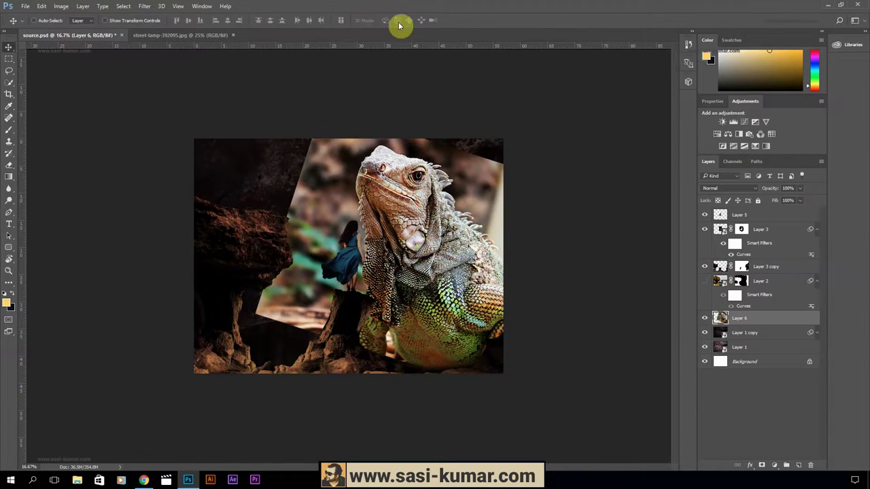
Darken the iguana with the Darker (RGB) curve preset and a lowered midpoint.
key("ctrl+m")
left_click(652, 101)
left_click(652, 200)
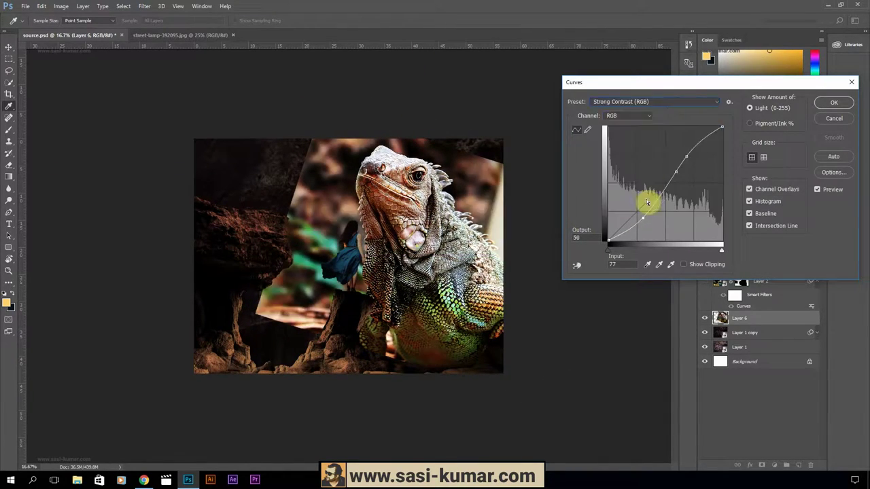
key("Up")
key("Up")
key("Up")
left_click_drag(666, 195, 675, 205)
left_click(834, 102)
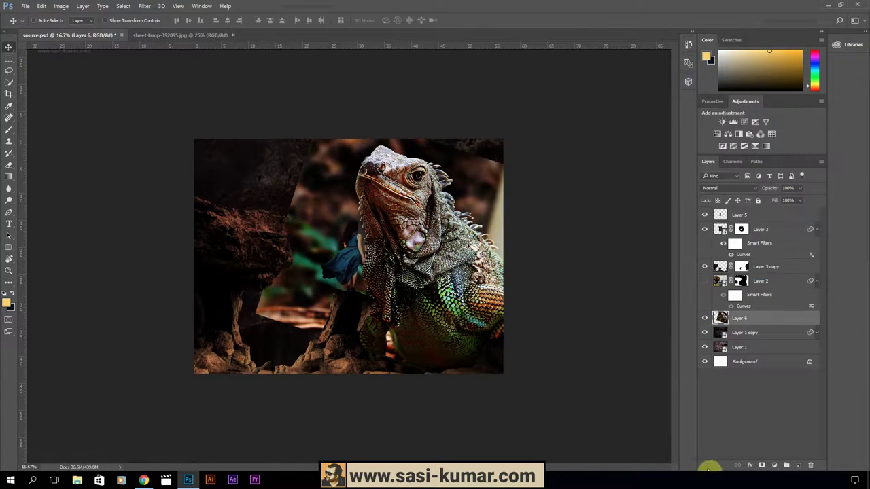
left_click(704, 318, "alt")
Add a layer mask to Layer 6 and hide the background above the iguana's head.
left_click(761, 464)
key("ctrl+plus")
key("ctrl+plus")
key("ctrl+plus")
left_click_drag(418, 345, 383, 198)
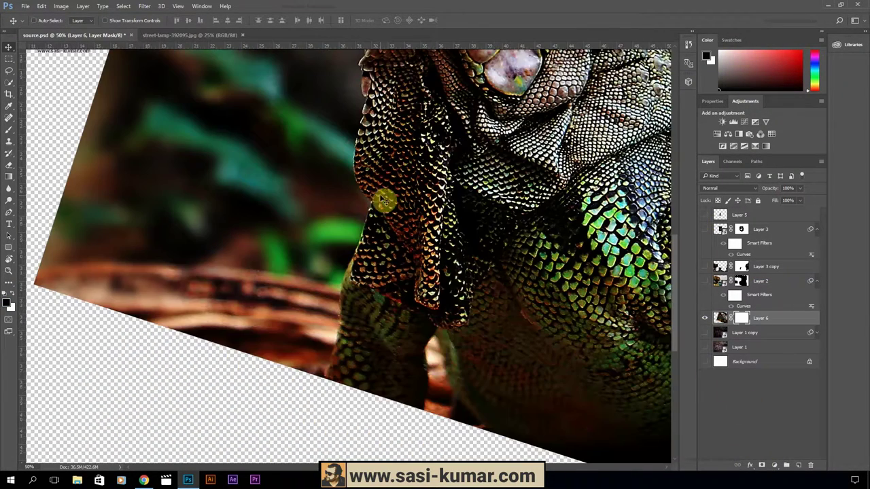
key("b")
scroll(354, 197, "up", 3)
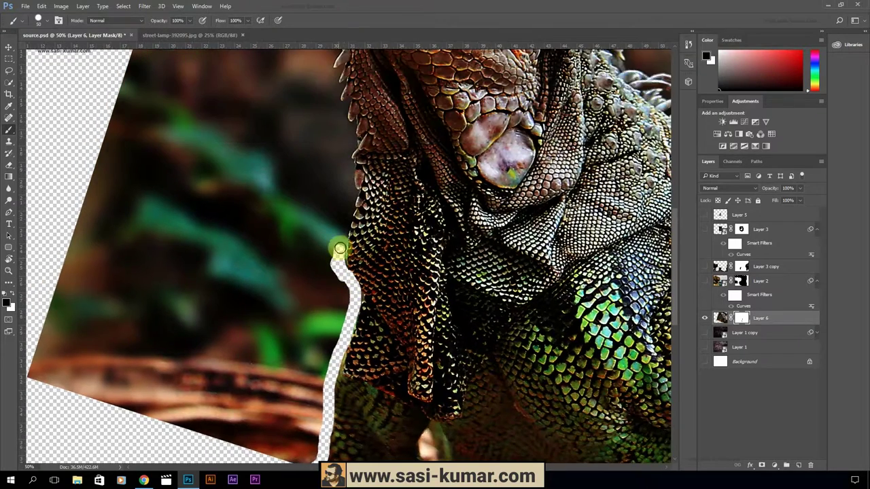
scroll(342, 238, "up", 2)
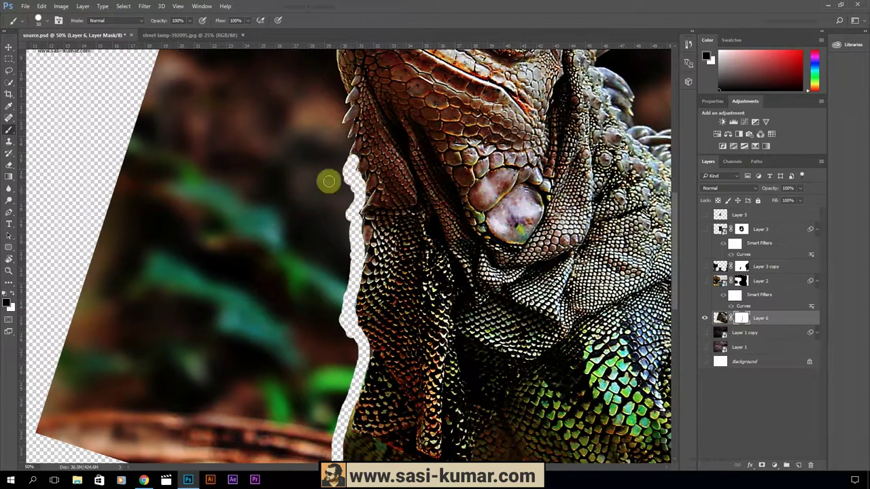
scroll(328, 181, "up", 2)
scroll(343, 161, "up", 4)
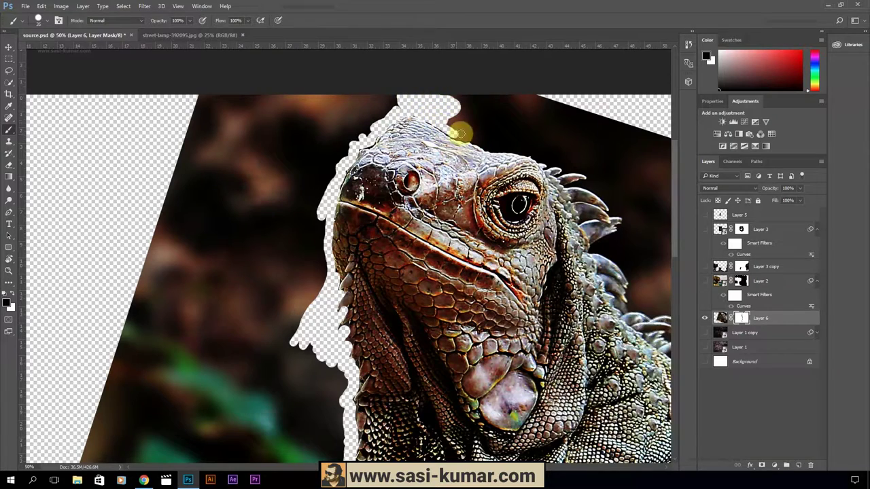
left_click_drag(460, 132, 335, 151)
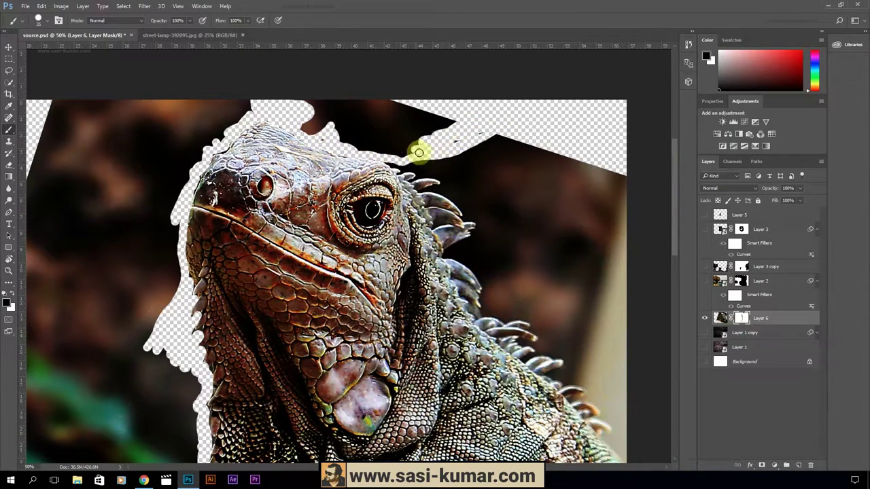
left_click_drag(313, 107, 369, 111)
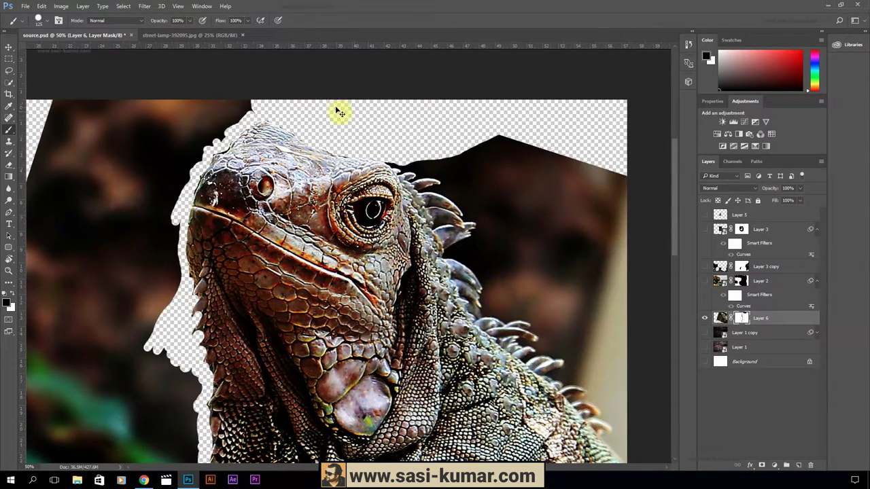
key("ctrl+minus")
key("ctrl+minus")
key("ctrl+minus")
left_click_drag(252, 306, 318, 197)
key("ctrl+plus")
key("ctrl+plus")
key("ctrl+plus")
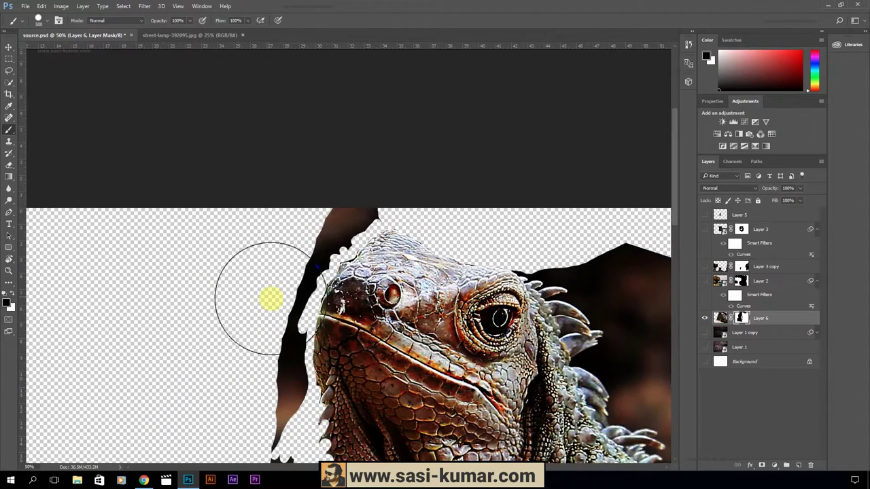
Raise Layer 6 above Layer 2 and mask the upper-right background wedge.
key("ctrl+bracketright")
scroll(314, 252, "down", 5)
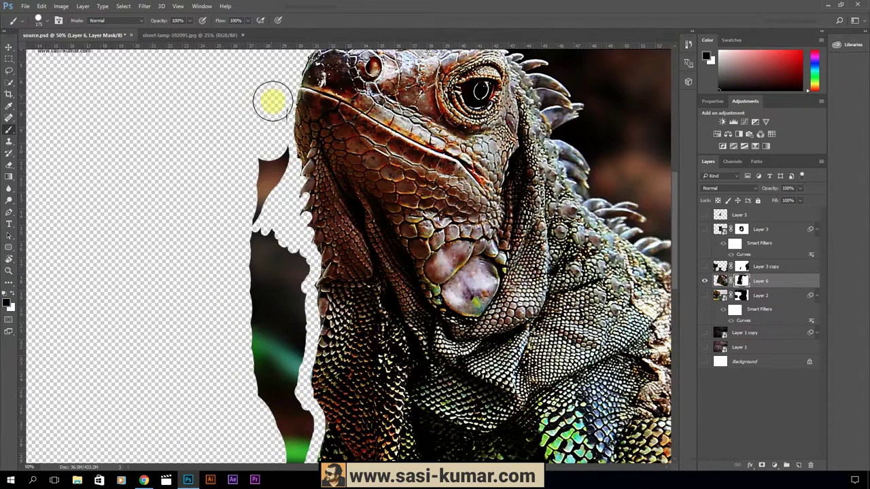
scroll(270, 99, "down", 3)
left_click_drag(252, 278, 251, 95)
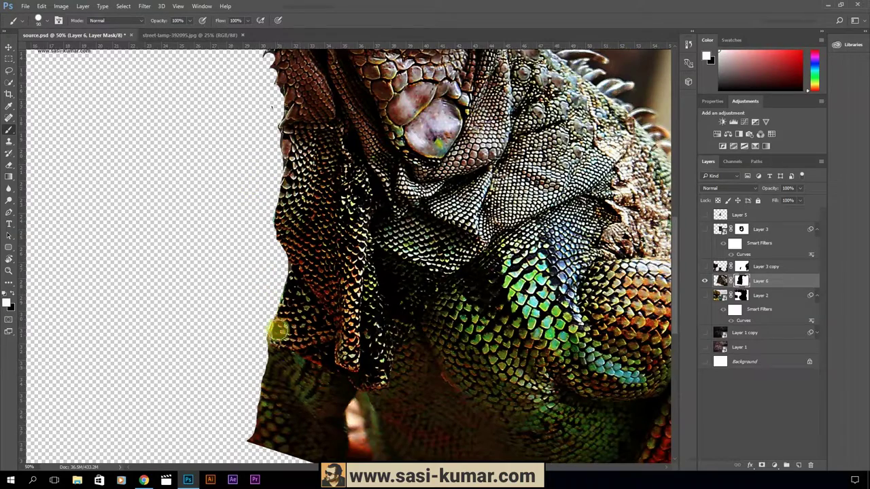
scroll(259, 306, "up", 2)
key("ctrl+minus")
key("ctrl+minus")
key("ctrl+minus")
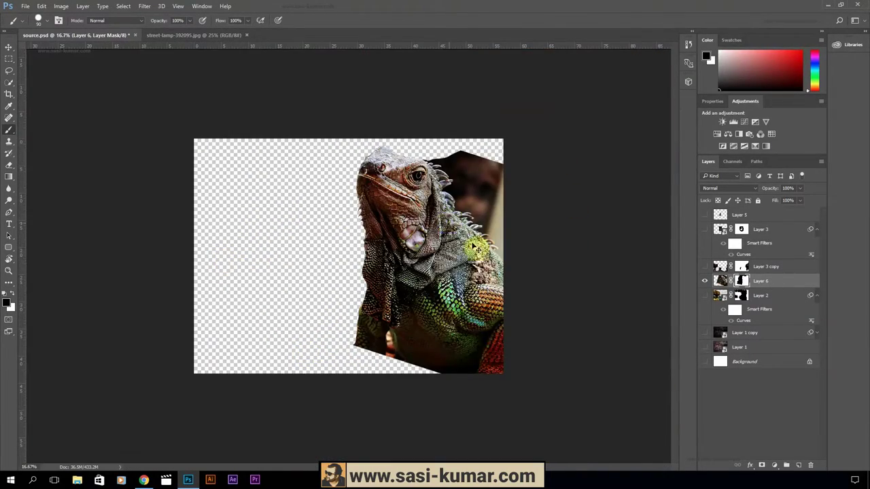
key("ctrl+plus")
key("ctrl+plus")
key("ctrl+plus")
mouse_move(224, 109)
left_mouse_down()
mouse_move(358, 317)
mouse_move(388, 315)
mouse_move(342, 155)
mouse_move(384, 205)
left_mouse_up()
Mask out the brown background around the iguana's upper and lower spines on Layer 6.
key("ctrl+plus")
key("ctrl+plus")
key("ctrl+plus")
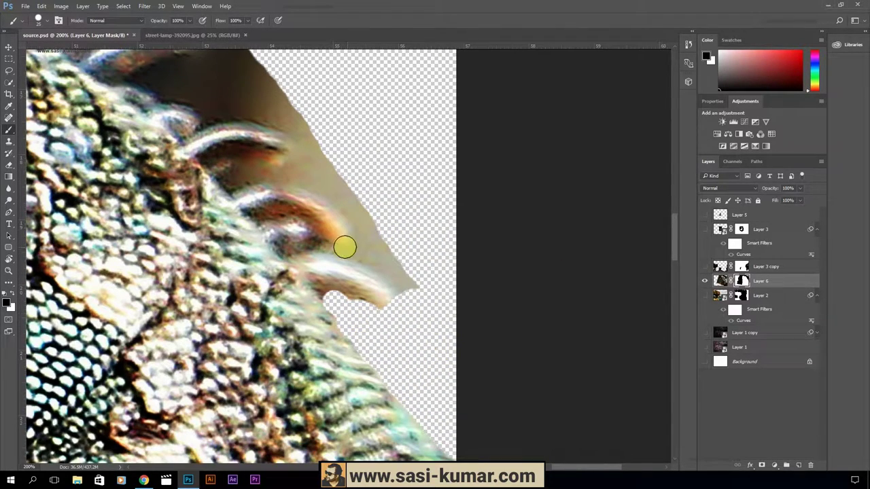
mouse_move(344, 247)
left_mouse_down()
mouse_move(262, 170)
mouse_move(229, 174)
mouse_move(305, 197)
mouse_move(467, 387)
left_mouse_up()
mouse_move(353, 166)
left_mouse_down()
mouse_move(291, 206)
mouse_move(430, 244)
left_mouse_up()
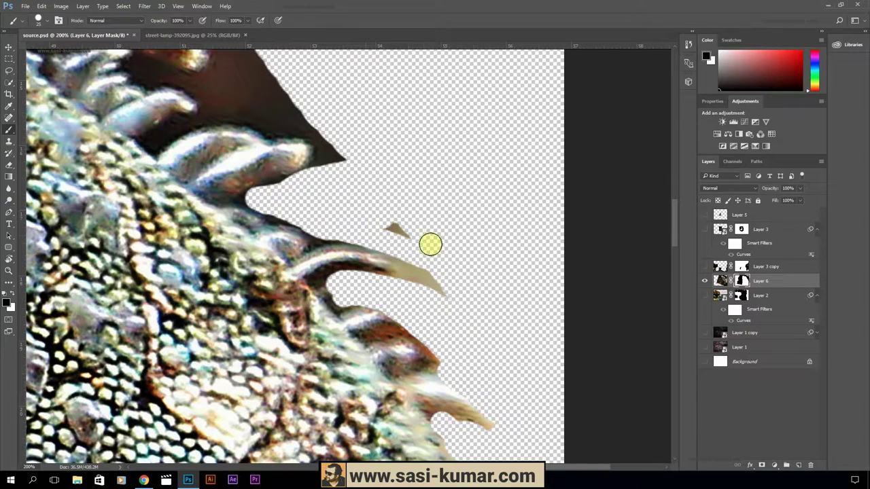
mouse_move(324, 161)
left_mouse_down()
mouse_move(383, 239)
mouse_move(442, 237)
mouse_move(349, 190)
mouse_move(631, 202)
mouse_move(344, 277)
left_mouse_up()
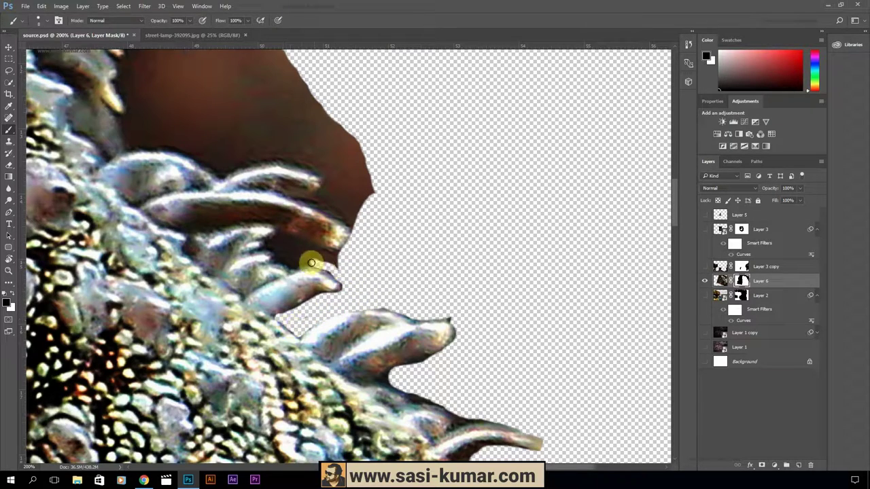
left_click_drag(353, 279, 379, 316)
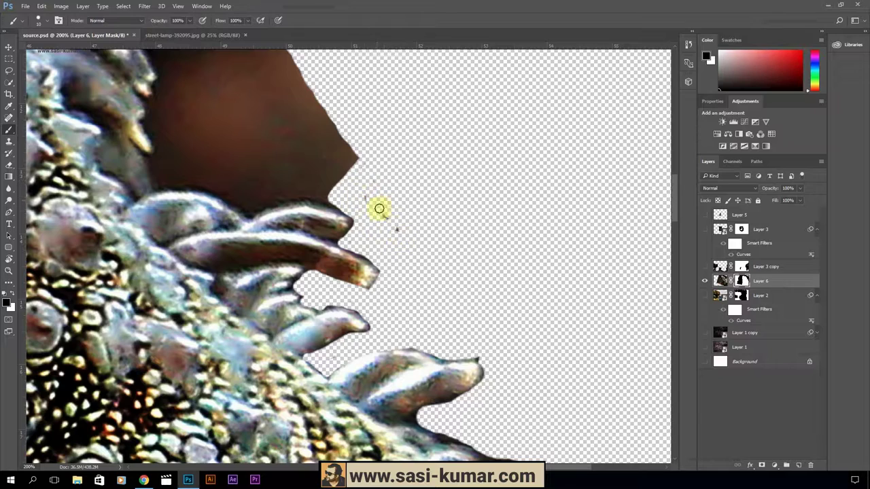
left_click_drag(379, 209, 454, 330)
mouse_move(355, 331)
left_mouse_down()
mouse_move(275, 218)
mouse_move(393, 163)
mouse_move(278, 304)
left_mouse_up()
mouse_move(280, 245)
left_mouse_down()
mouse_move(402, 171)
mouse_move(403, 281)
left_mouse_up()
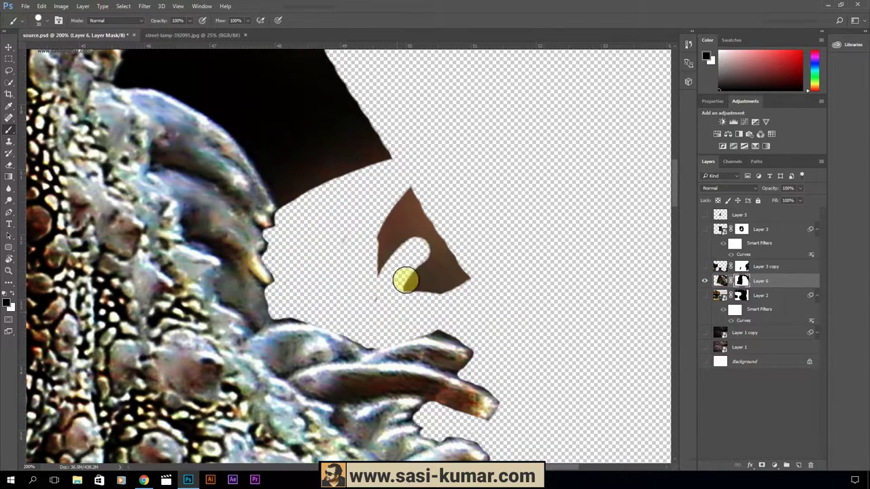
left_click_drag(525, 201, 613, 324)
mouse_move(398, 132)
left_mouse_down()
mouse_move(287, 175)
mouse_move(381, 156)
left_mouse_up()
Hide the remaining dark outline and black gaps along the spine crest.
key("ctrl+plus")
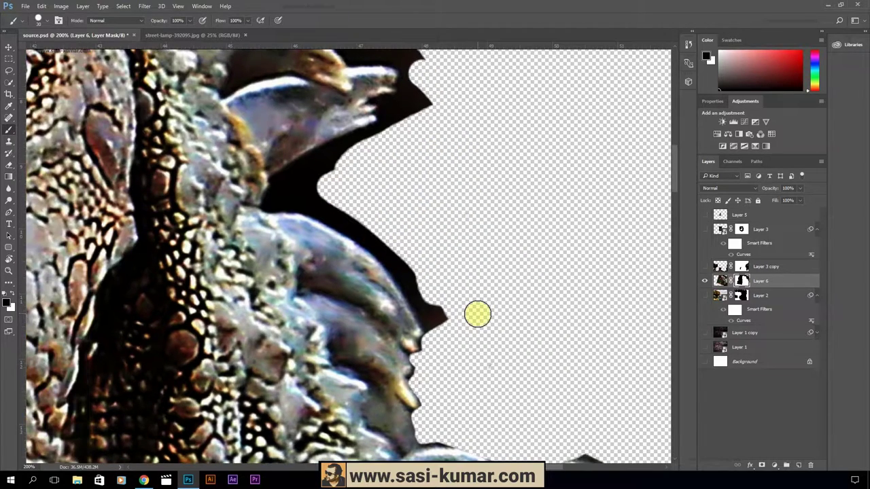
mouse_move(443, 177)
left_mouse_down()
mouse_move(424, 299)
mouse_move(249, 139)
left_mouse_up()
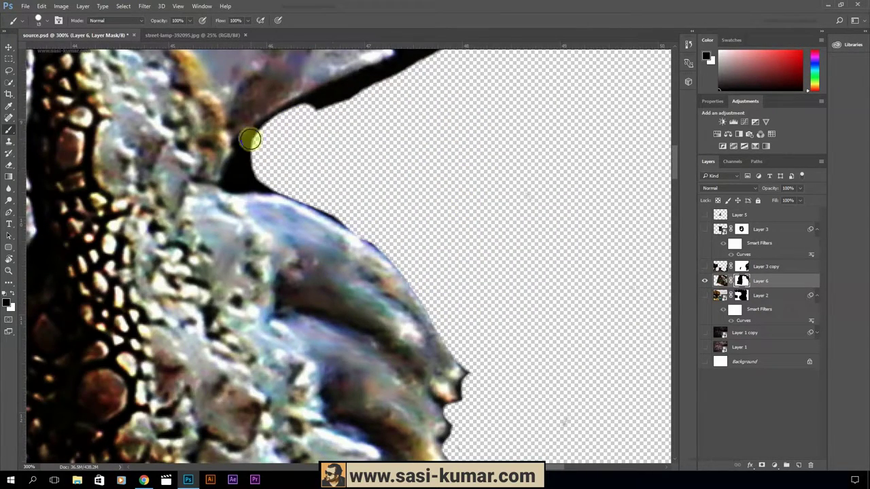
mouse_move(222, 181)
left_mouse_down()
mouse_move(305, 305)
mouse_move(297, 151)
mouse_move(276, 167)
mouse_move(261, 215)
mouse_move(297, 200)
mouse_move(268, 148)
left_mouse_up()
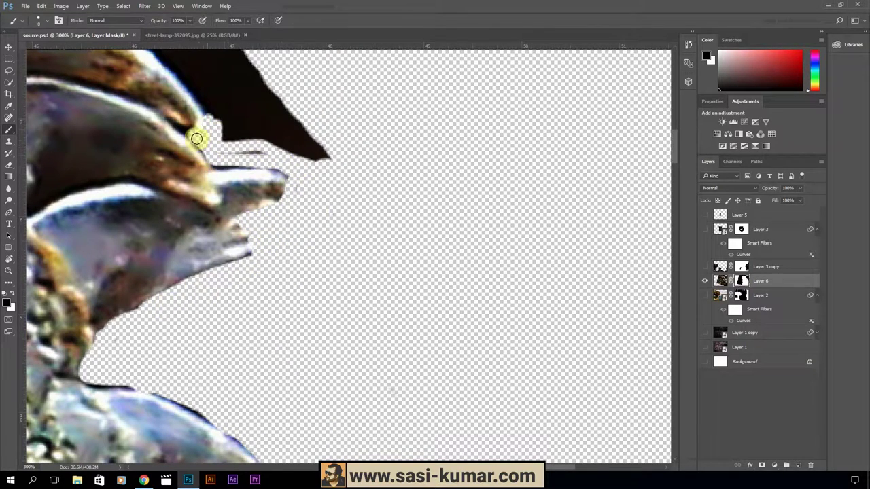
mouse_move(196, 138)
left_mouse_down()
mouse_move(468, 309)
mouse_move(276, 150)
mouse_move(376, 197)
mouse_move(210, 123)
left_mouse_up()
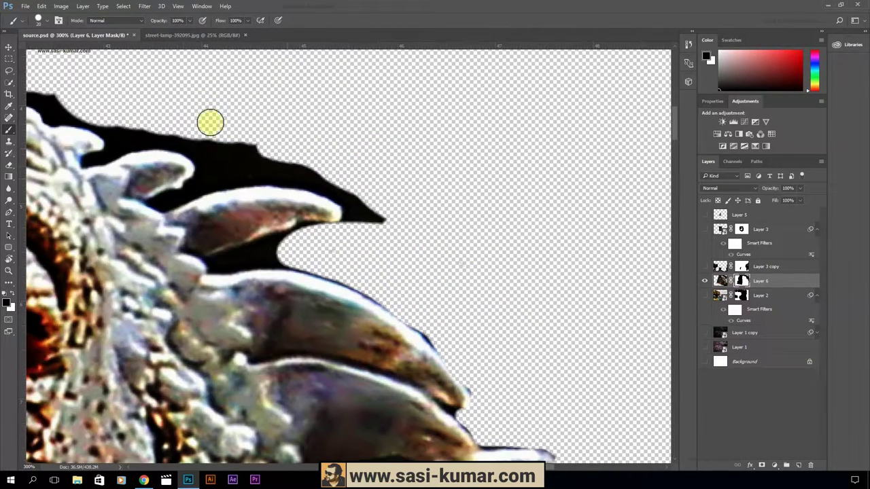
left_click_drag(319, 236, 211, 266)
mouse_move(479, 371)
left_mouse_down()
mouse_move(272, 229)
mouse_move(165, 178)
left_mouse_up()
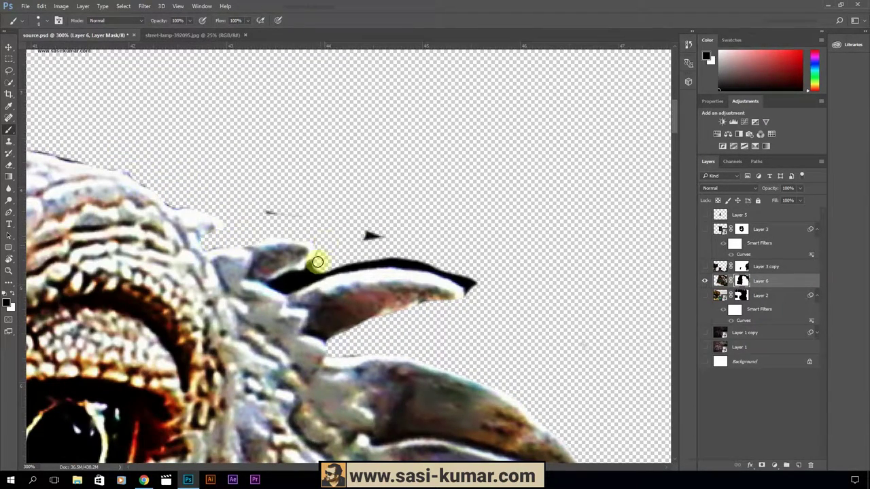
left_click_drag(317, 262, 343, 273)
scroll(607, 190, "down", 6)
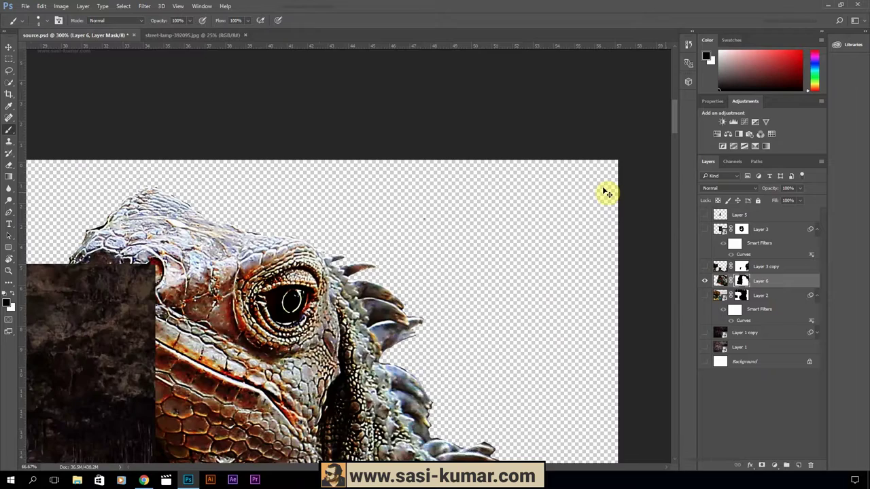
scroll(607, 190, "down", 3)
Restore layer visibility, delete the sea-strip Layer 2, and nudge the iguana slightly left.
left_click_drag(704, 214, 704, 346)
left_click(781, 348)
left_click(401, 174, "alt")
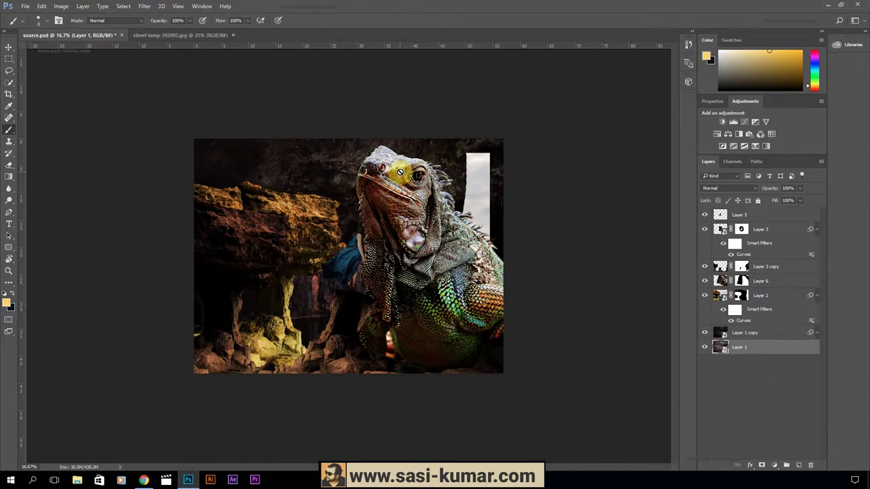
key("ctrl+plus")
key("v")
left_click_drag(759, 295, 760, 275)
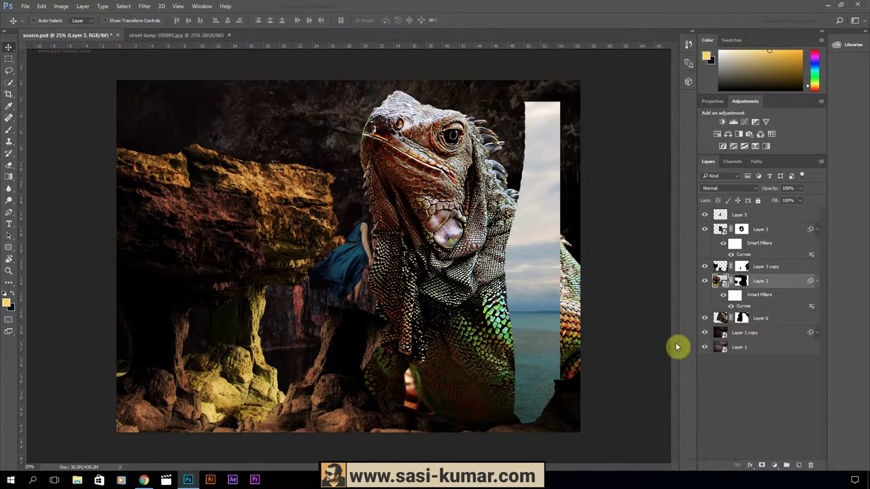
key("Delete")
left_click(409, 176)
left_click_drag(448, 268, 471, 284)
Duplicate the iguana layer and darken the copy with a downward Curves adjustment.
key("b")
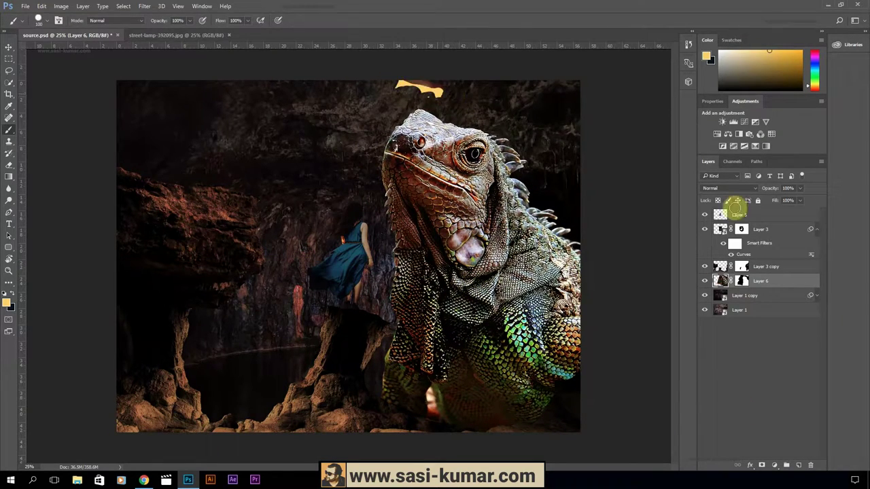
key("ctrl+j")
key("ctrl+m")
left_click_drag(663, 198, 651, 221)
mouse_move(699, 171)
left_mouse_down()
mouse_move(698, 161)
mouse_move(636, 163)
left_mouse_up()
left_click(834, 102)
Reduce the darkened iguana copy's saturation and group both iguana layers into Group 2.
key("ctrl+u")
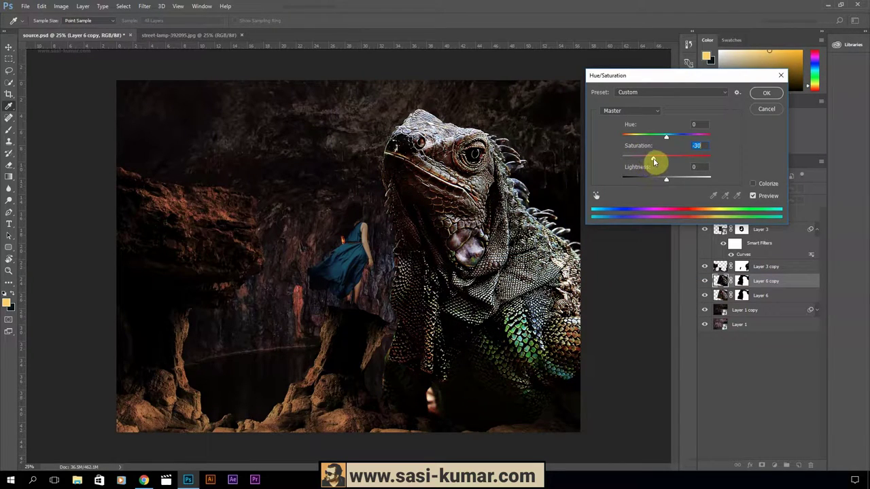
left_click(759, 96)
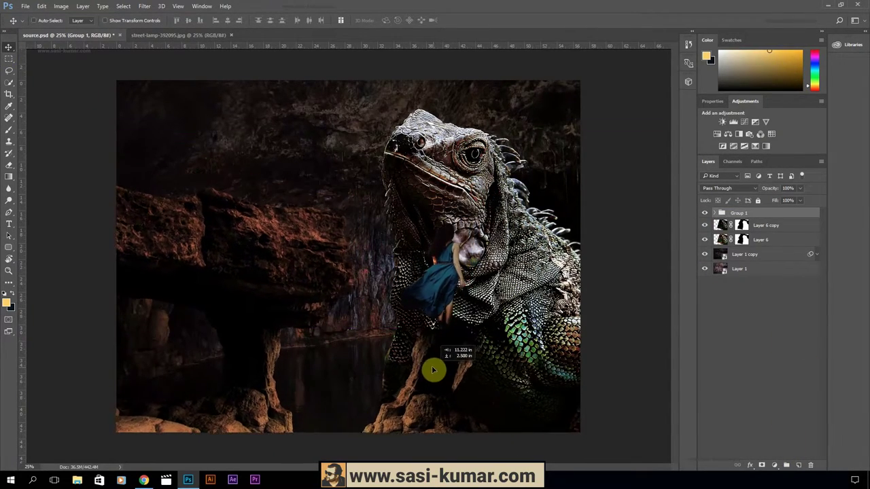
left_click(775, 230, "shift")
key("ctrl+g")
Shift Group 2 left and up so the woman sits on the iguana's back.
mouse_move(523, 249)
left_mouse_down()
mouse_move(489, 252)
mouse_move(515, 256)
mouse_move(466, 272)
mouse_move(509, 275)
mouse_move(499, 274)
left_mouse_up()
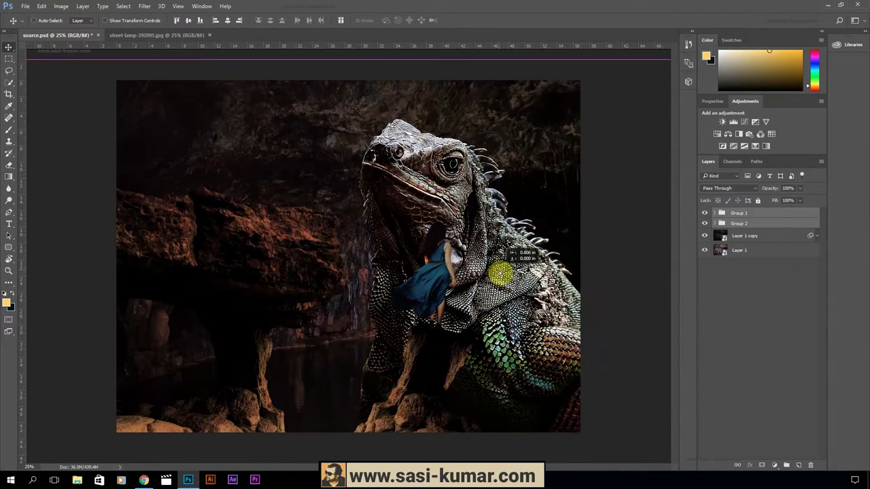
mouse_move(577, 291)
left_mouse_down()
mouse_move(467, 295)
mouse_move(386, 245)
mouse_move(389, 261)
left_mouse_up()
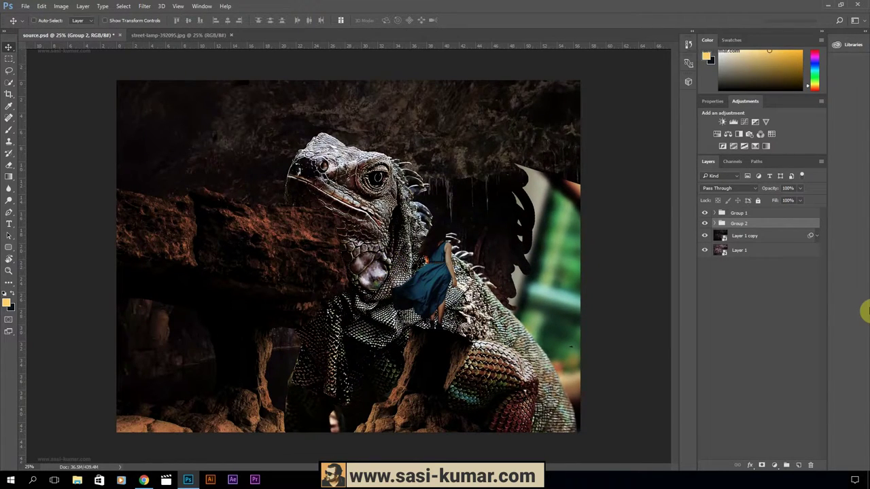
left_click(713, 223)
Paint out part of the iguana on Layer 6 copy's mask with black.
left_click(753, 235)
key("d")
key("ctrl+plus")
key("b")
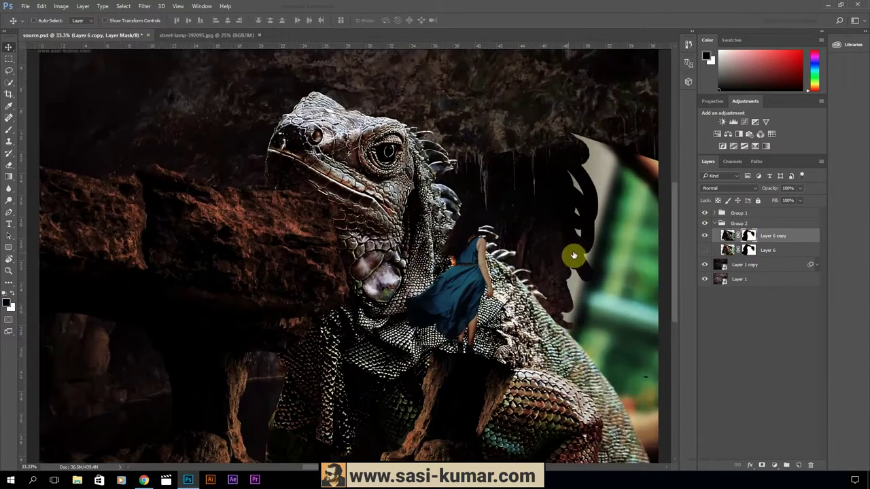
left_click_drag(575, 254, 455, 177)
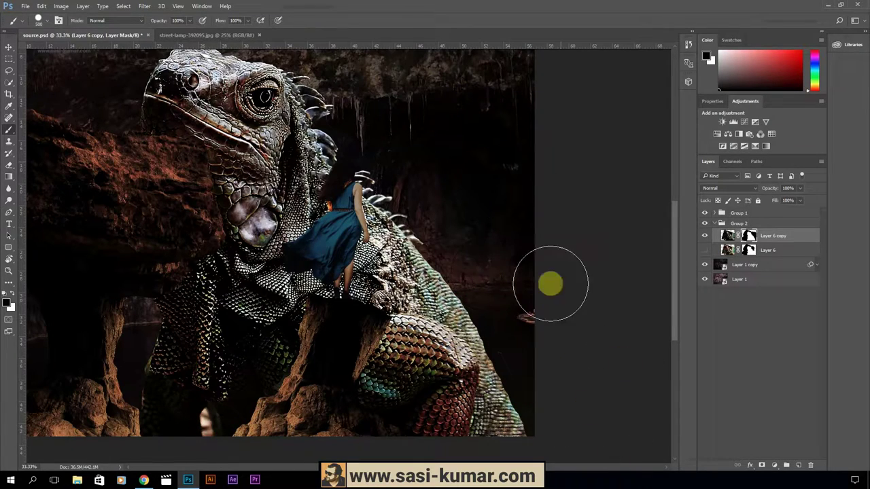
key("ctrl+minus")
key("ctrl+minus")
key("ctrl+minus")
Reposition the iguana group and move the woman's rock layer to the right.
left_click(738, 223)
key("v")
left_click_drag(429, 296, 438, 286)
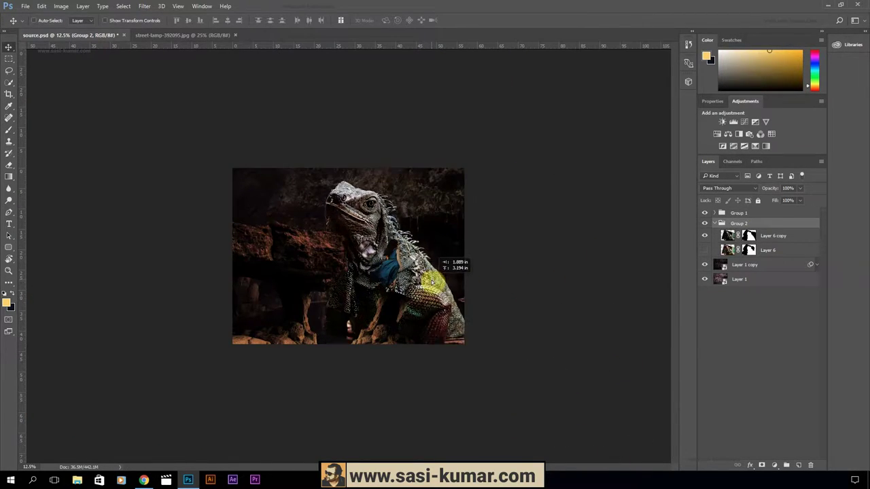
key("ctrl+plus")
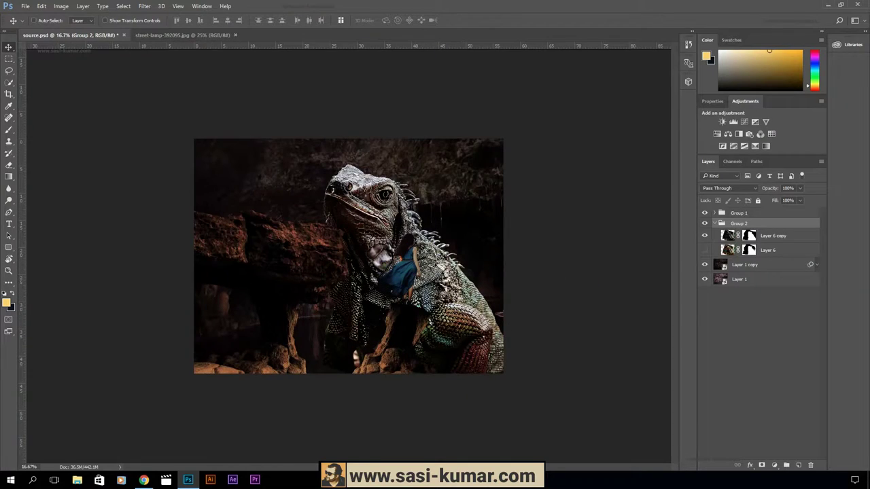
left_click_drag(264, 194, 514, 285)
Mask the duplicated rock layer so the iguana shows through.
left_click(705, 276)
key("b")
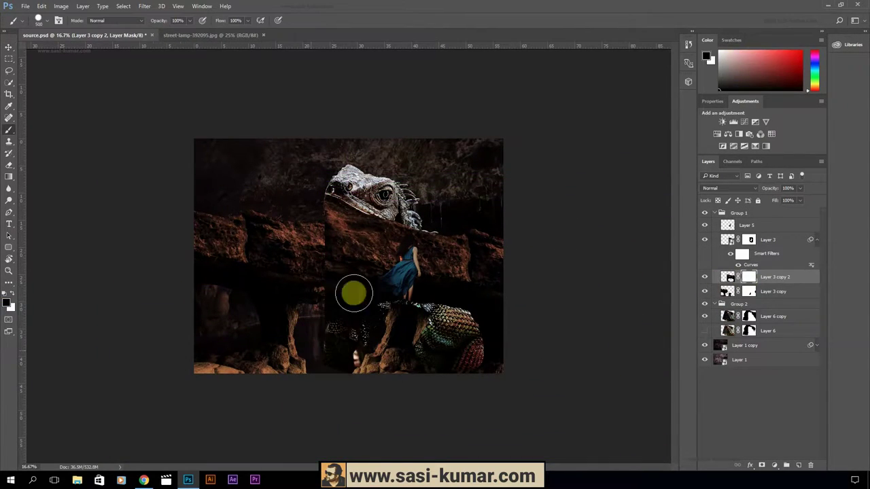
left_click_drag(353, 291, 452, 314)
scroll(452, 314, "up", 2)
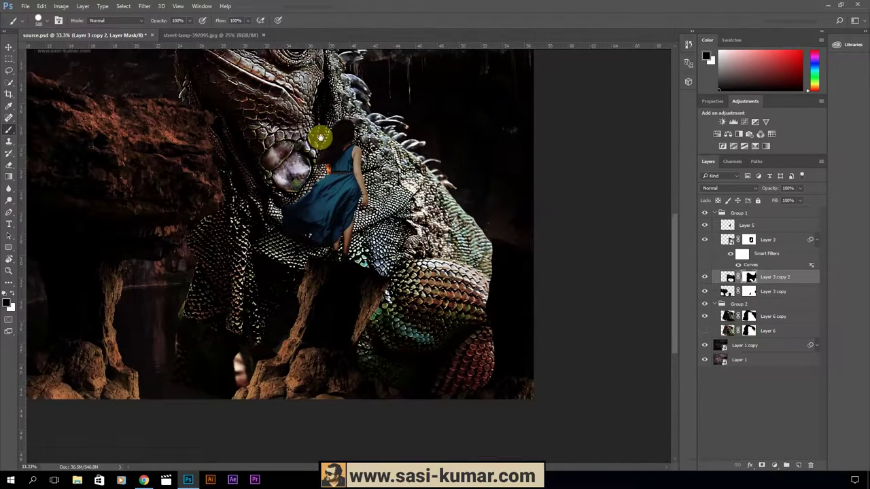
Lasso a rock piece from Layer 3 copy onto a new layer and rotate it beside the tail.
left_click(705, 294)
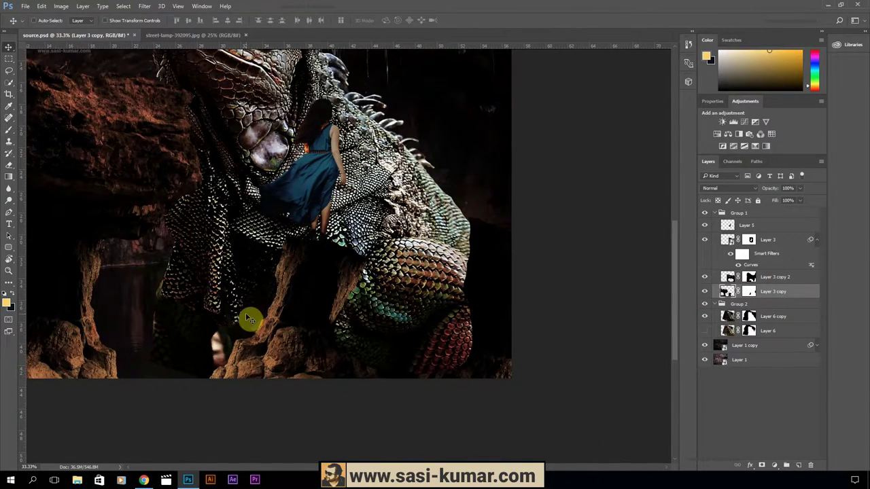
key("ctrl+plus")
key("l")
left_click_drag(289, 230, 229, 389)
key("ctrl+j")
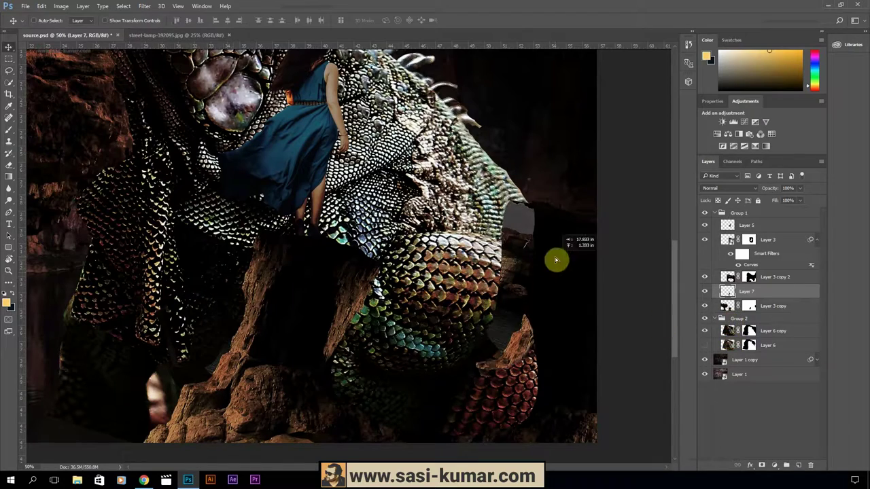
mouse_move(258, 286)
left_mouse_down()
mouse_move(485, 363)
mouse_move(559, 253)
mouse_move(551, 223)
left_mouse_up()
key("ctrl+t")
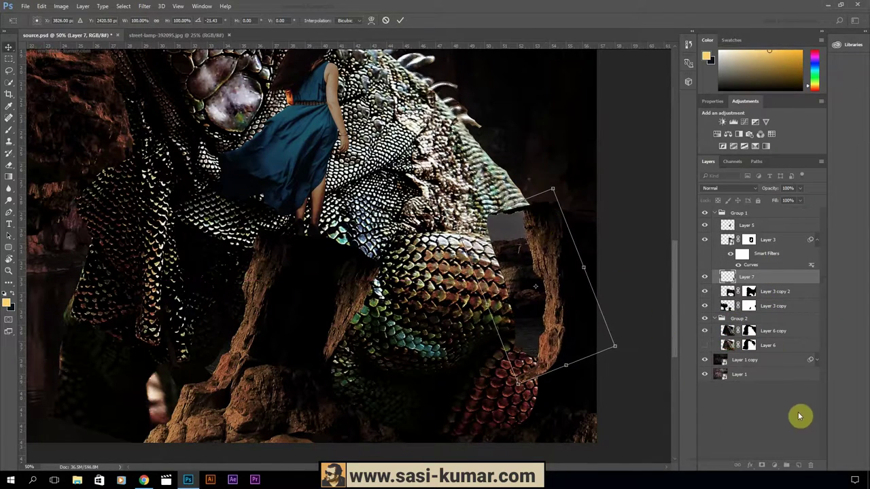
key("Return")
Delete Layer 3 copy 2 and mask Layer 7 to blend the rock along the tail.
left_click_drag(704, 293, 810, 464)
key("d")
left_click(762, 465)
key("b")
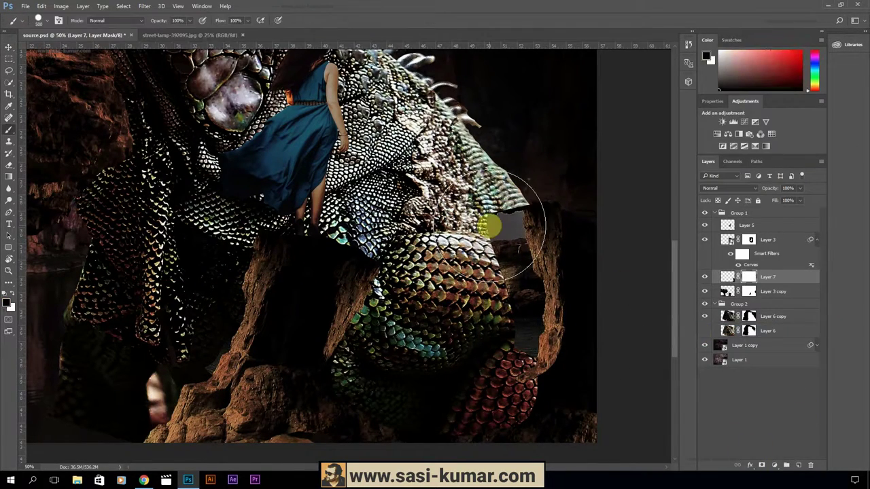
mouse_move(490, 227)
left_mouse_down()
mouse_move(514, 265)
mouse_move(515, 406)
left_mouse_up()
scroll(505, 147, "down", 2)
scroll(504, 147, "down", 1)
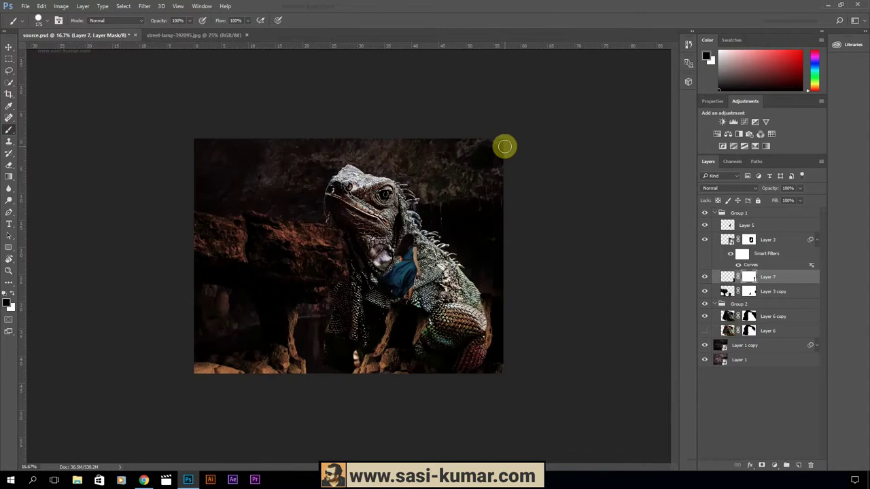
Duplicate Layer 6 copy and lower the new copy's saturation and lightness.
key("ctrl+plus")
left_click(718, 318)
key("ctrl+j")
key("ctrl+u")
mouse_move(666, 158)
left_mouse_down()
mouse_move(642, 158)
mouse_move(655, 181)
mouse_move(642, 221)
left_mouse_up()
Darken Layer 6 copy 2 with Curves and hide it.
key("Return")
key("ctrl+m")
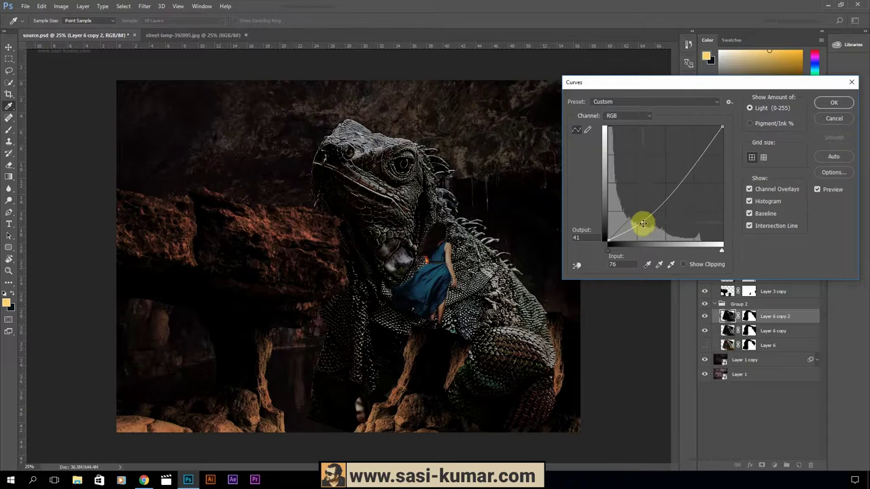
left_click(831, 104)
left_click(704, 316)
Give Layer 6 copy an orange Color Overlay in Soft Light blend mode.
double_click(792, 330)
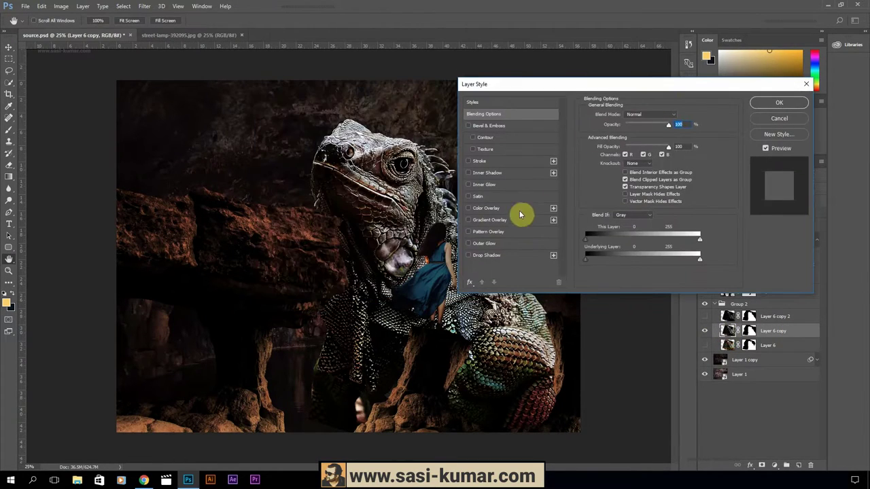
left_click(520, 207)
left_click(642, 115)
left_click(635, 182)
left_click(678, 116)
left_click_drag(649, 194, 657, 191)
left_click(730, 76)
left_click(642, 116)
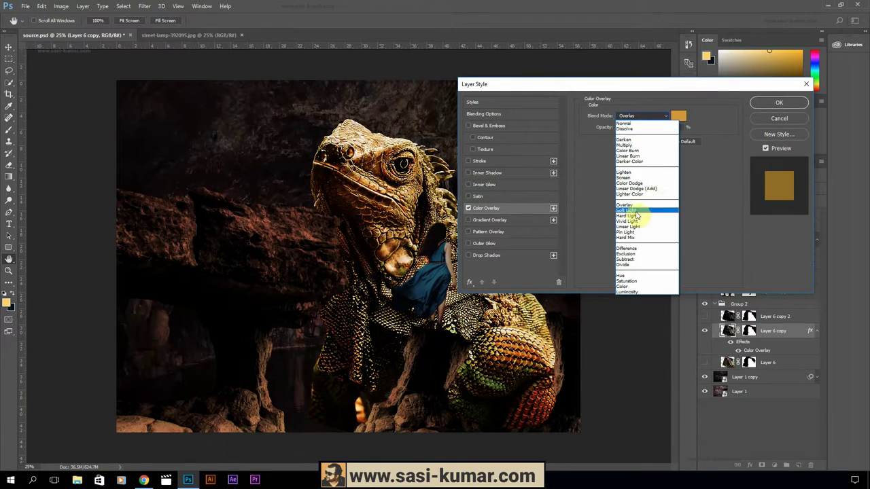
left_click(630, 217)
left_click(678, 116)
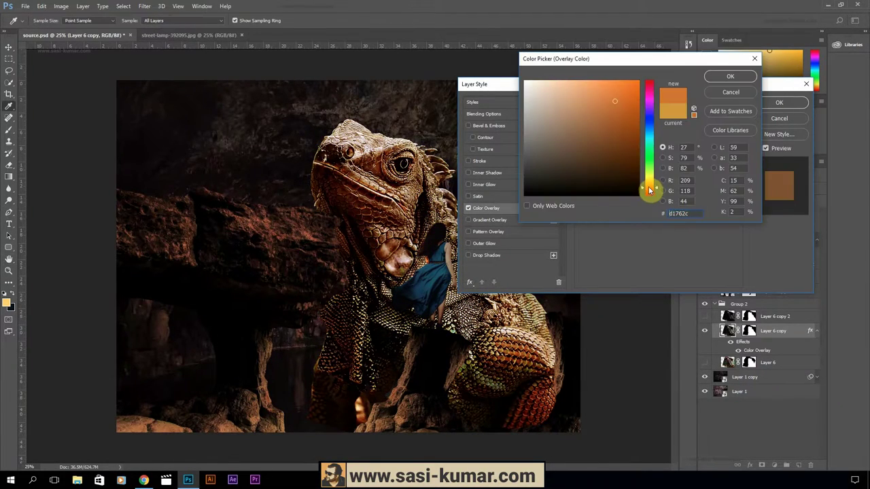
left_click(728, 76)
Add an Overlay-blend Gradient Overlay at about 59% opacity, then show Layer 6 copy 2 again.
left_click(489, 220)
left_click(639, 135)
left_click(512, 109)
left_click(642, 114)
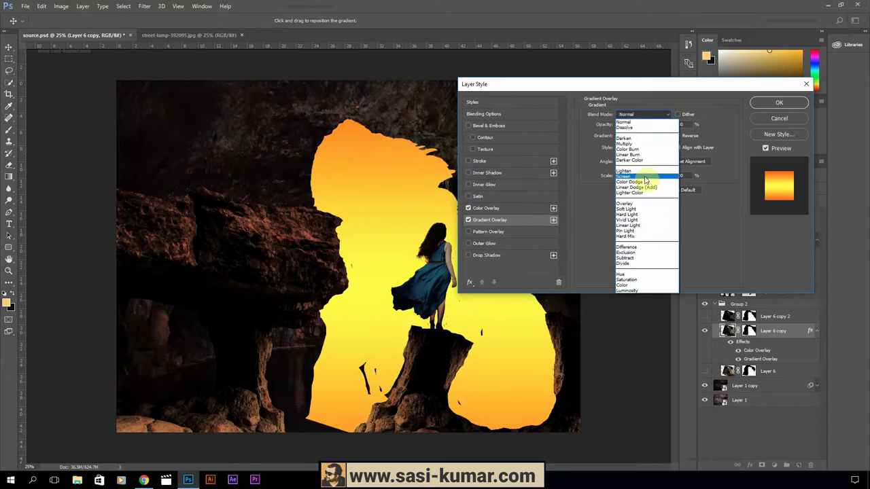
left_click(635, 225)
left_click_drag(647, 176, 631, 176)
left_click_drag(656, 129, 647, 130)
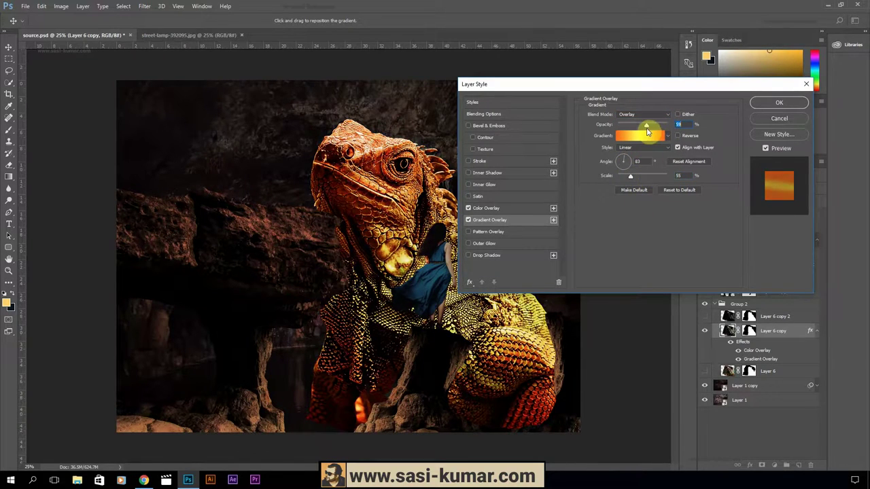
key("Return")
left_click(704, 316)
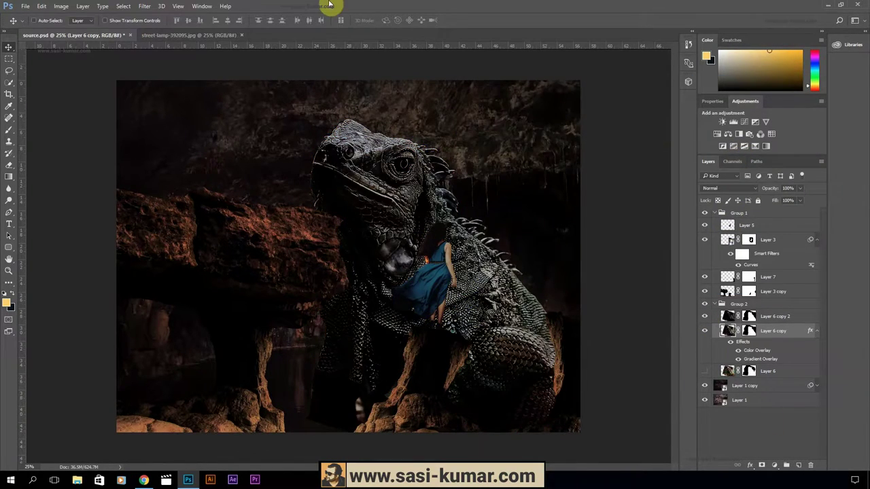
Add a warm Gradient Overlay at angle 8 to the rock layer.
key("ctrl+minus")
key("ctrl+plus")
left_click(438, 273, "ctrl")
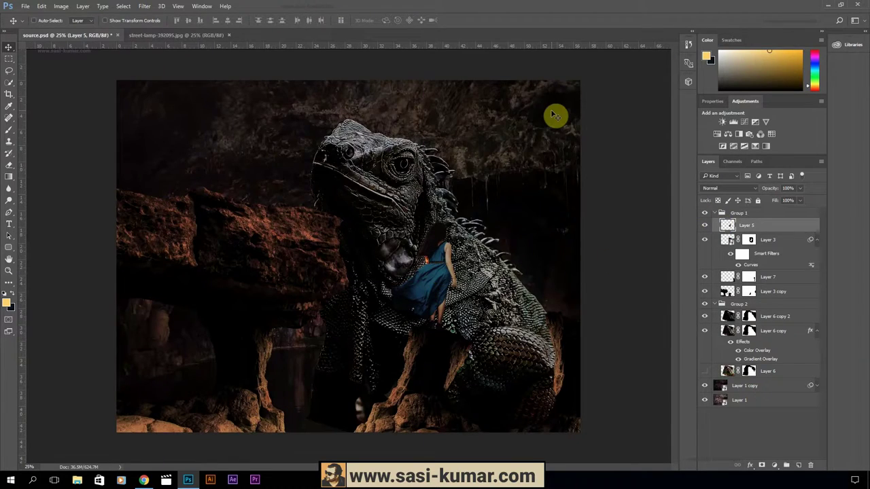
double_click(799, 292)
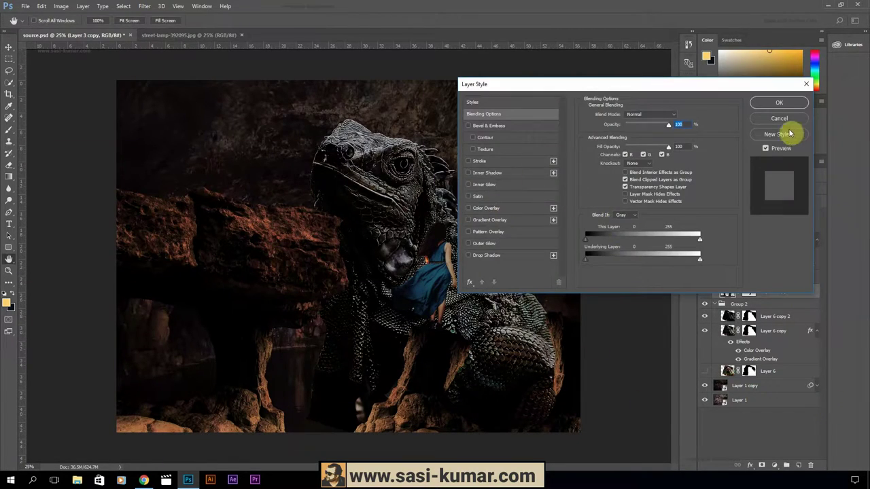
left_click(779, 118)
double_click(743, 295)
left_click(489, 219)
left_click_drag(623, 161, 628, 161)
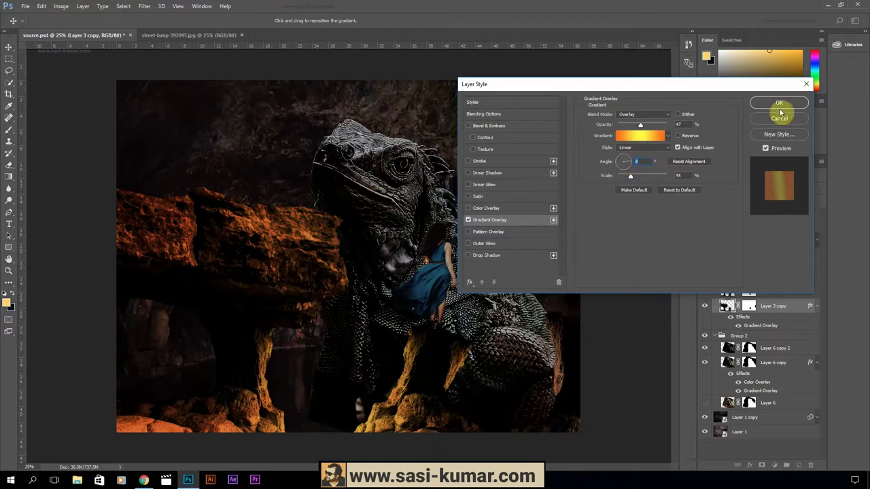
left_click(779, 104)
left_click(748, 417)
Duplicate the cave background and hide the layers above it to isolate the copy.
key("ctrl+j")
double_click(773, 417)
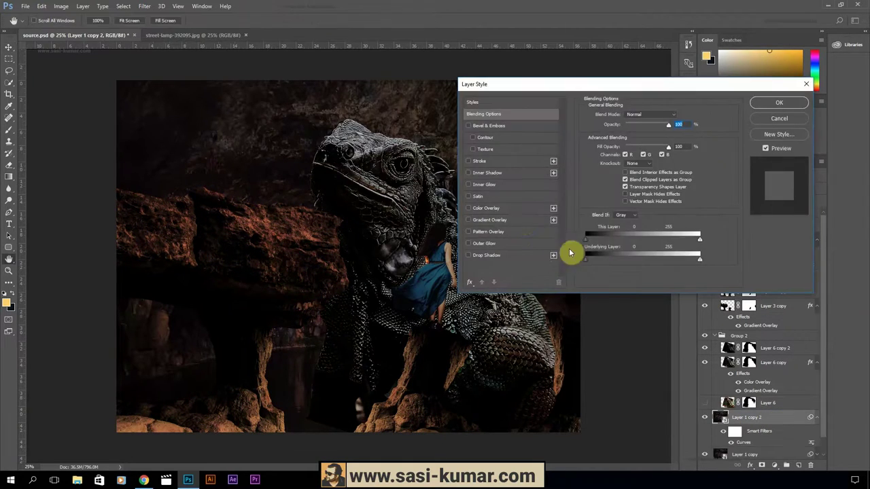
left_click(489, 219)
left_click_drag(769, 83, 146, 83)
left_click(165, 103)
left_click(705, 417, "alt")
double_click(768, 417)
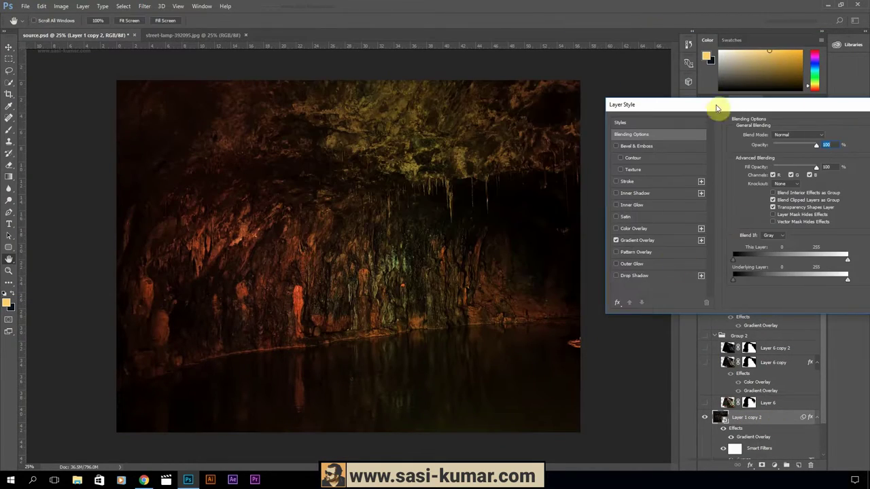
left_click_drag(717, 108, 617, 15)
Give the cave copy a radial Gradient Overlay in Overlay mode at scale 65.
left_click(538, 148)
left_click(691, 43)
left_click(700, 147)
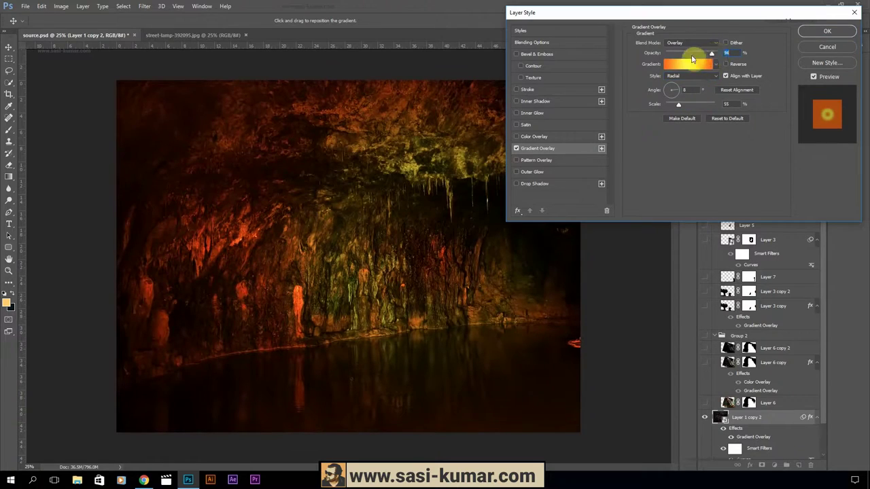
key("Down")
key("Down")
key("Down")
key("Down")
key("Down")
key("Down")
key("Down")
key("Down")
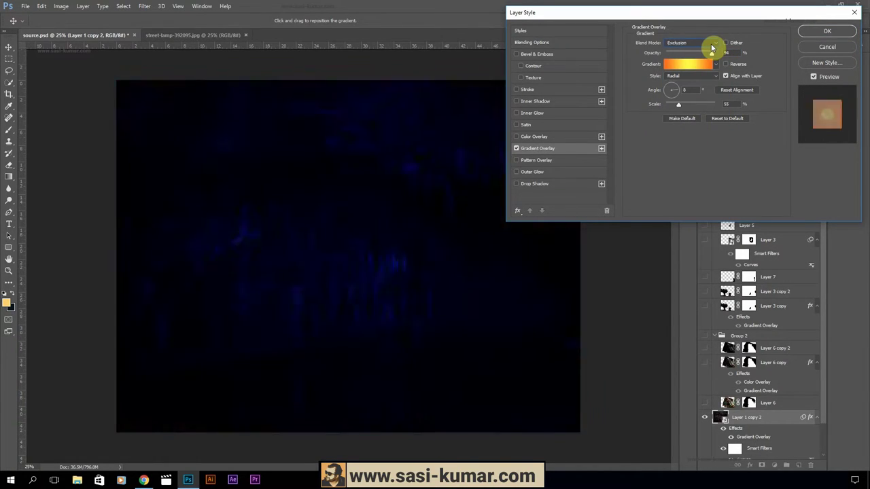
key("Up")
key("Up")
key("Up")
left_click_drag(678, 106, 683, 108)
key("Return")
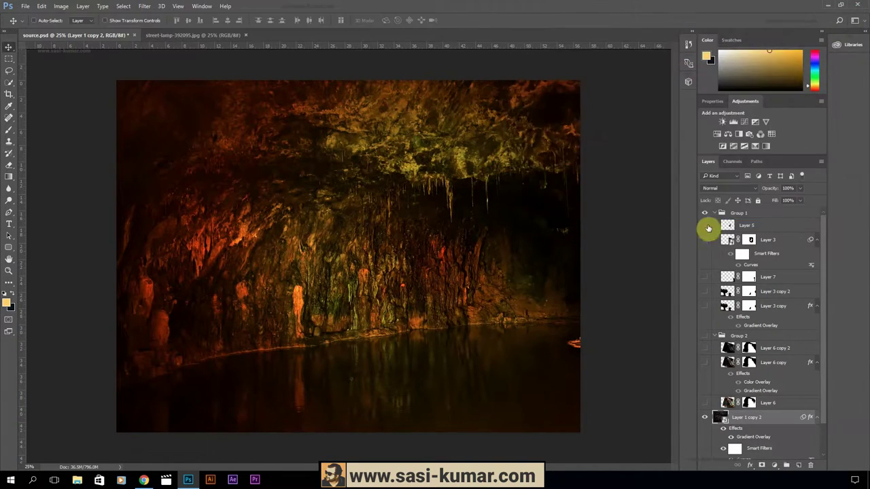
Show all hidden layers again and duplicate the base cave layer, Layer 1.
left_click(705, 225, "alt")
left_click(744, 403)
key("ctrl+minus")
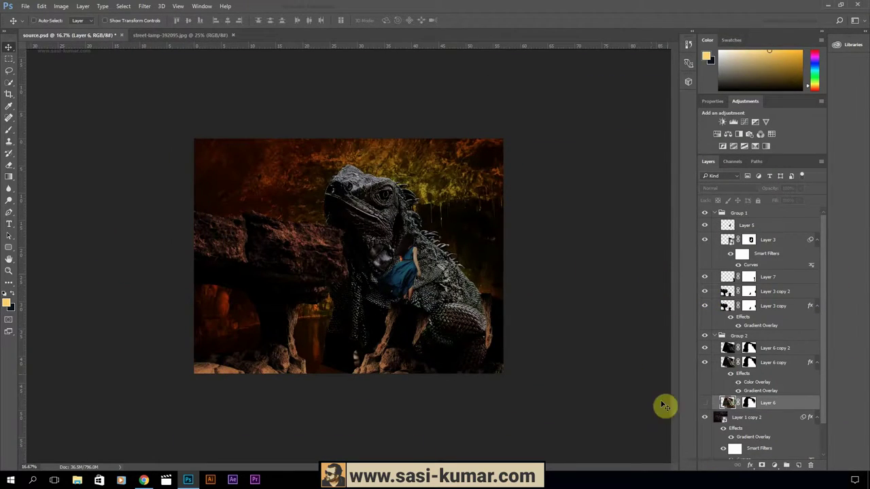
scroll(709, 388, "down", 1)
left_click(747, 383)
key("ctrl+j")
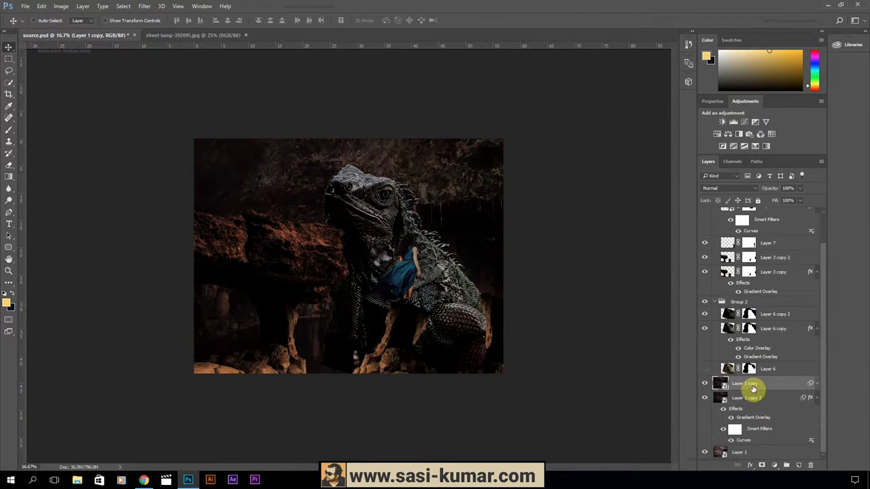
scroll(714, 231, "up", 2)
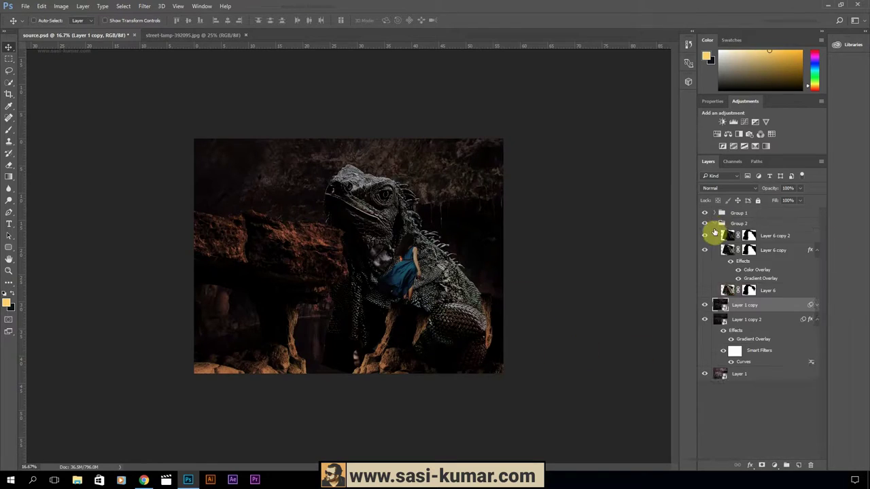
Cut the right lantern from the street-lamp photo with Magnetic Lasso and paste it beside the woman.
left_click(170, 34)
right_click(9, 70)
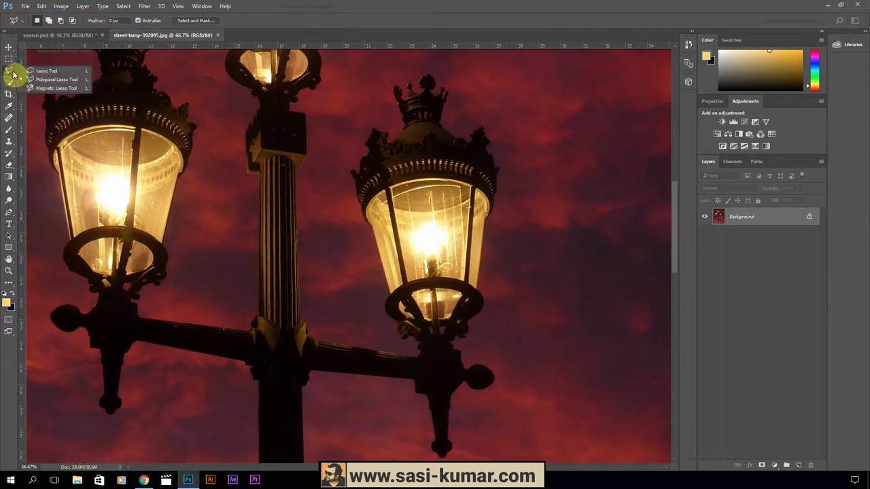
left_click(48, 85)
left_click(405, 124)
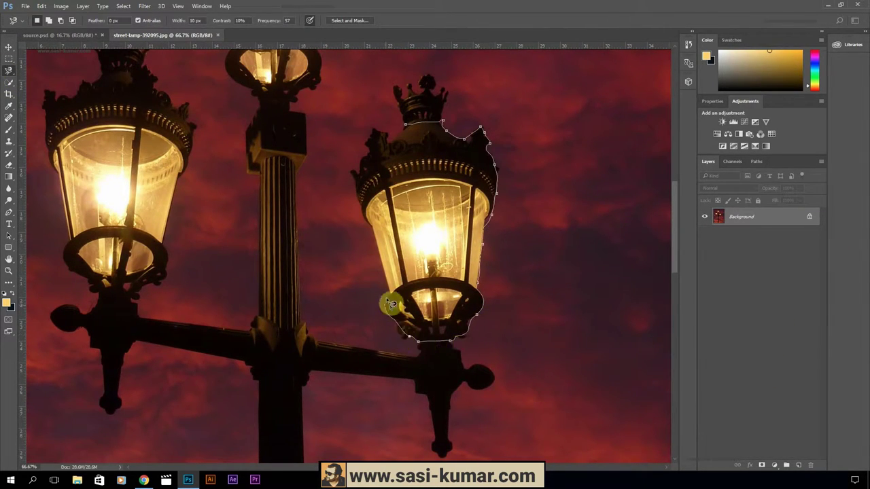
key("ctrl+c")
left_click(68, 35)
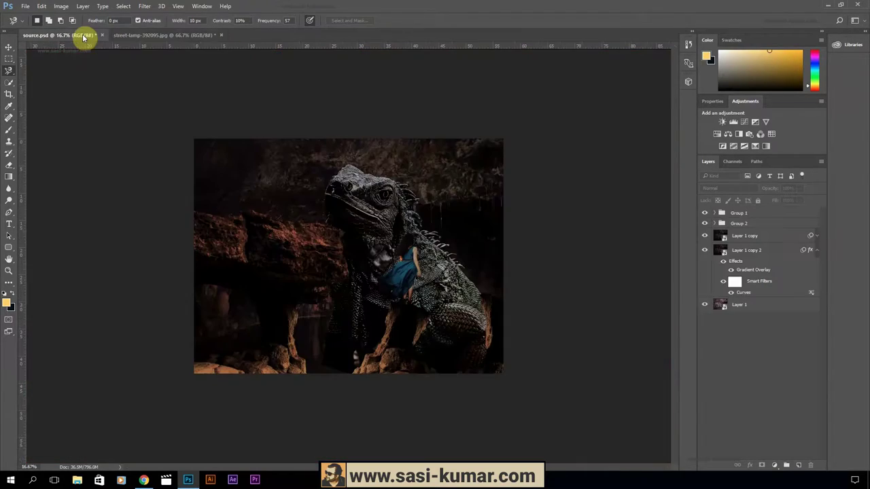
key("ctrl+v")
left_click(8, 47)
left_click_drag(349, 263, 421, 252)
scroll(364, 172, "up", 3)
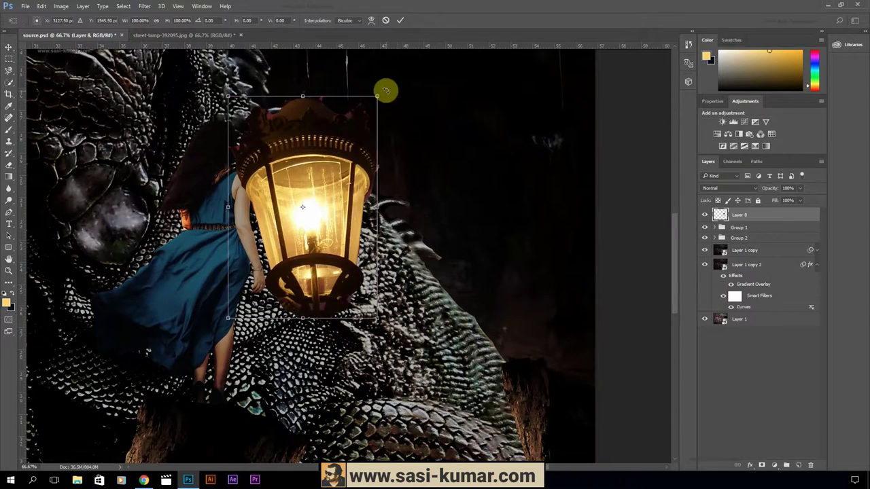
Convert the lantern to a smart object, move it into Group 1, and shrink it to about 22%.
right_click(806, 217)
left_click(695, 167)
left_click_drag(743, 215, 738, 231)
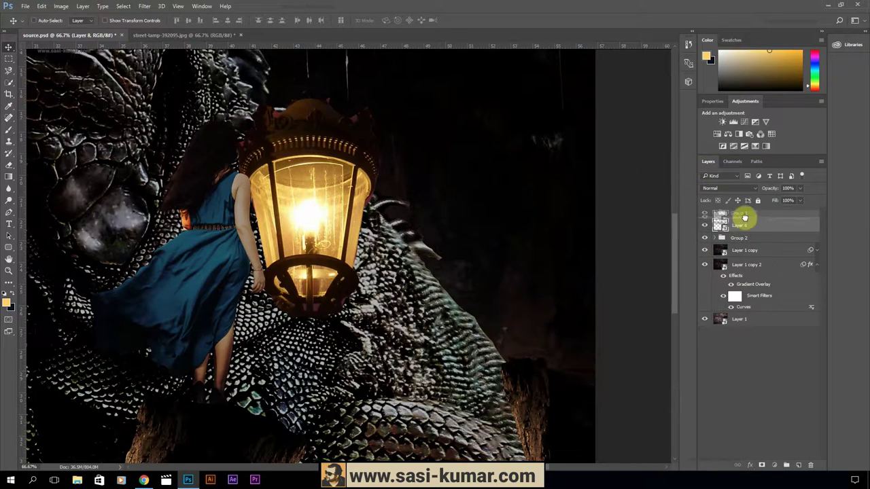
left_click_drag(323, 208, 278, 208)
key("ctrl+t")
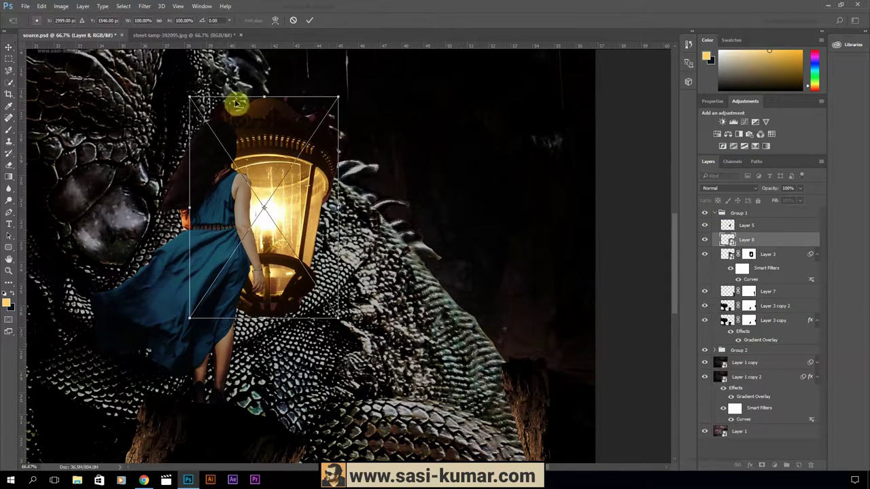
mouse_move(190, 97)
left_mouse_down()
mouse_move(287, 189)
mouse_move(286, 141)
left_mouse_up()
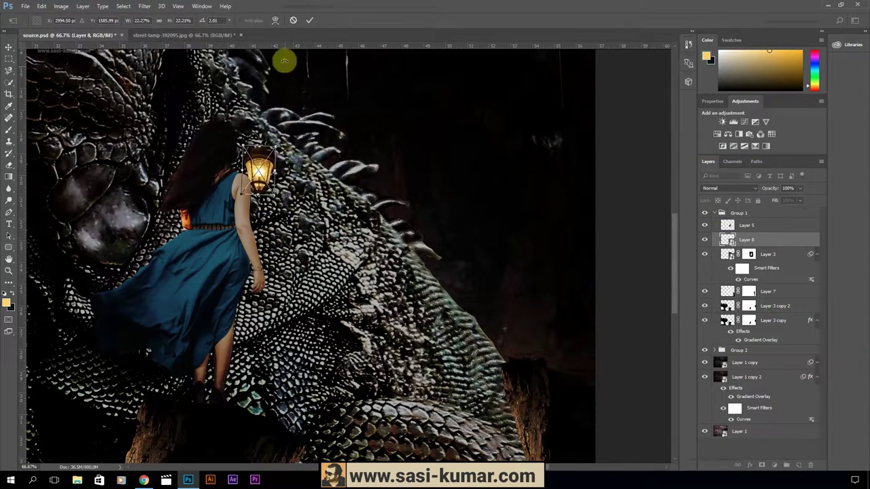
key("Return")
scroll(298, 173, "up", 3)
Copy the woman's arm to a new layer and rotate it upward toward the lantern.
key("l")
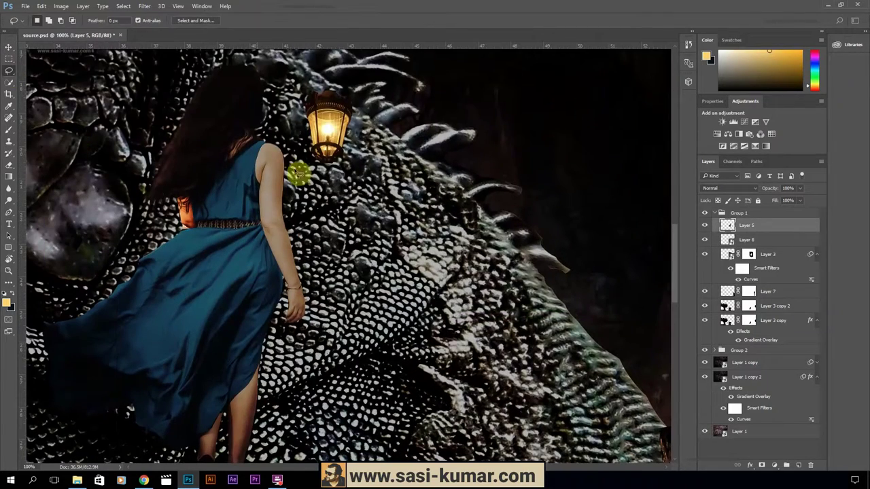
key("ctrl+j")
key("ctrl+t")
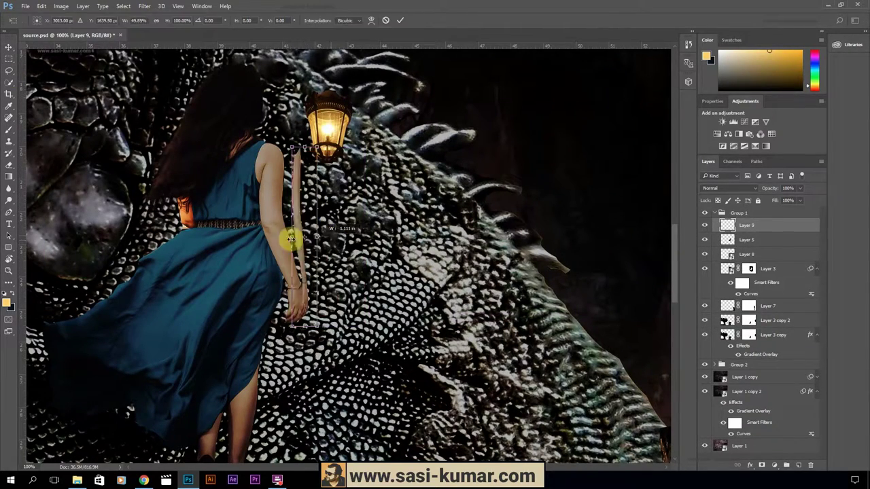
mouse_move(291, 233)
left_mouse_down()
mouse_move(87, 249)
mouse_move(299, 100)
mouse_move(252, 188)
left_mouse_up()
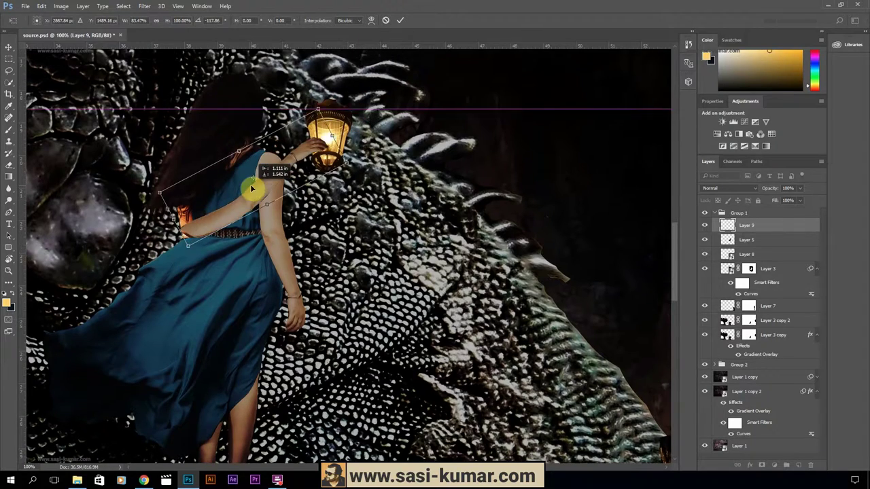
left_click(400, 19)
Hang the lantern from the raised hand, then move lantern and arm together.
key("ctrl+bracketleft")
key("ctrl+bracketleft")
left_click(343, 126)
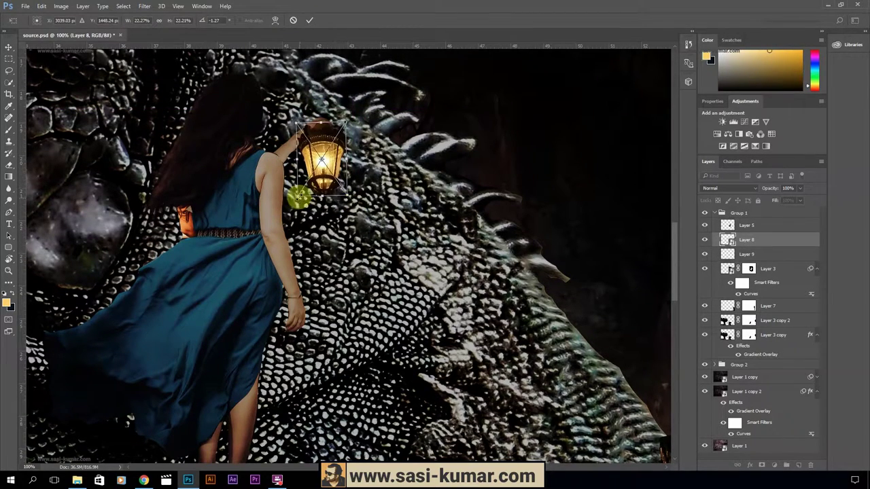
left_click_drag(343, 126, 336, 136)
left_click(704, 253)
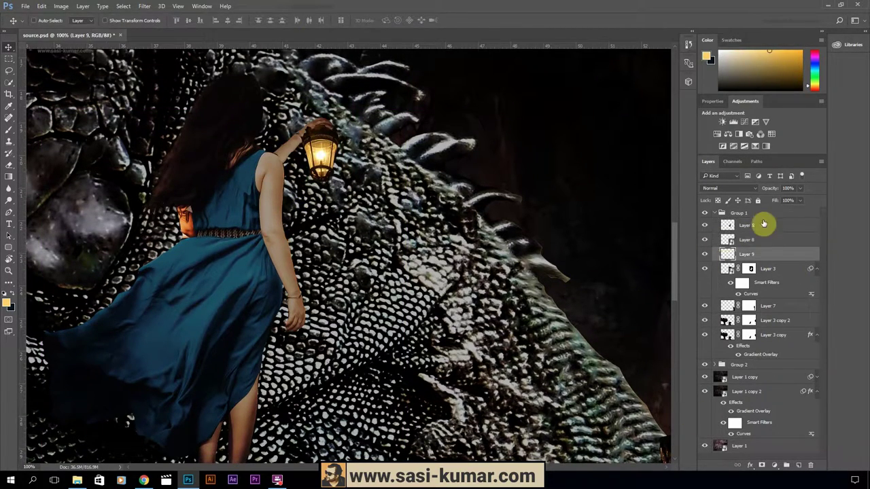
left_click(747, 256, "shift")
left_click_drag(319, 153, 324, 199)
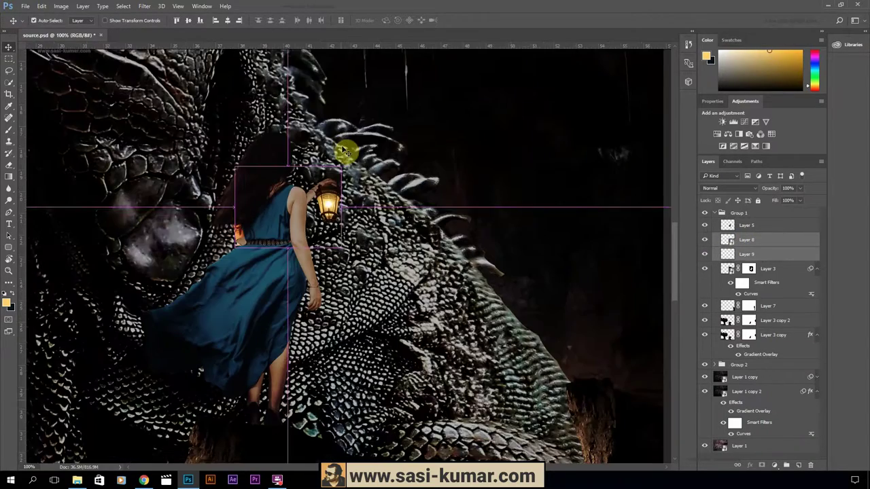
key("ctrl+minus")
Tilt the lantern slightly so it hangs naturally from the hand.
left_click(326, 207, "ctrl")
key("ctrl+t")
left_click_drag(342, 227, 340, 231)
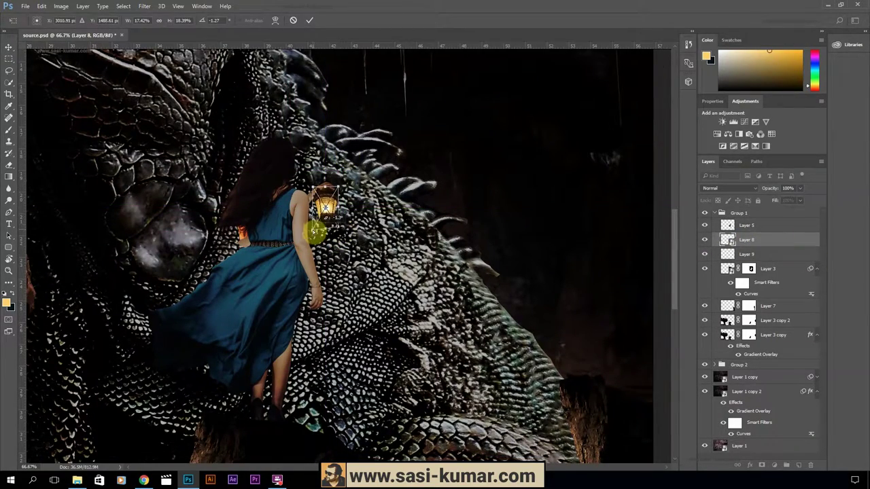
key("ctrl+plus")
key("ctrl+plus")
key("ctrl+plus")
key("Return")
key("ctrl+0")
Mask the arm layer and apply a Curves adjustment to lantern Layer 8.
key("alt+[")
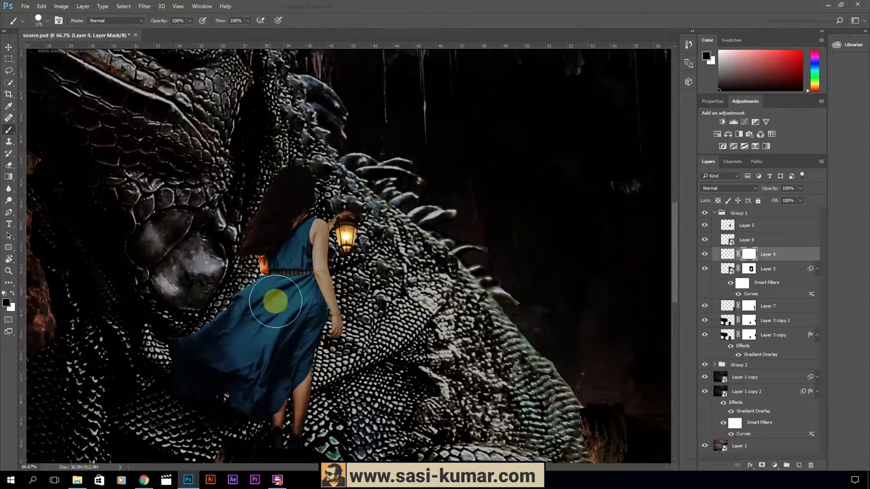
key("ctrl+minus")
key("ctrl+m")
key("Return")
key("ctrl+m")
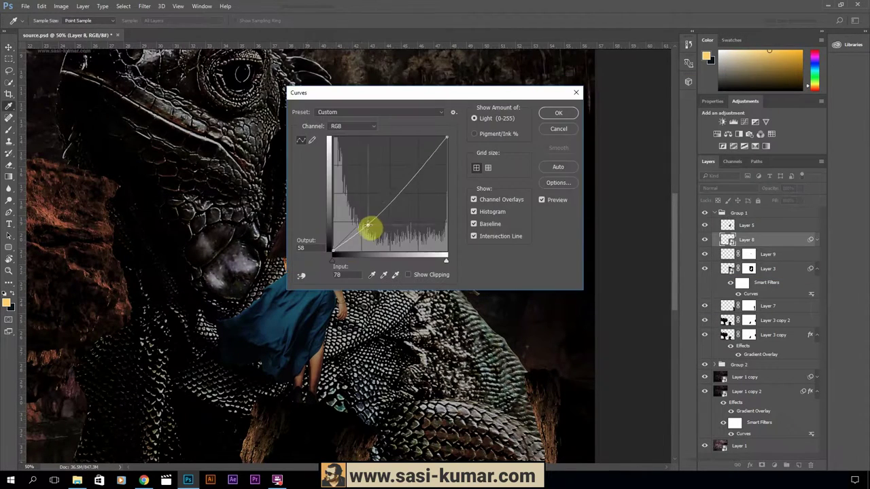
key("Return")
Move Layer 3 directly below Layer 5 and add a layer mask to Layer 5.
key("v")
left_click(746, 225)
left_click(704, 225)
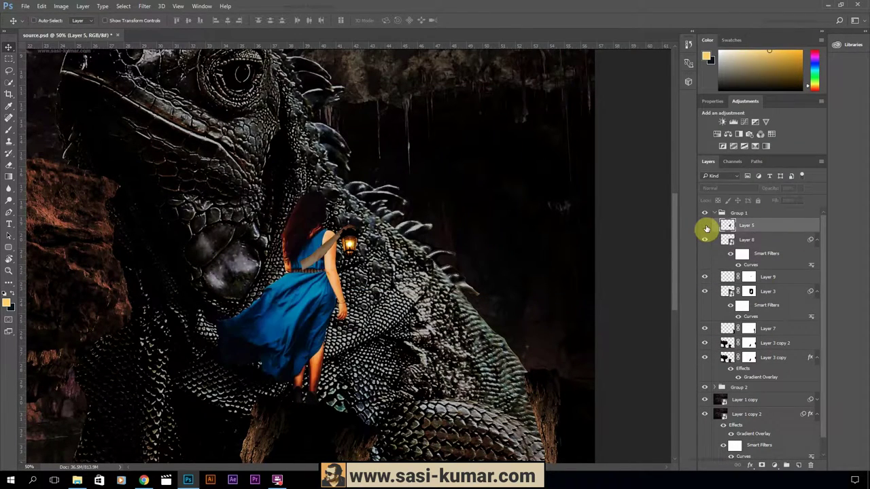
left_click_drag(778, 291, 705, 229)
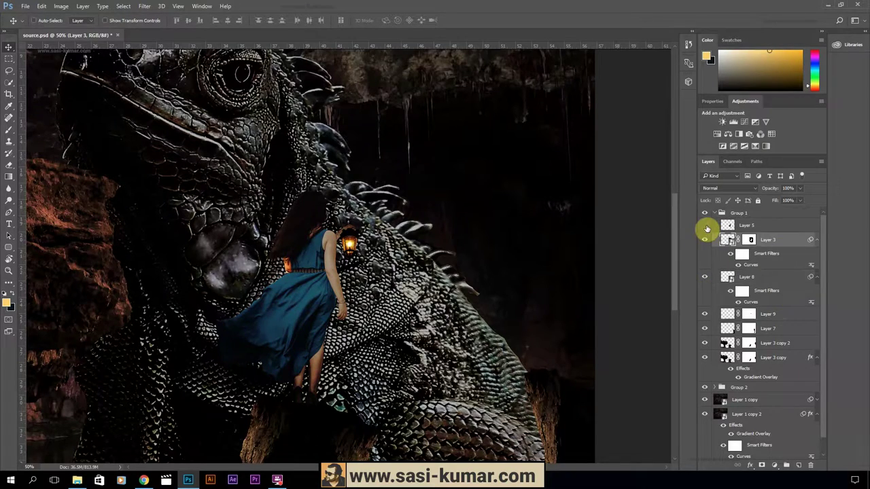
left_click(746, 225)
left_click(761, 465)
Set up a brush at 27% opacity for painting Layer 5's mask.
key("ctrl+1")
key("b")
right_click(449, 167)
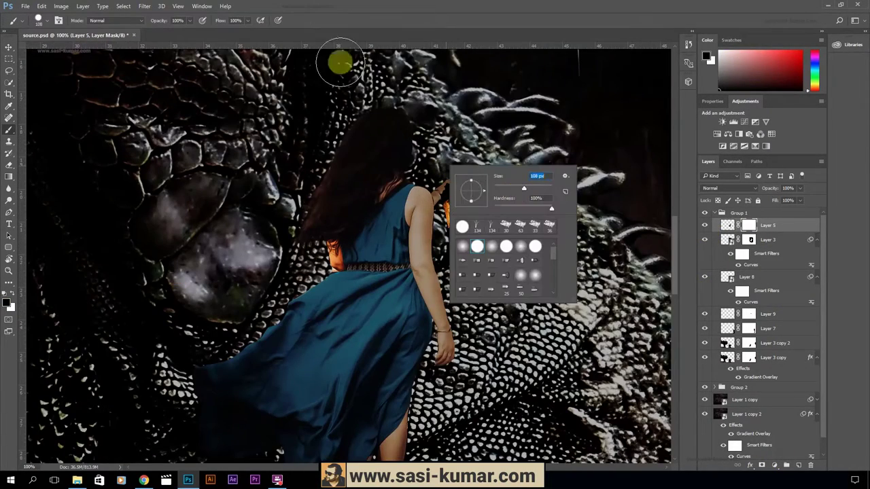
key("2")
key("7")
key("ctrl+minus")
key("ctrl+minus")
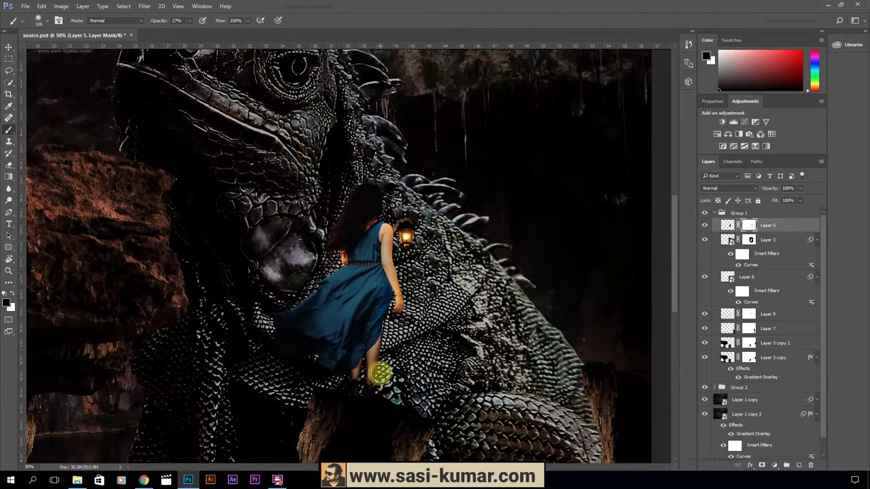
Revise the lantern's Curves adjustment.
double_click(781, 266)
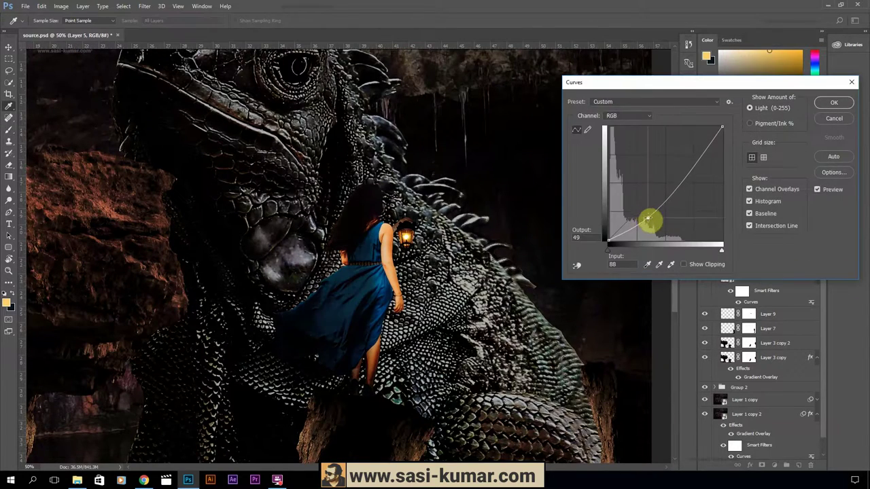
left_click(828, 101)
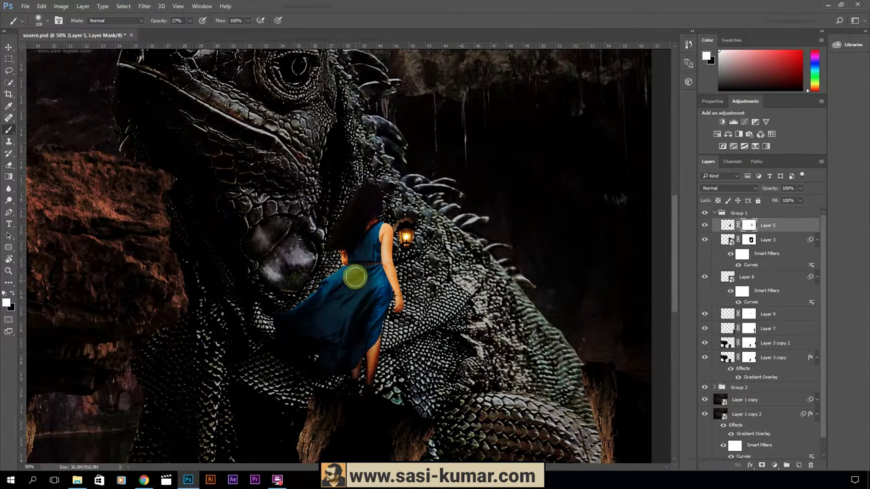
key("ctrl+minus")
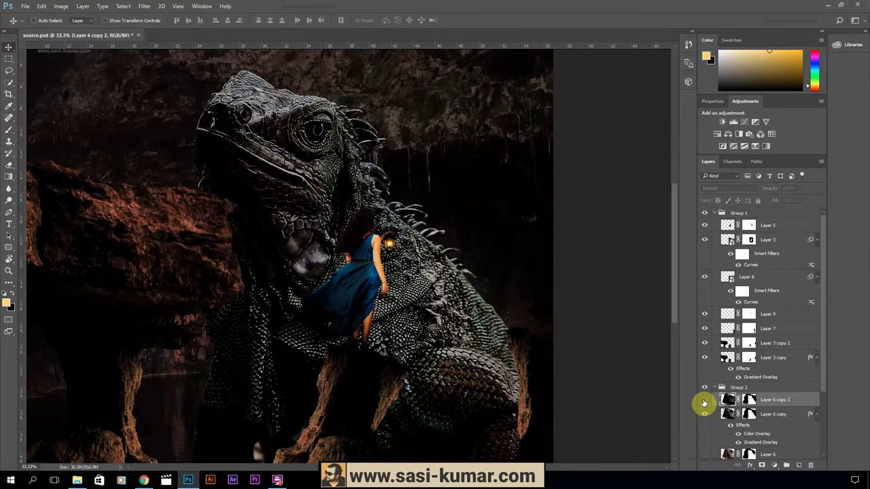
Paint light onto the iguana's head, neck and body on Layer 6 copy 2's mask.
left_click(749, 400)
left_click_drag(400, 235, 446, 287)
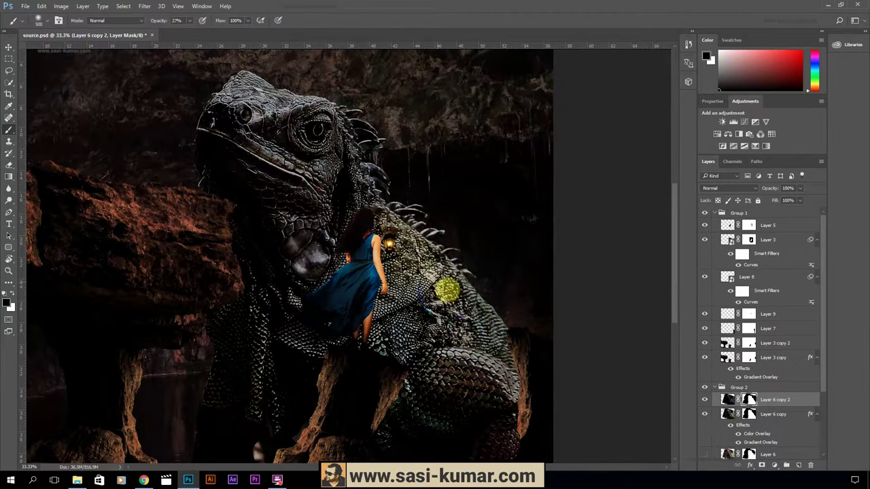
key("bracketright")
key("bracketright")
key("bracketright")
mouse_move(355, 287)
left_mouse_down()
mouse_move(349, 291)
mouse_move(382, 343)
left_mouse_up()
Darken Layer 6 copy 2's pixels with a lowered Curves adjustment.
left_click(727, 400)
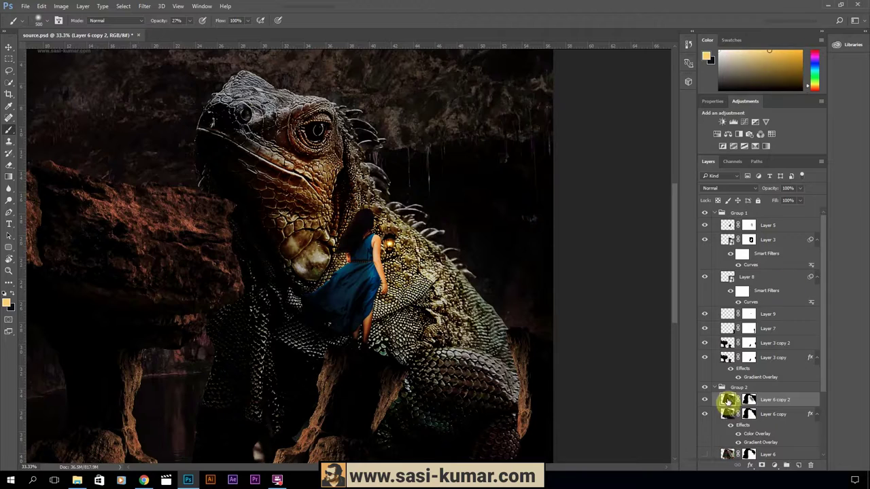
key("ctrl+m")
left_click_drag(651, 225, 664, 233)
left_click(826, 100)
key("ctrl+minus")
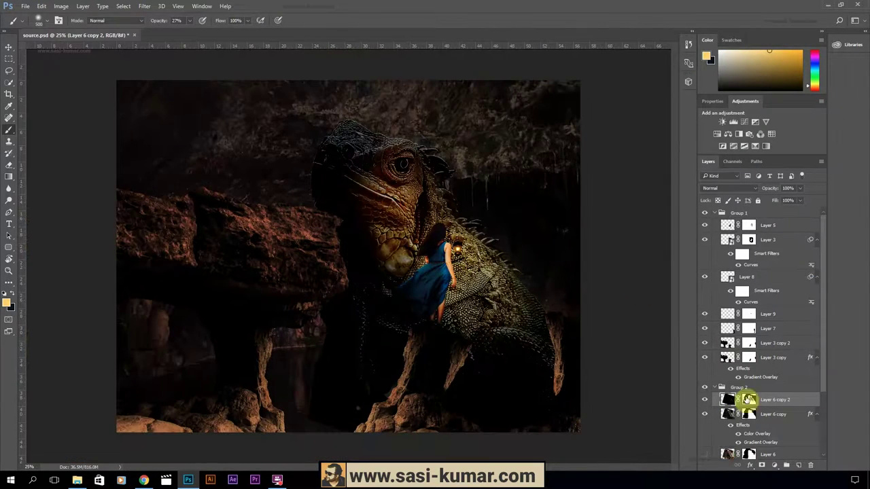
Brighten the iguana's neck and head further on the Layer 6 copy 2 mask.
left_click(749, 400)
mouse_move(364, 227)
left_mouse_down()
mouse_move(345, 156)
mouse_move(389, 129)
mouse_move(405, 233)
left_mouse_up()
key("v")
key("b")
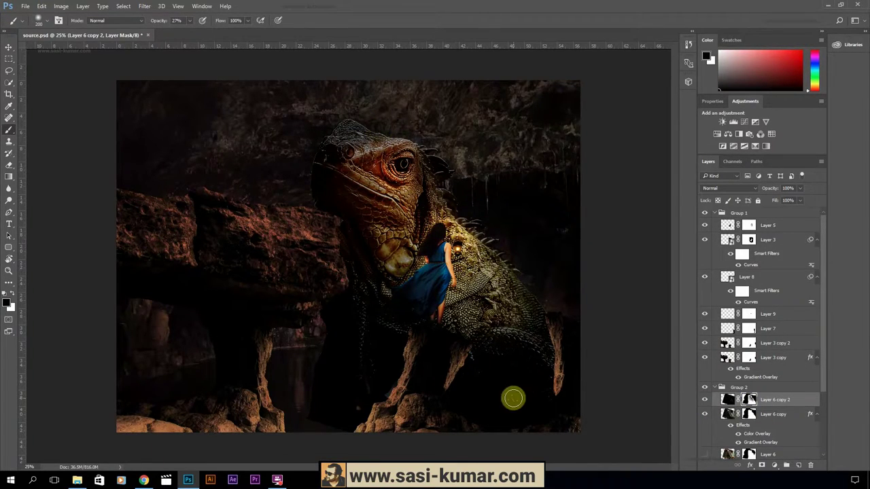
key("ctrl+plus")
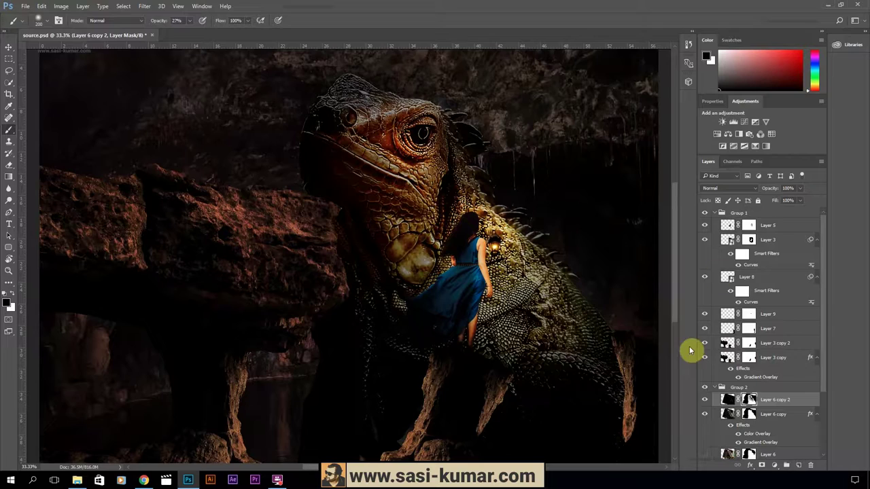
Review Layer 9's Curves, then target Layer 3 copy 2's mask with default black/white colours.
left_click(747, 314)
double_click(754, 302)
left_click(823, 107)
key("ctrl+minus")
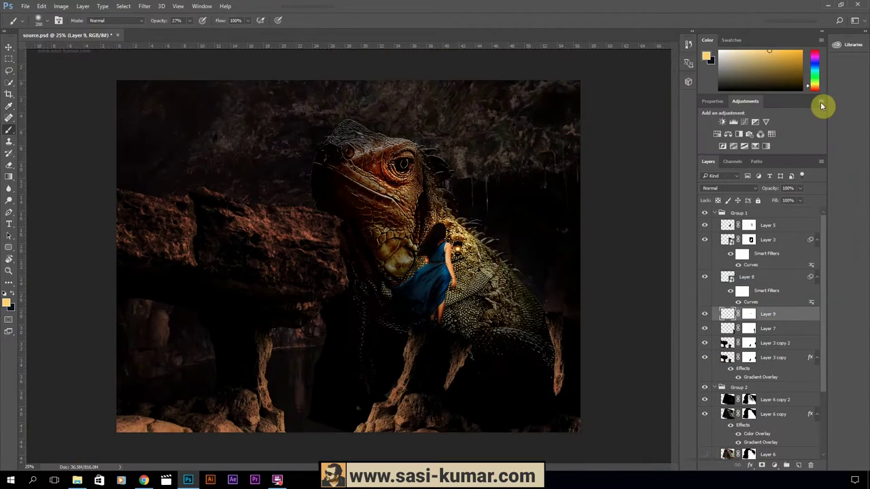
left_click(749, 343)
key("d")
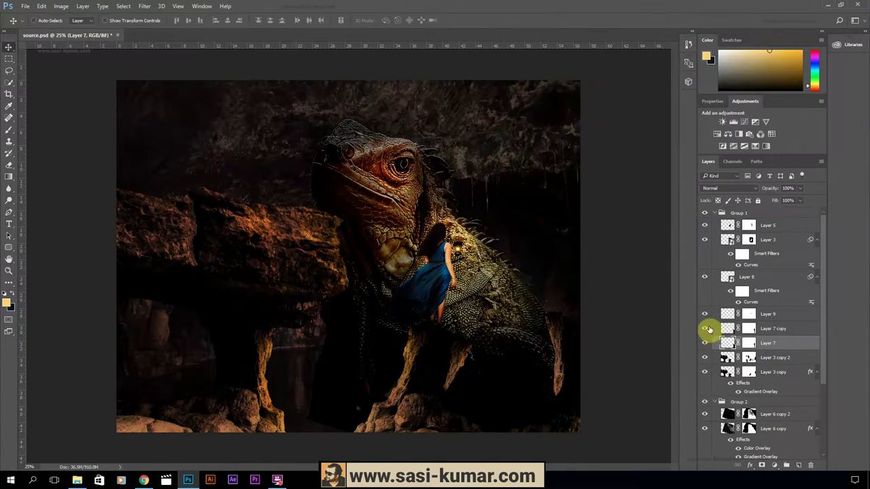
Add a layer mask to Layer 7 copy and ready a black/white brush.
left_click(748, 328)
left_click(761, 465)
key("b")
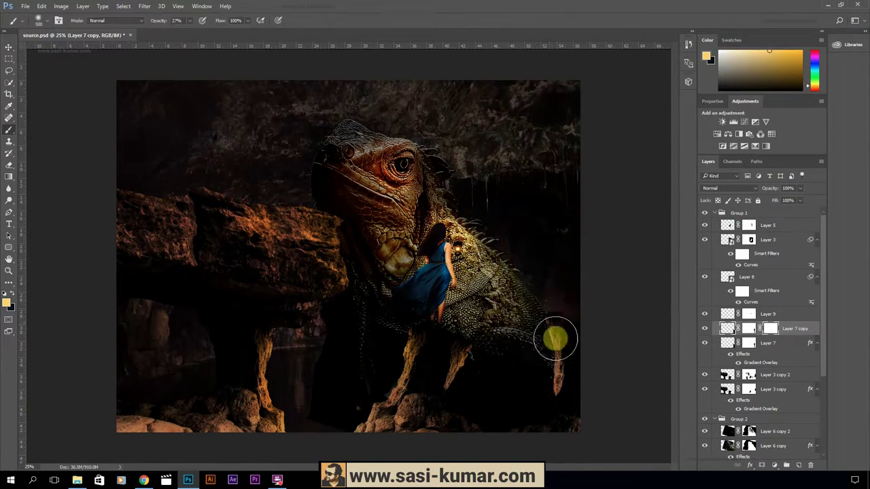
key("d")
key("ctrl+minus")
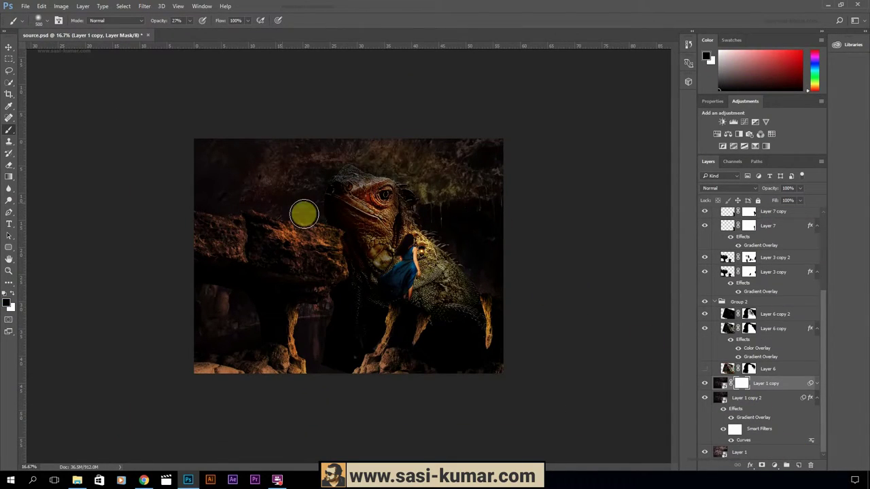
Paint out the glow along the iguana's back and compare with upper layers hidden.
left_click_drag(329, 348, 445, 253)
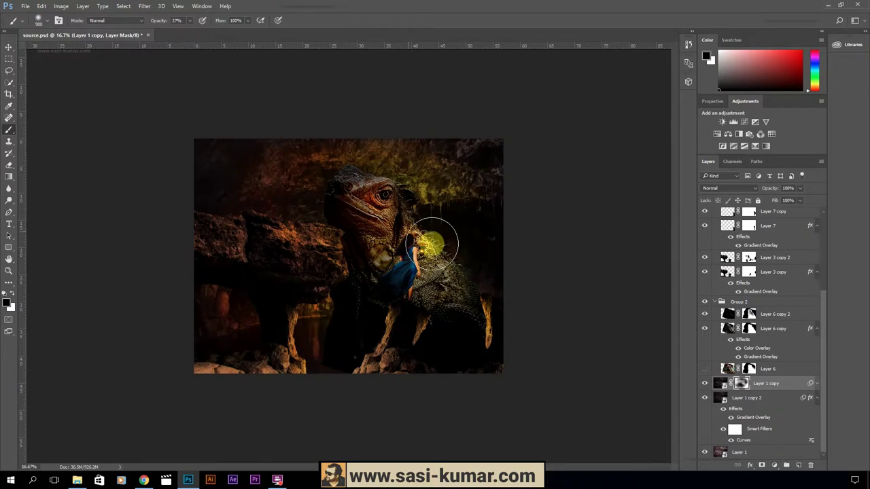
left_click(704, 212)
left_click(727, 368)
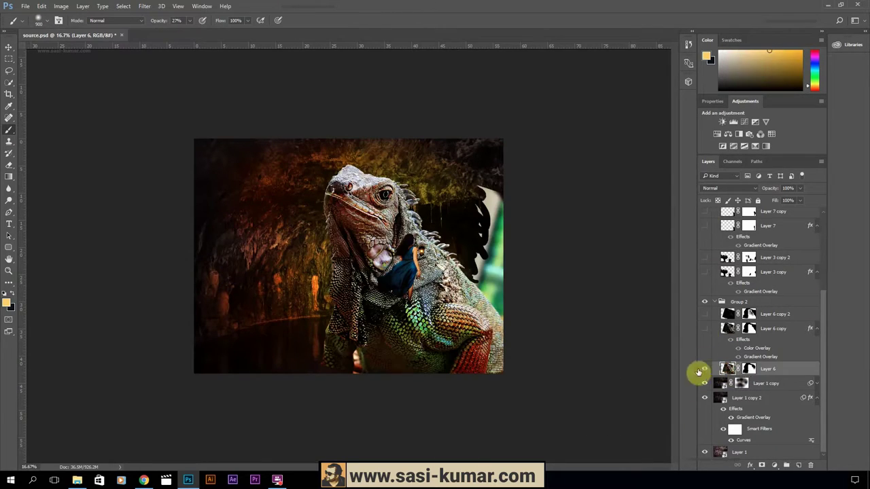
left_click(704, 328)
Duplicate Layer 6 copy as a black iguana silhouette shifted left beneath the original.
left_click(743, 328)
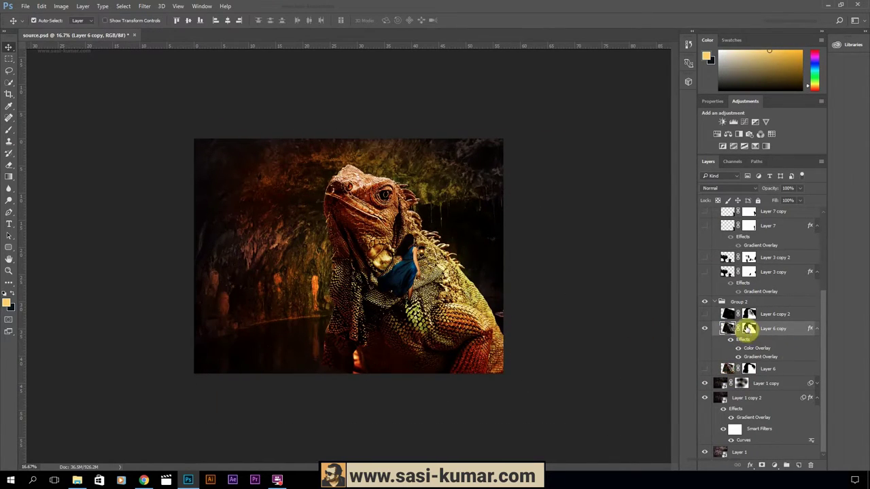
key("ctrl+j")
key("v")
key("alt+BackSpace")
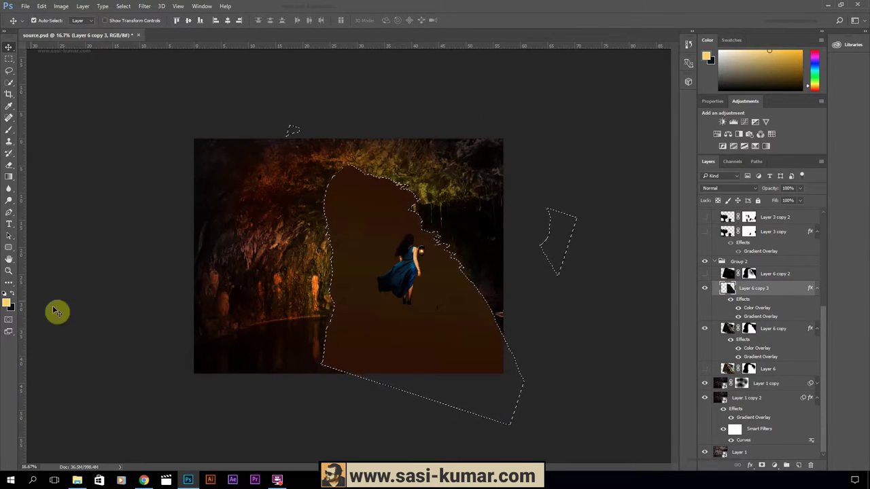
left_click(10, 299)
left_click_drag(433, 228, 240, 227)
key("ctrl+bracketleft")
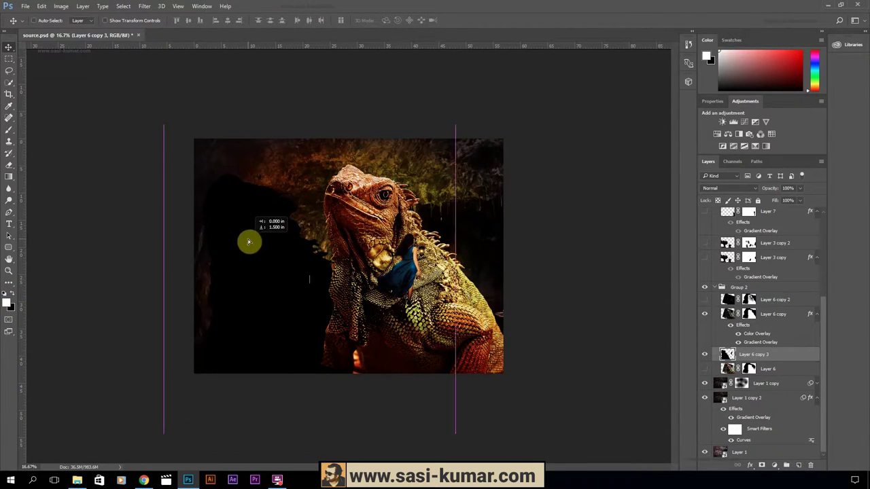
Gaussian-blur the silhouette, position it on the left cave wall, and mask it.
key("ctrl+alt+f")
left_click(485, 127)
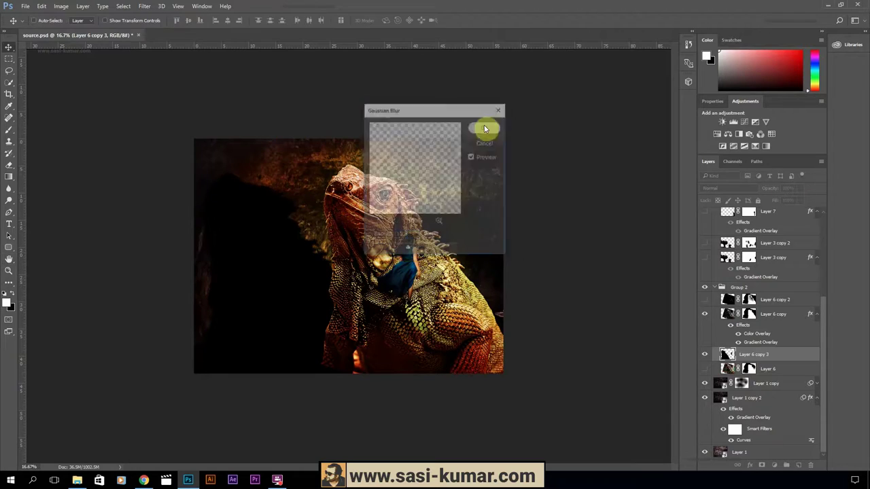
scroll(762, 306, "up", 5)
left_click_drag(713, 414, 713, 265)
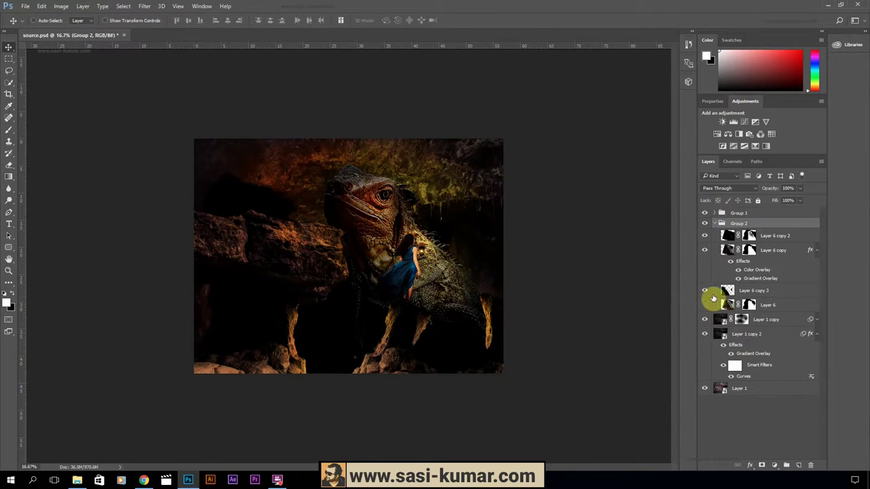
left_click_drag(242, 202, 269, 206)
left_click(774, 464)
key("b")
key("x")
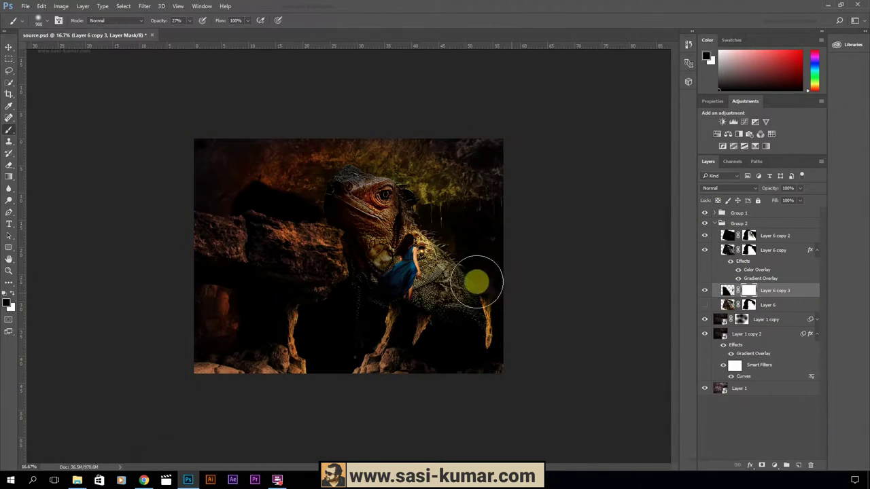
key("ctrl+plus")
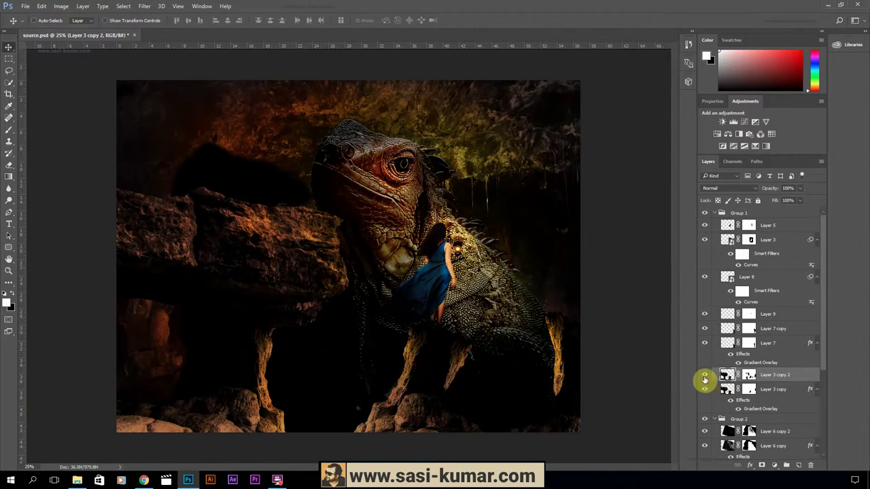
Darken Layer 3 copy 3 with a lowered Curves adjustment.
left_click(725, 374)
key("ctrl+m")
mouse_move(650, 200)
left_mouse_down()
mouse_move(650, 221)
mouse_move(662, 228)
left_mouse_up()
left_click(833, 102)
key("ctrl+u")
key("Escape")
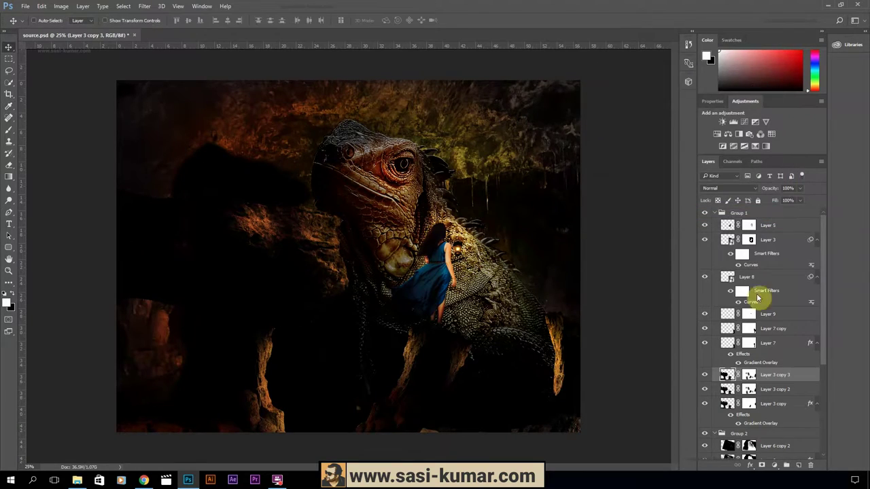
Give Layer 3 copy 3 a black mask and paint white to darken the bottom rocks.
left_click(748, 374)
key("ctrl+i")
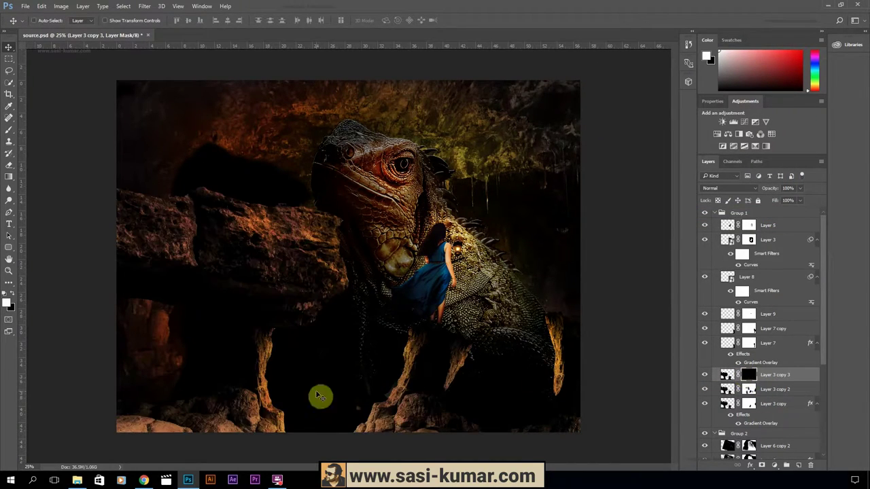
key("b")
left_click_drag(318, 396, 413, 414)
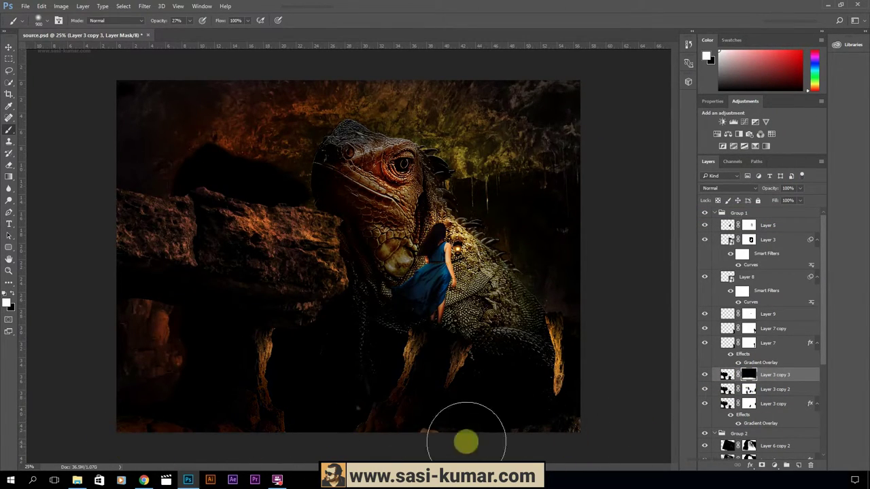
key("ctrl+minus")
key("ctrl+plus")
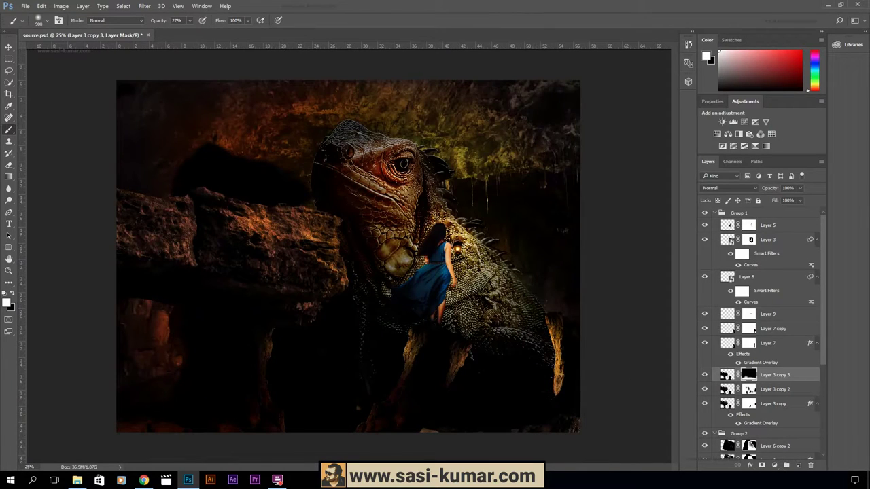
left_click(715, 213)
Group all layers as set-01 and duplicate the group.
left_click(747, 306, "shift")
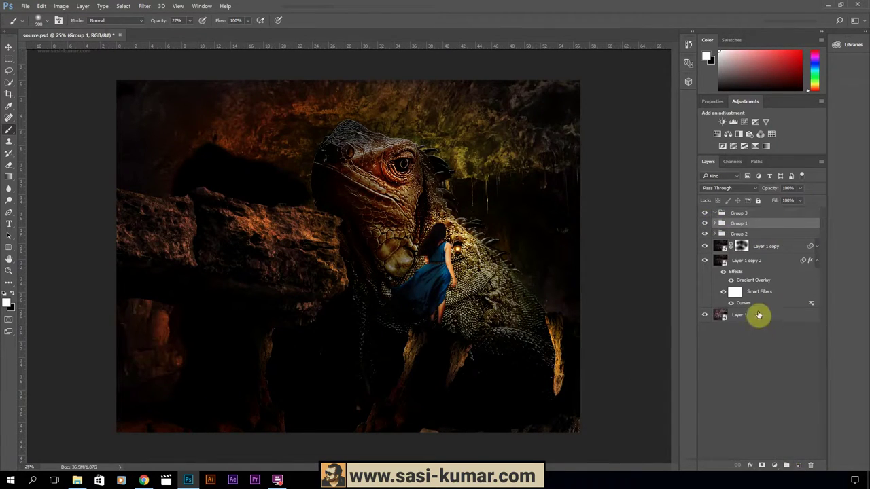
key("ctrl+g")
type("t-01")
key("Return")
right_click(754, 214)
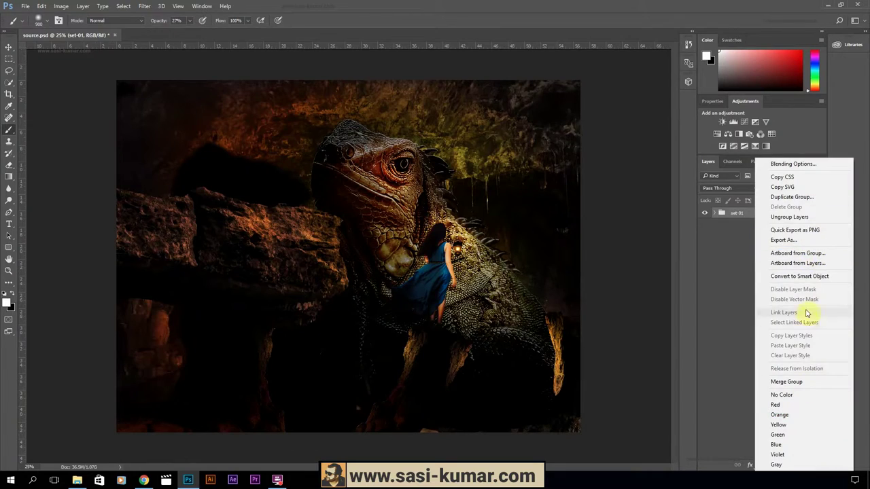
key("Escape")
key("ctrl+j")
key("ctrl+minus")
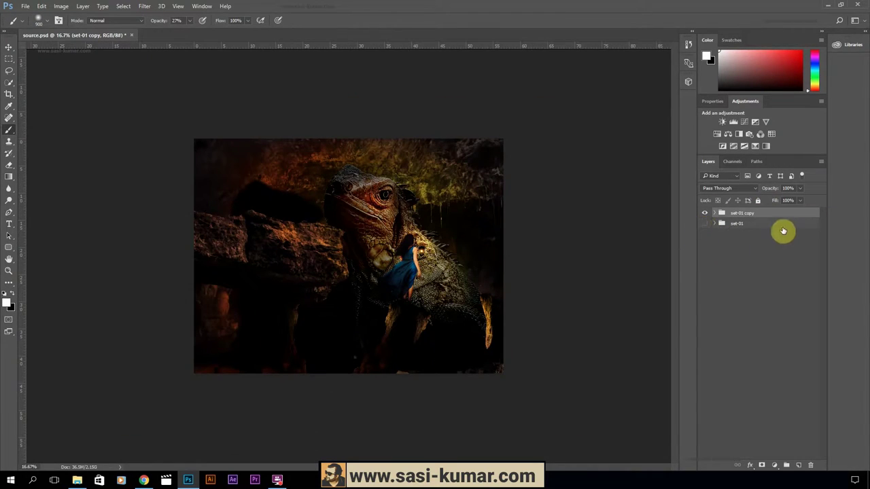
key("ctrl+plus")
Add a Photo Filter and a Hue/Saturation adjustment with saturation -42, lightness -24.
left_click(774, 465)
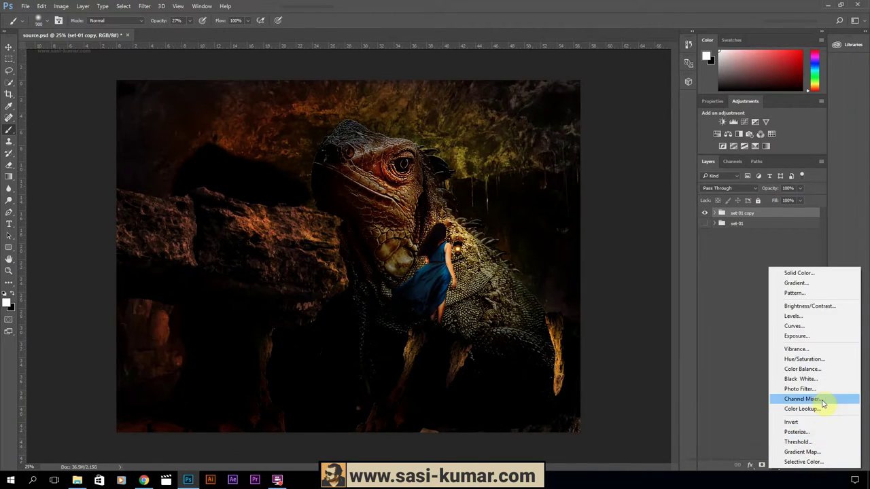
left_click(801, 388)
left_click(774, 465)
left_click(808, 361)
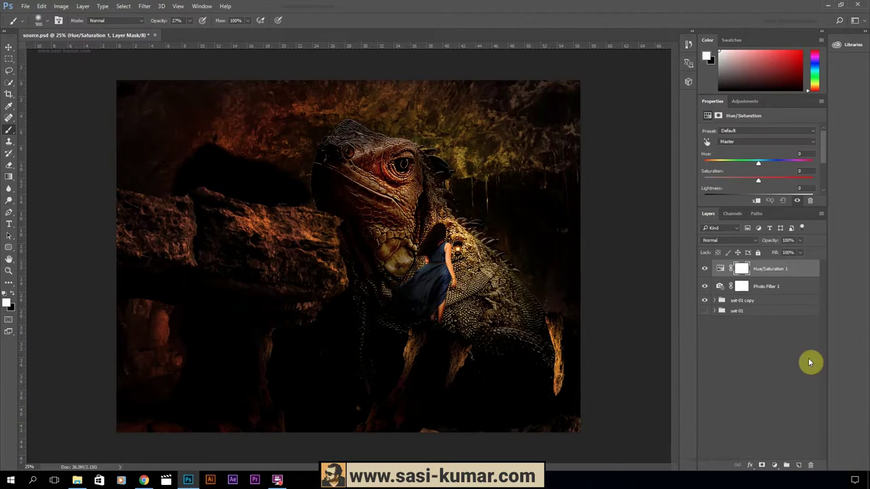
left_click_drag(758, 160, 745, 160)
left_click_drag(758, 141, 736, 145)
Paint the Hue/Saturation mask to restore colour on the iguana's head and body.
left_click(738, 271)
mouse_move(503, 260)
left_mouse_down()
mouse_move(453, 263)
mouse_move(388, 174)
mouse_move(357, 243)
mouse_move(435, 319)
mouse_move(257, 223)
left_mouse_up()
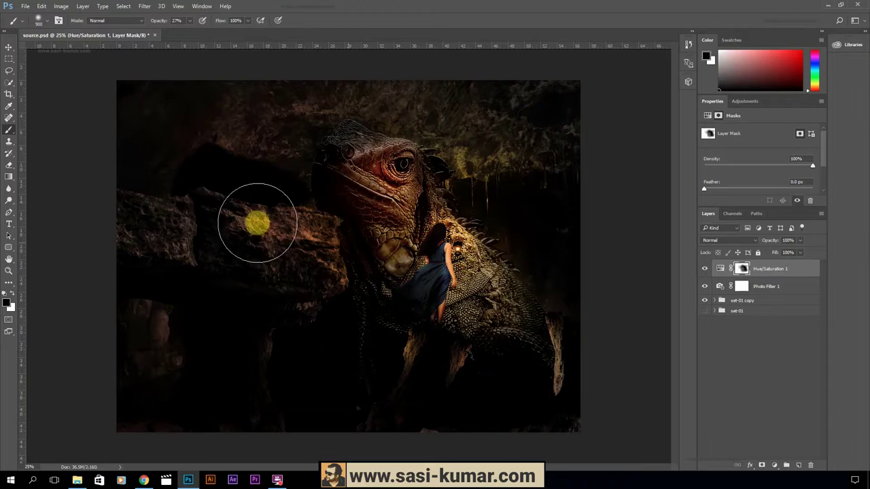
mouse_move(268, 142)
left_mouse_down()
mouse_move(388, 165)
mouse_move(286, 370)
left_mouse_up()
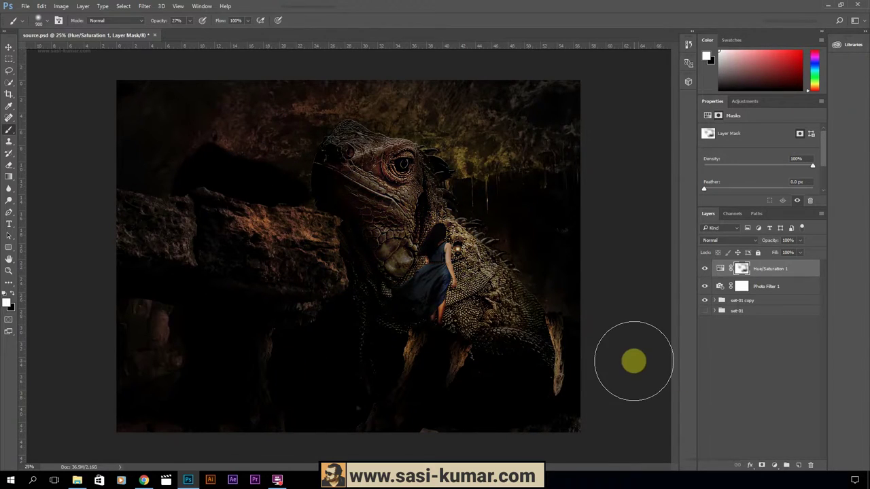
key("ctrl+minus")
Add Curves 1 with the Increase Contrast preset, top point at Output 203, blended Linear Dodge (Add).
left_click(774, 466)
left_click(794, 323)
mouse_move(782, 179)
left_mouse_down()
mouse_move(784, 189)
mouse_move(781, 165)
mouse_move(737, 230)
left_mouse_up()
left_click(747, 213)
left_click(776, 131)
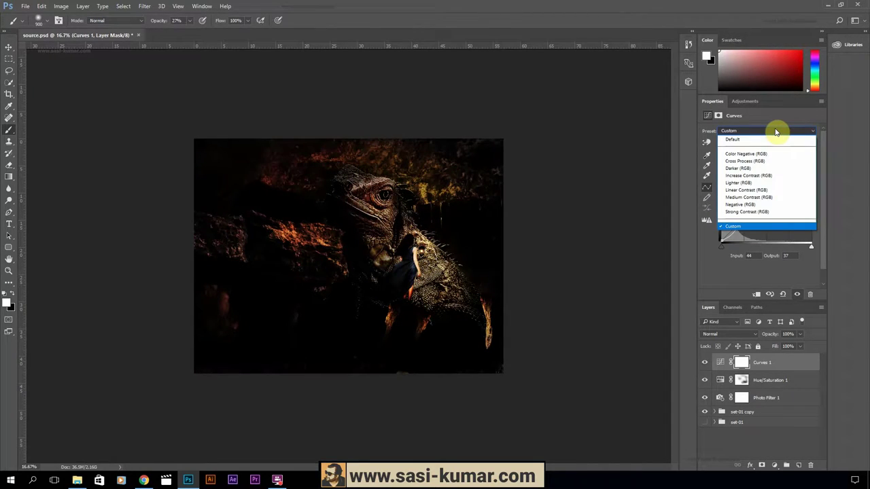
left_click(748, 175)
key("ctrl+plus")
left_click_drag(787, 161, 811, 169)
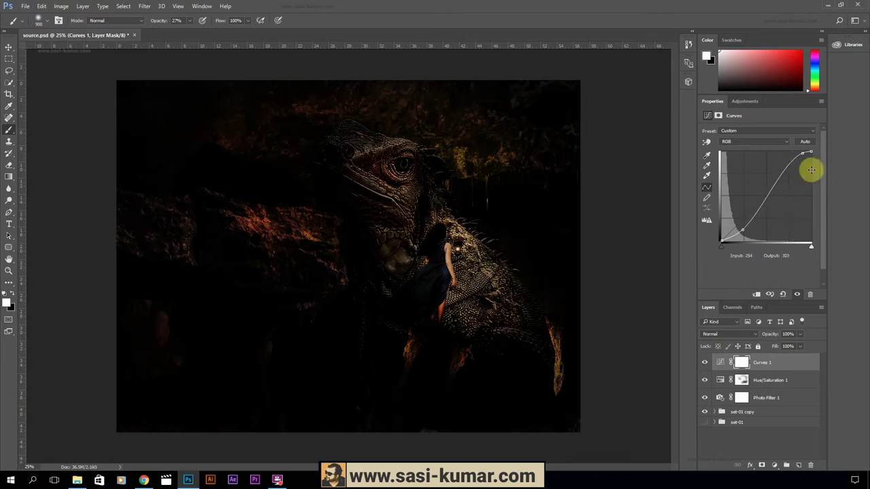
key("ctrl+minus")
key("alt+shift+a")
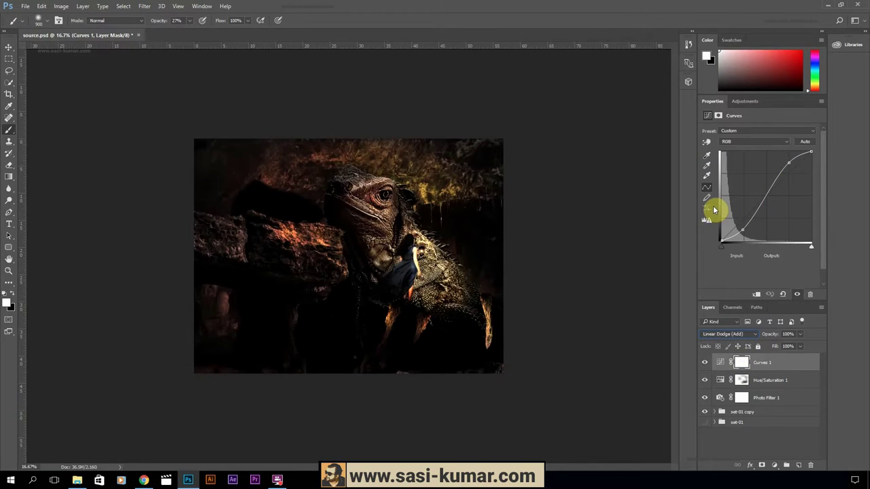
left_click(745, 444)
Create a light group above set-01 copy and choose an orange paint colour.
key("ctrl+plus")
left_click(742, 412)
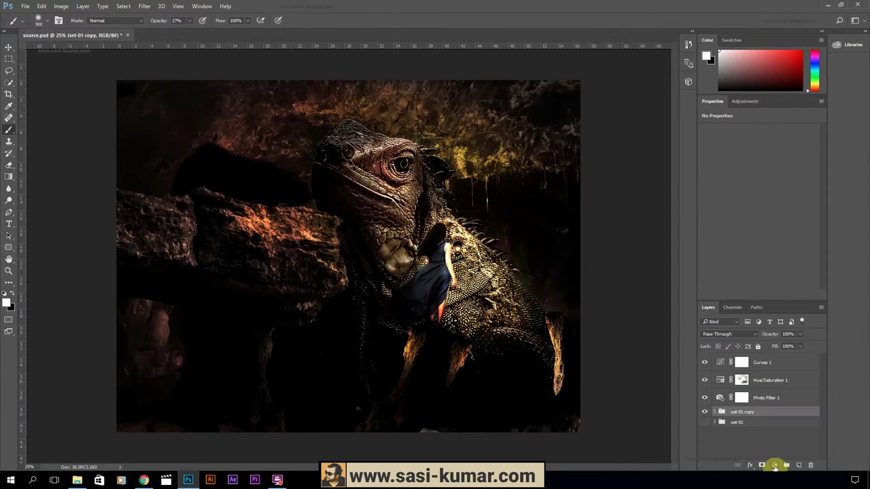
key("ctrl+shift+alt+n")
left_click(706, 57)
left_click_drag(652, 170, 653, 188)
left_click(728, 76)
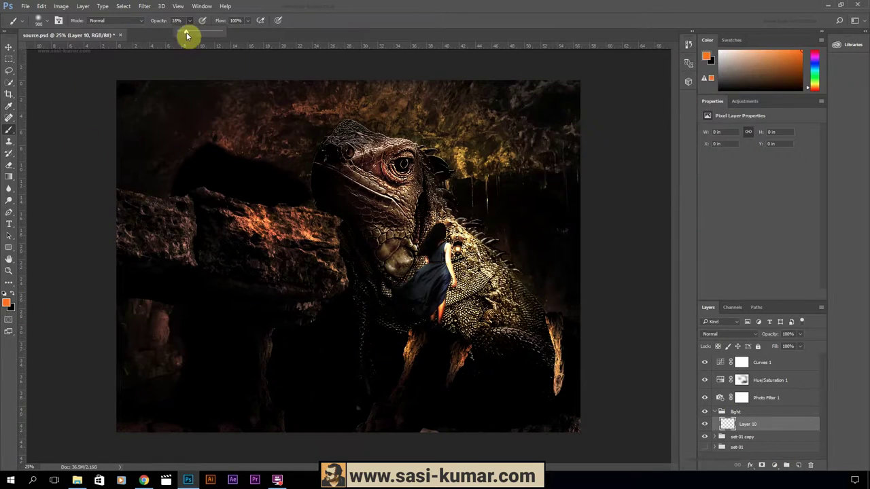
Paint a soft, wide orange glow over the woman and lantern at 5% brush opacity.
key("1")
key("8")
left_click(457, 252)
key("]")
key("]")
key("]")
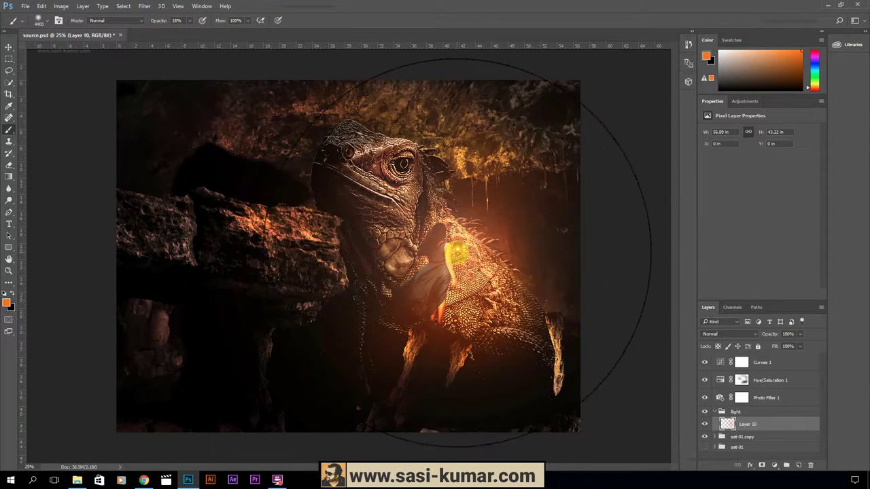
key("0")
key("5")
Switch to a pale yellow colour and add Layer 11 for yellow light.
left_click(707, 57)
left_click(730, 76)
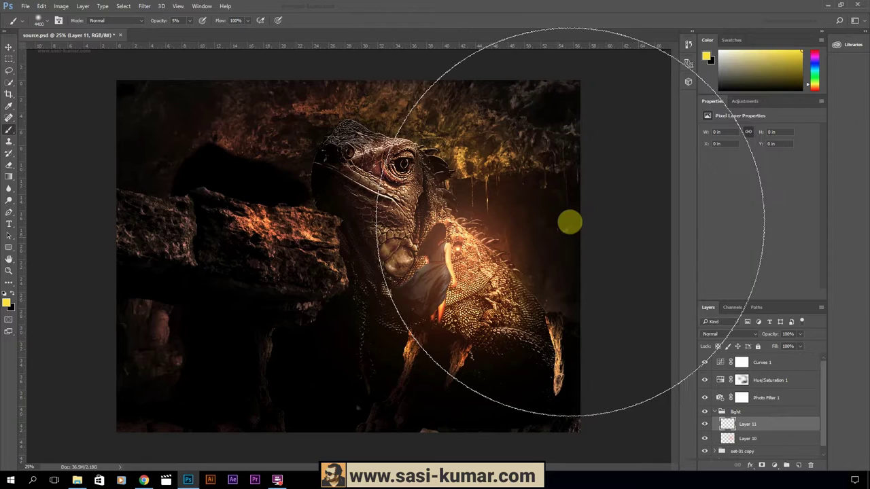
key("ctrl+shift+alt+n")
key("ctrl+minus")
Move the light group into Group 1 above Layer 3.
left_click(714, 406)
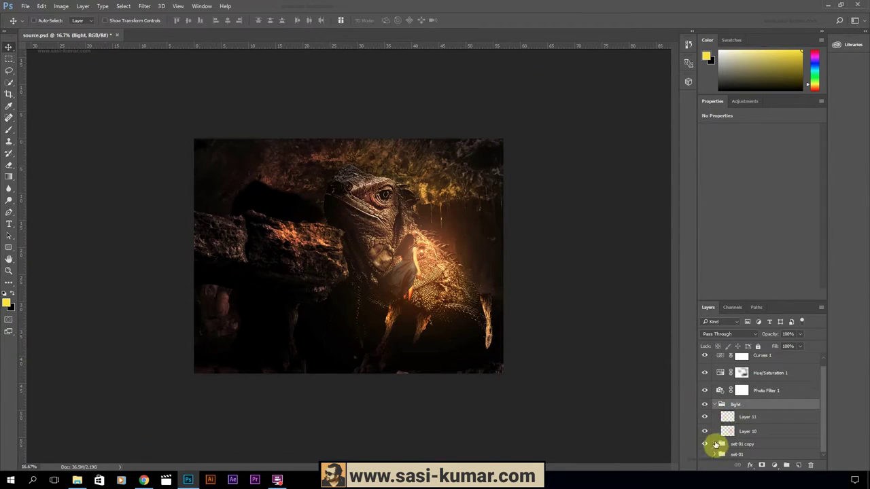
left_click(718, 423)
key("v")
left_click_drag(761, 301, 810, 149)
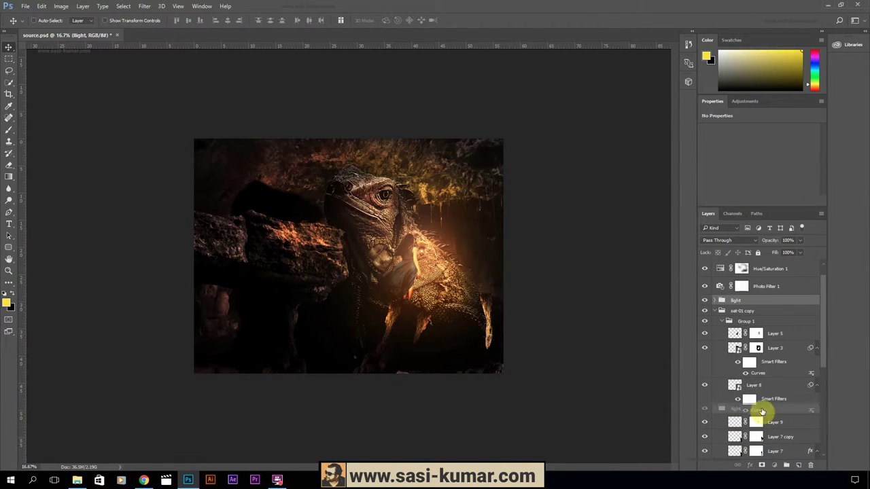
left_click_drag(761, 412, 786, 338)
right_click(786, 338)
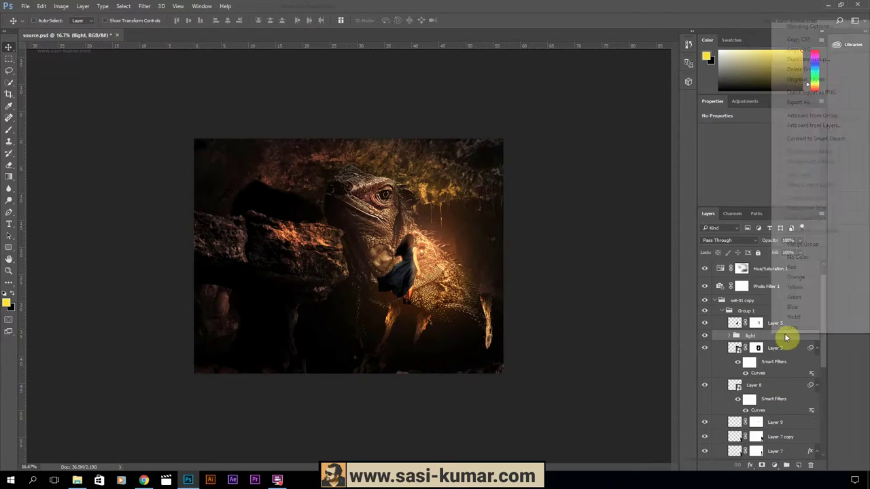
Create a light-02 group holding a new Layer 12.
left_click(718, 301)
key("ctrl+g")
key("b")
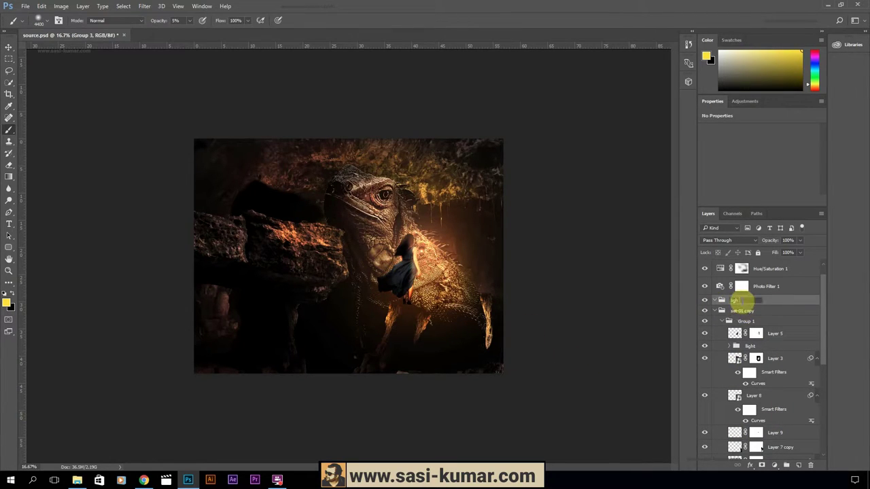
key("ctrl+plus")
key("g")
Draw a large yellow-to-transparent radial gradient across the scene on Layer 12.
left_click(787, 465)
left_click(47, 20)
left_click(510, 111)
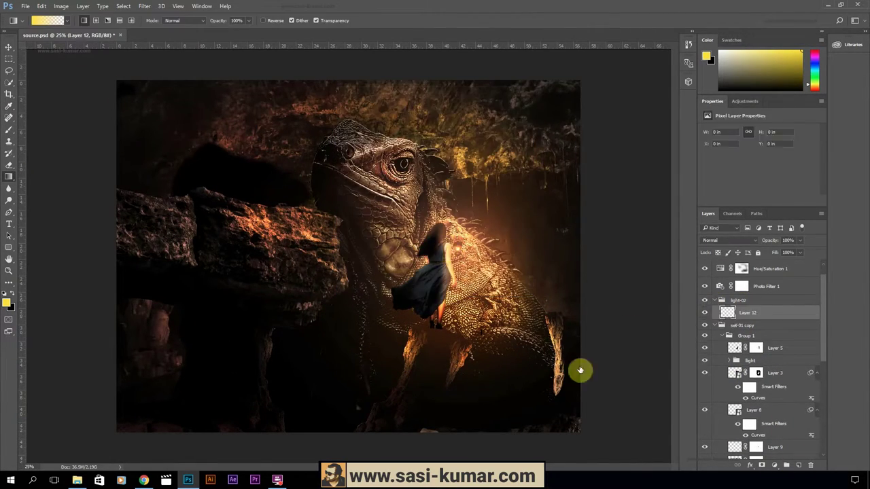
left_click(172, 21)
left_click(96, 21)
left_click_drag(456, 237, 170, 383)
Blend Layer 12 as Screen at 11% opacity.
left_click(748, 242)
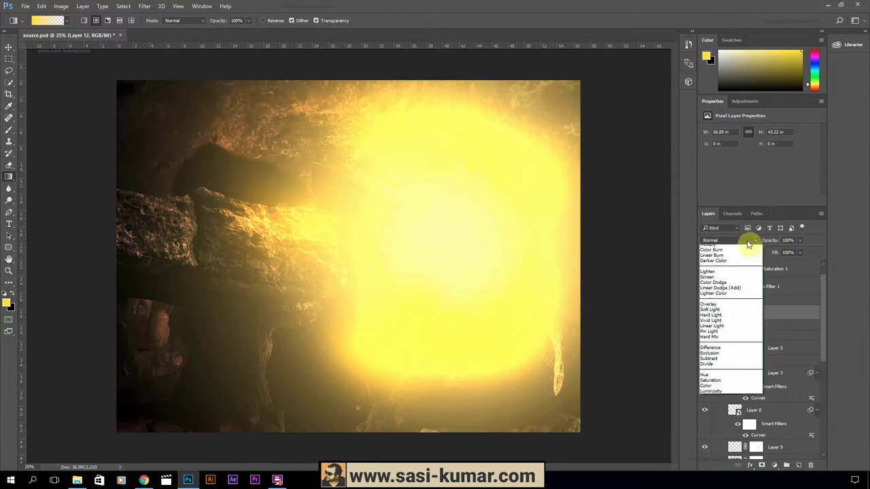
left_click(708, 304)
left_click_drag(800, 240, 762, 252)
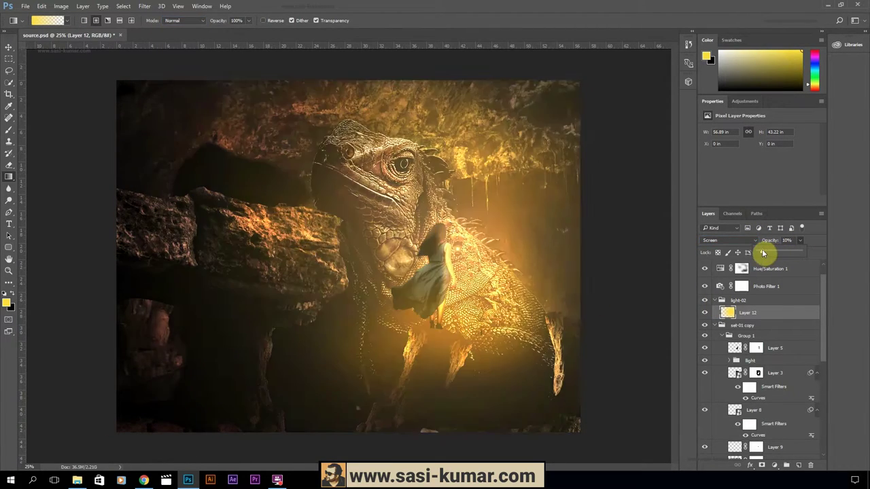
scroll(795, 383, "down", 2)
scroll(795, 385, "down", 2)
scroll(795, 385, "up", 3)
scroll(699, 297, "up", 3)
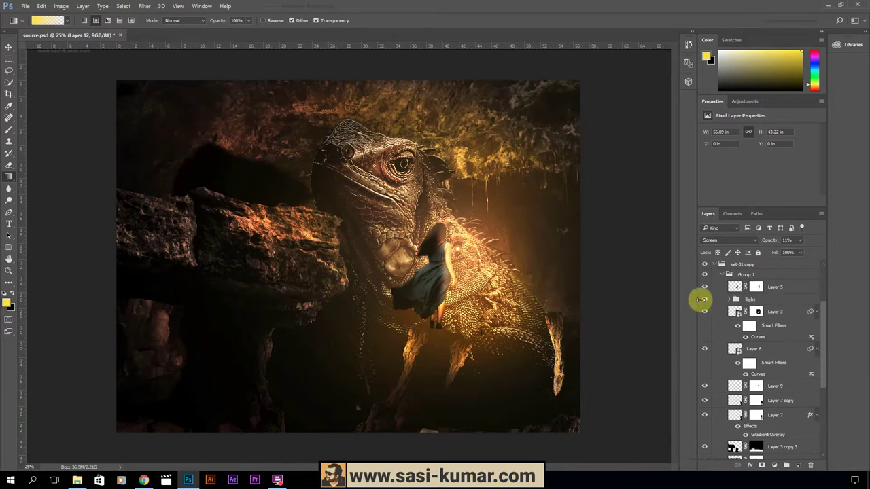
Adjust the light group's fill, settling at 86%.
left_click(704, 299)
left_click(750, 299)
left_click_drag(775, 265, 756, 265)
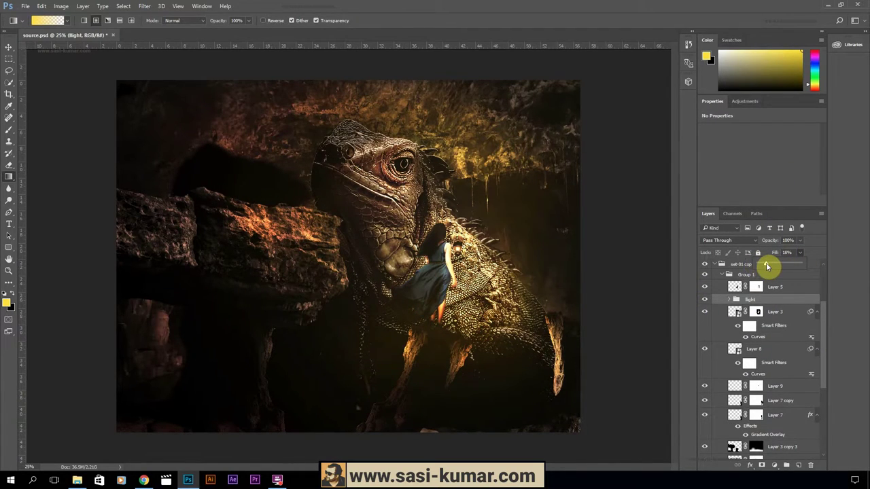
key("v")
key("ctrl+minus")
key("ctrl+plus")
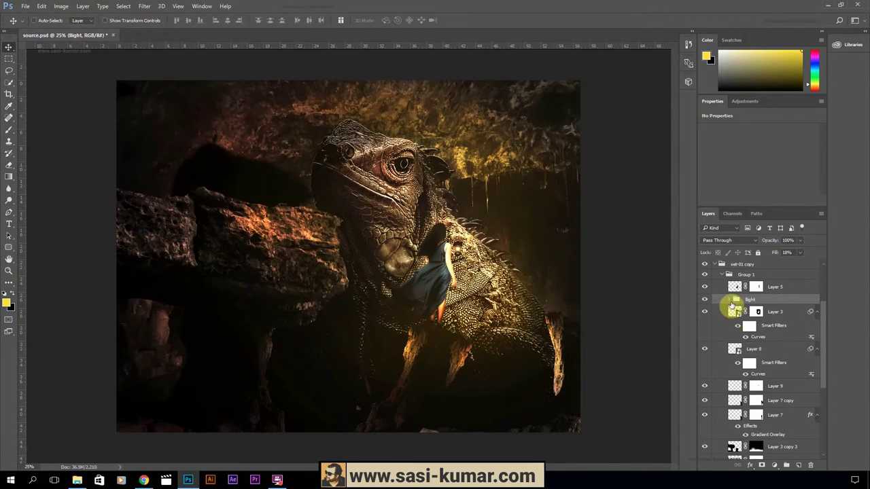
left_click(730, 299)
left_click_drag(802, 262, 815, 265)
Mask the light and light-02 groups, painting black at 91% over the lower iguana and foreground.
left_click(761, 465)
key("d")
key("b")
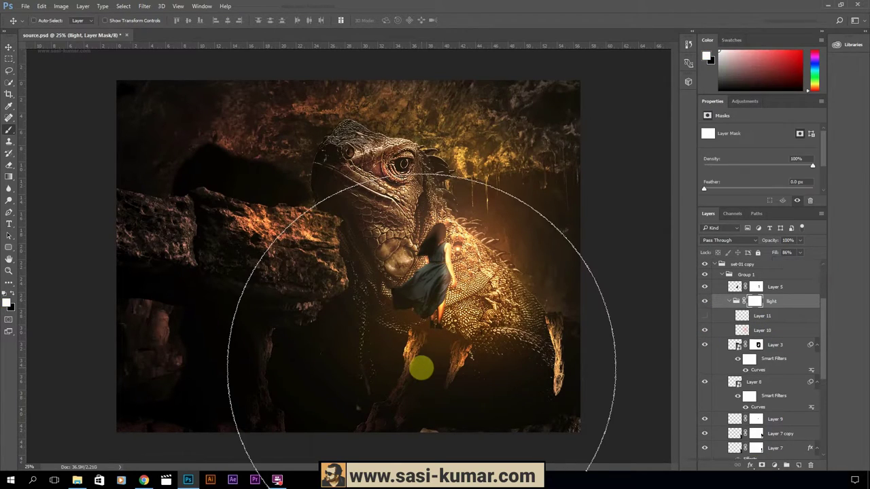
key("bracketleft")
key("bracketleft")
key("bracketleft")
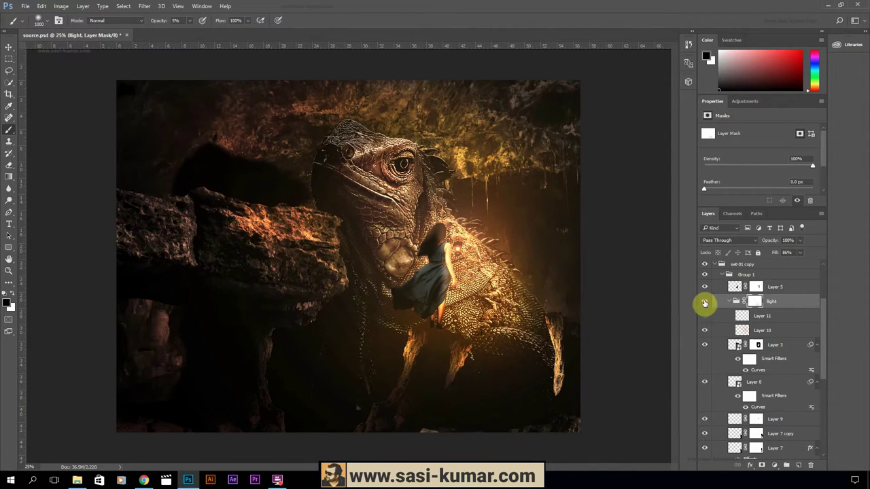
key("9")
key("1")
mouse_move(482, 343)
left_mouse_down()
mouse_move(433, 413)
mouse_move(476, 428)
left_mouse_up()
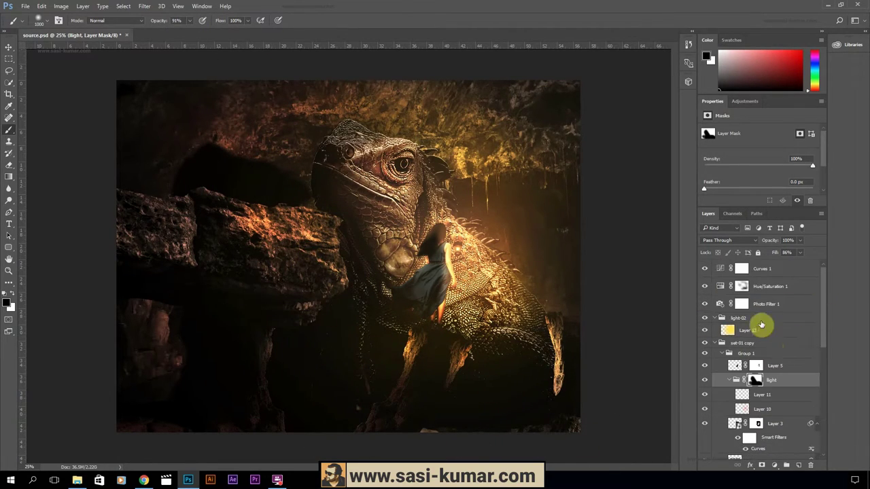
left_click(761, 326)
left_click_drag(346, 374, 520, 428)
Paint white at 27% on the mask to relight the iguana's neck.
key("x")
key("2")
key("7")
key("bracketleft")
key("bracketleft")
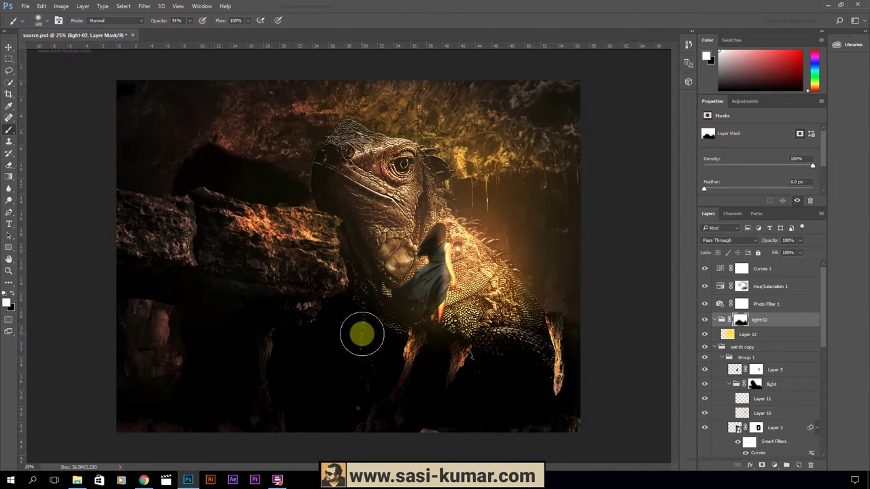
left_click_drag(359, 333, 361, 273)
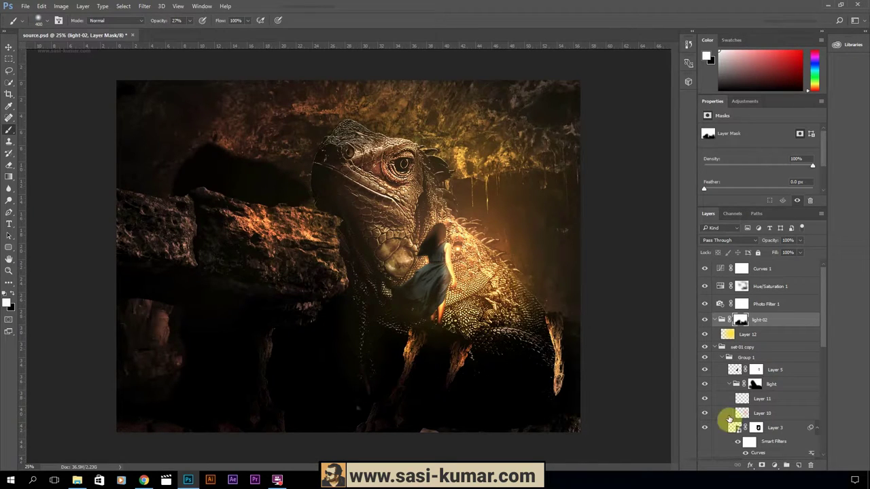
scroll(452, 248, "up", 3)
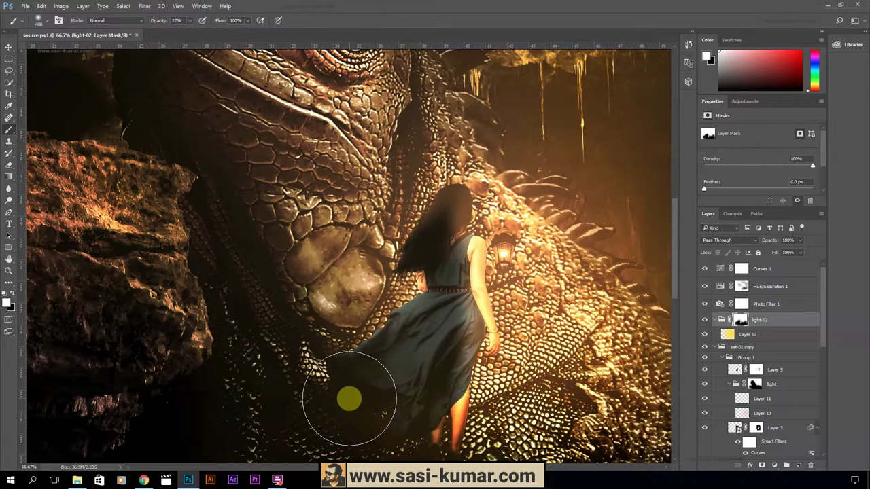
scroll(348, 399, "down", 4)
left_click(722, 320)
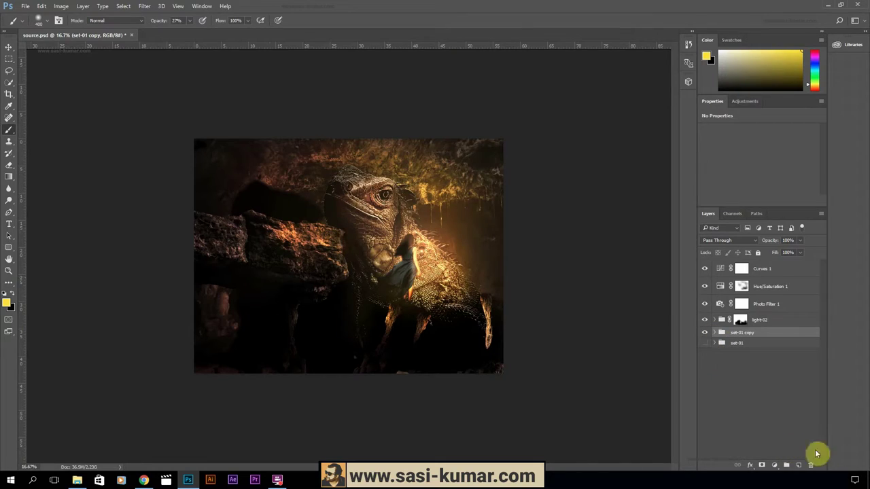
Group the selected layers into Group 3 and convert a copy into a smart object.
key("ctrl+g")
left_click(700, 277)
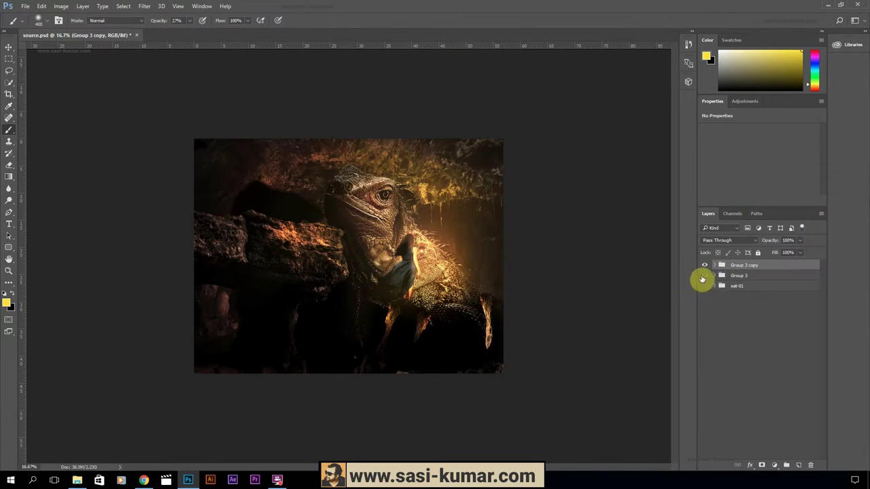
right_click(700, 277)
left_click(722, 275)
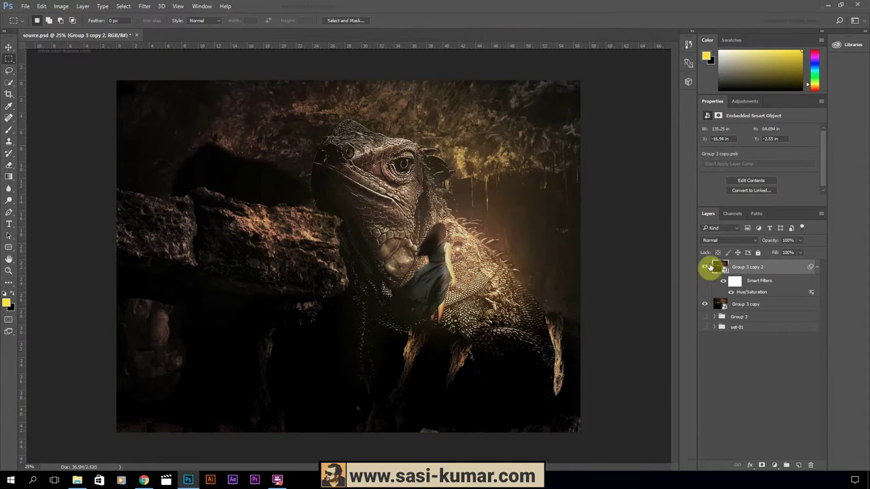
Darken the smart object with a Curves filter and mask it to keep the woman lit.
key("ctrl+m")
left_click_drag(604, 174, 605, 177)
left_click(776, 61)
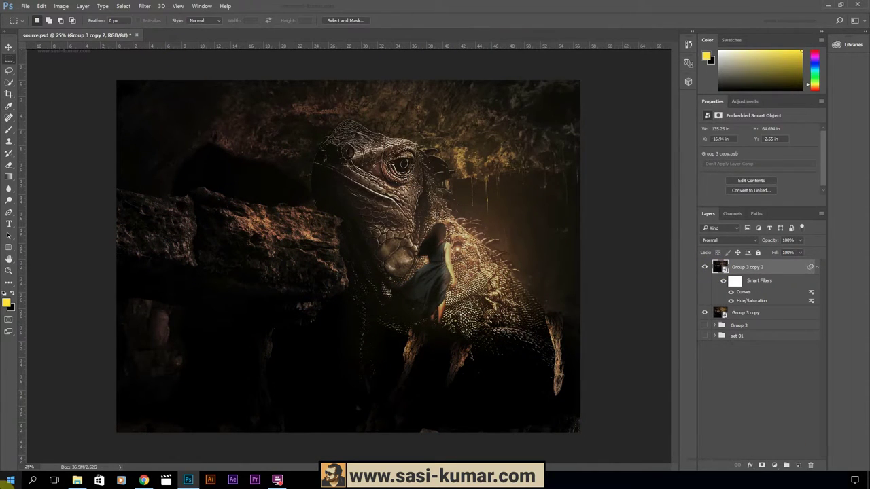
left_click(773, 467)
key("b")
mouse_move(466, 272)
left_mouse_down()
mouse_move(466, 252)
mouse_move(423, 223)
mouse_move(416, 241)
mouse_move(404, 170)
mouse_move(394, 297)
left_mouse_up()
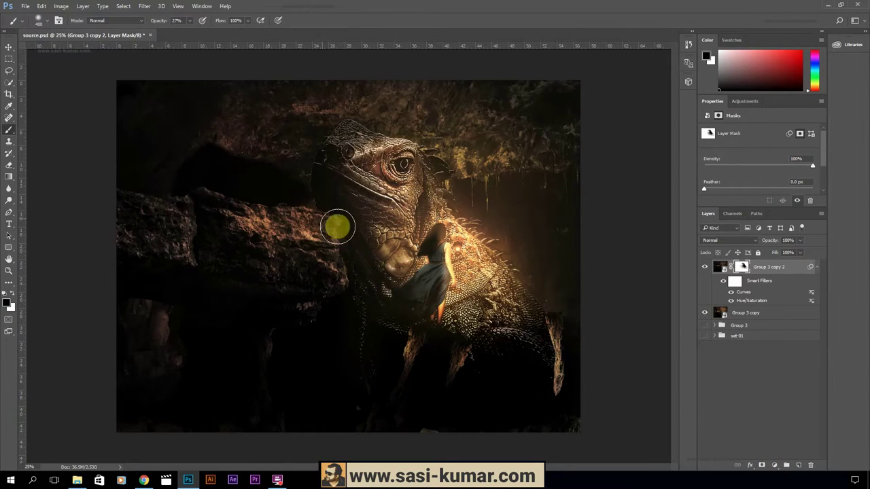
Sample a warm yellow from the image and add a brightening Curves smart filter.
key("i")
left_click(404, 164)
left_click(801, 272)
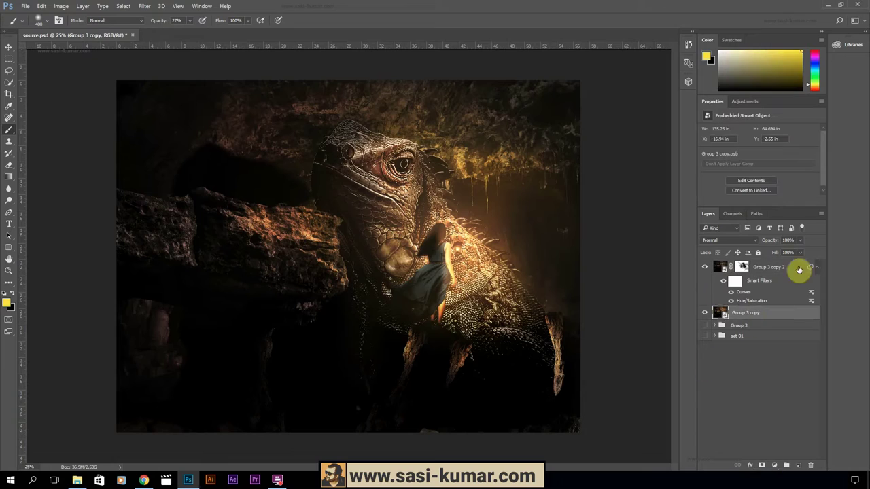
key("ctrl+m")
left_click_drag(591, 179, 593, 168)
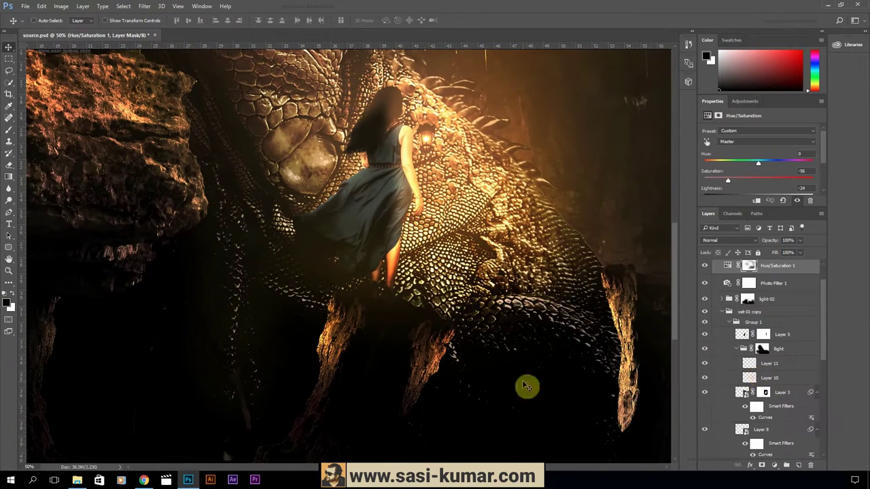
Select the Layer 3 copy rock layer and clone-stamp the rock beneath the woman's feet.
left_click(704, 421)
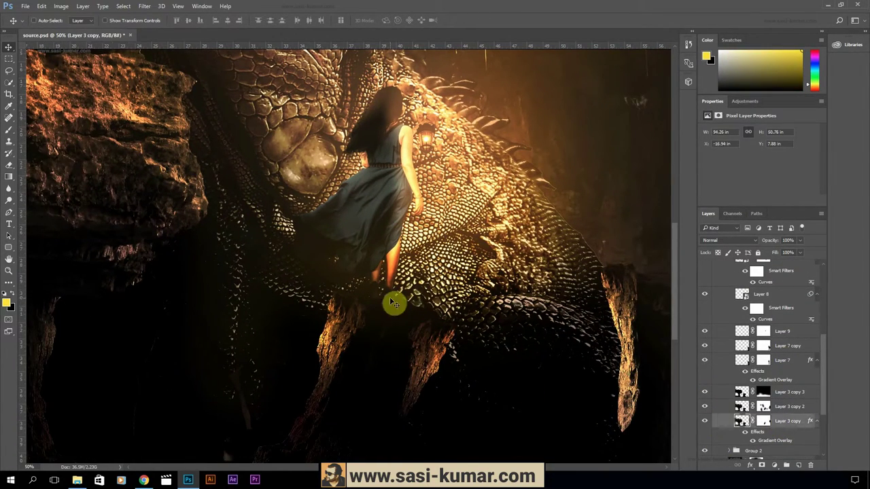
key("l")
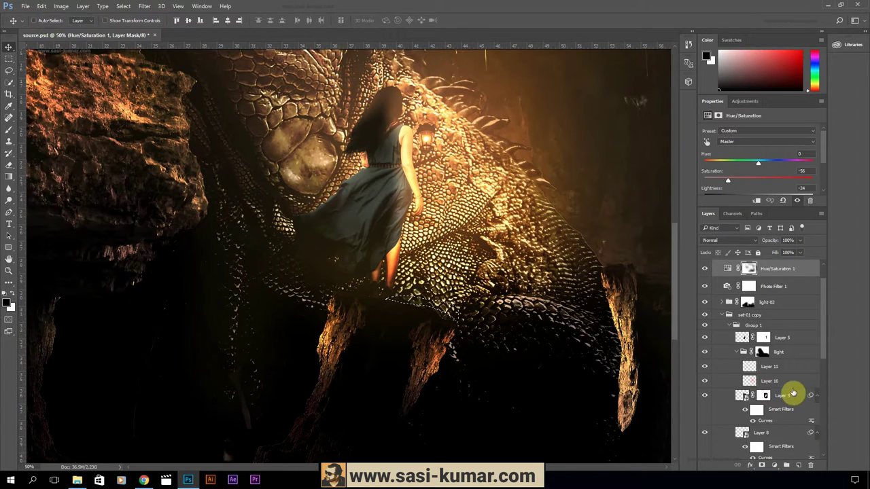
scroll(781, 381, "down", 5)
left_click(704, 413)
left_click(704, 413)
left_click(740, 413)
key("s")
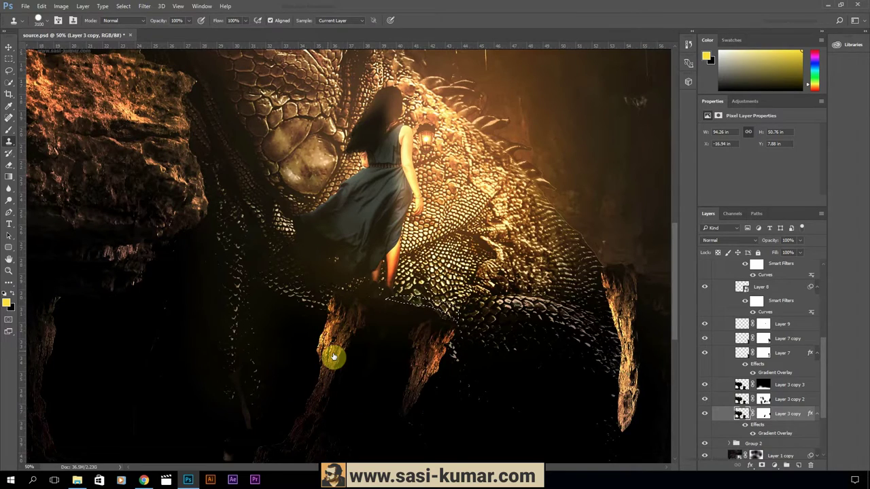
Create Layer 13 above the rock layers and tone it with a Curves adjustment.
key("ctrl+shift+alt+n")
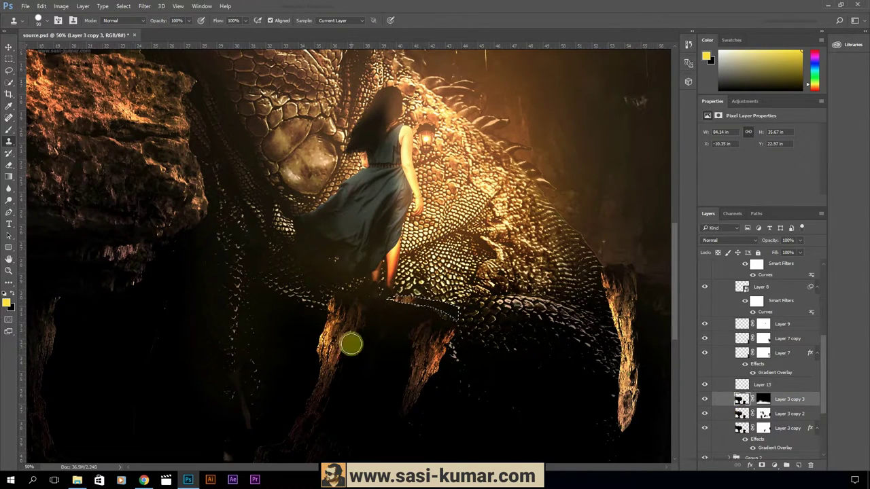
left_click(721, 419)
key("alt+bracketright")
key("alt+bracketright")
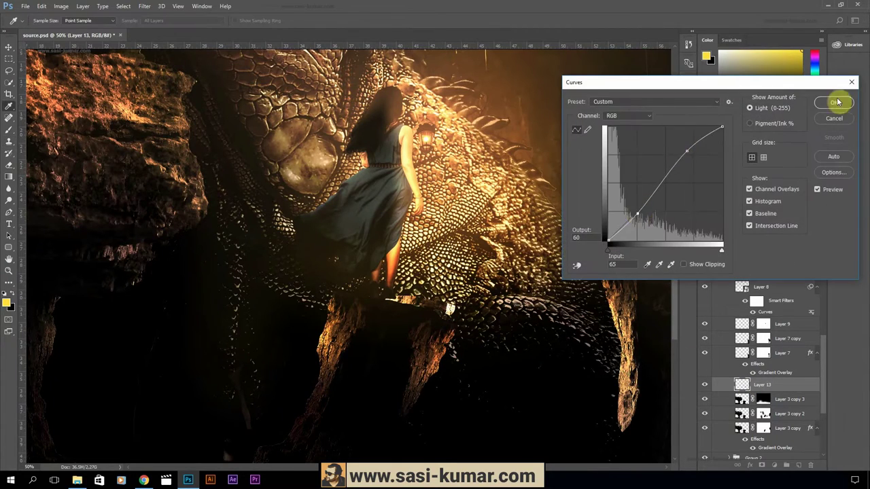
left_click(837, 102)
key("e")
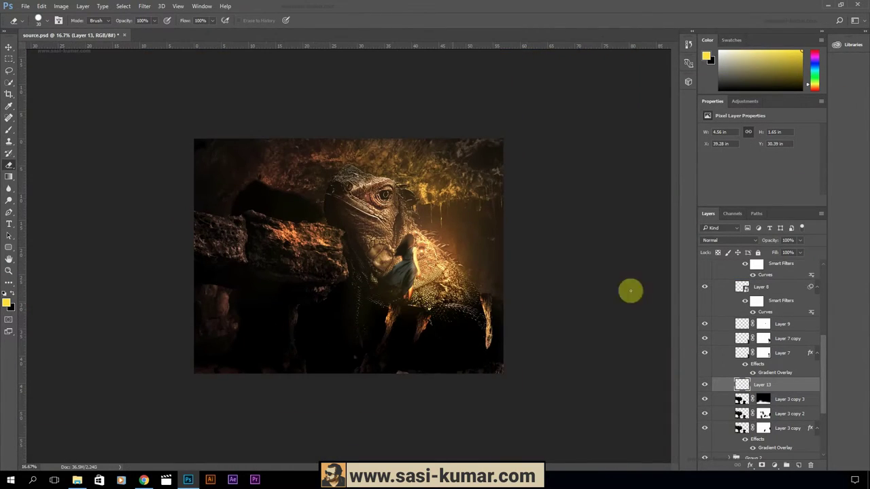
Add a new layer filled with rendered Clouds, blended Screen at 20% opacity.
key("ctrl+shift+alt+n")
left_click(144, 6)
mouse_move(153, 149)
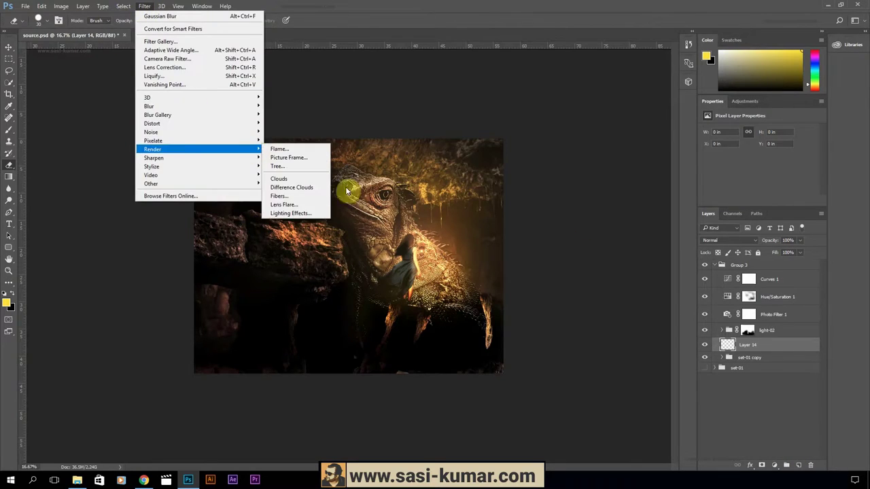
left_click(289, 180)
left_click(729, 240)
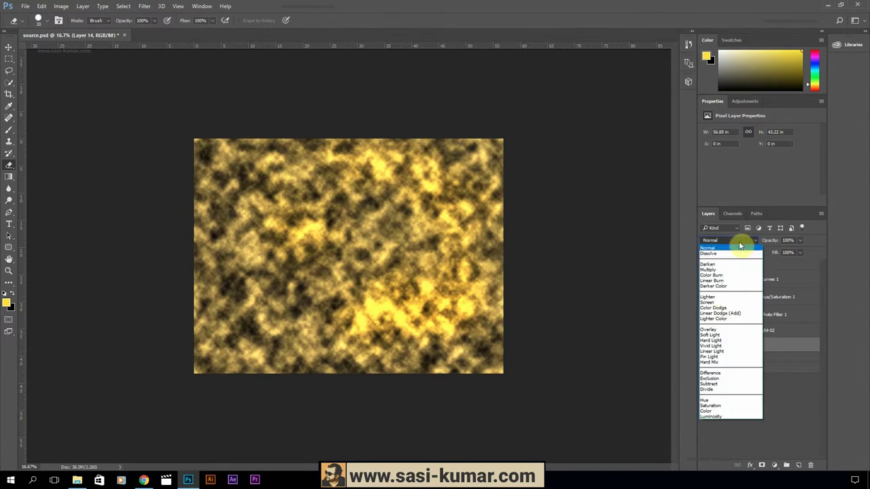
left_click(726, 314)
left_click_drag(800, 240, 768, 254)
Give the clouds layer a warm Gradient Overlay and 49% fill.
double_click(792, 347)
left_click(537, 145)
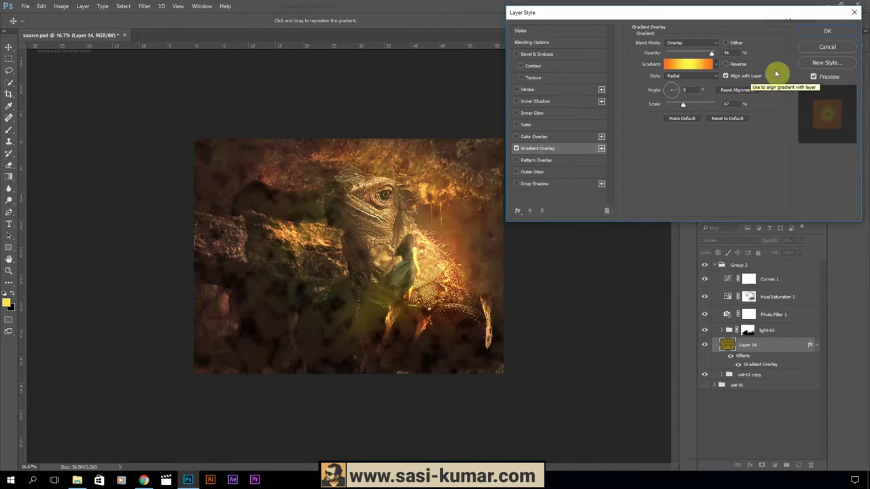
left_click(820, 36)
left_click_drag(799, 255, 777, 262)
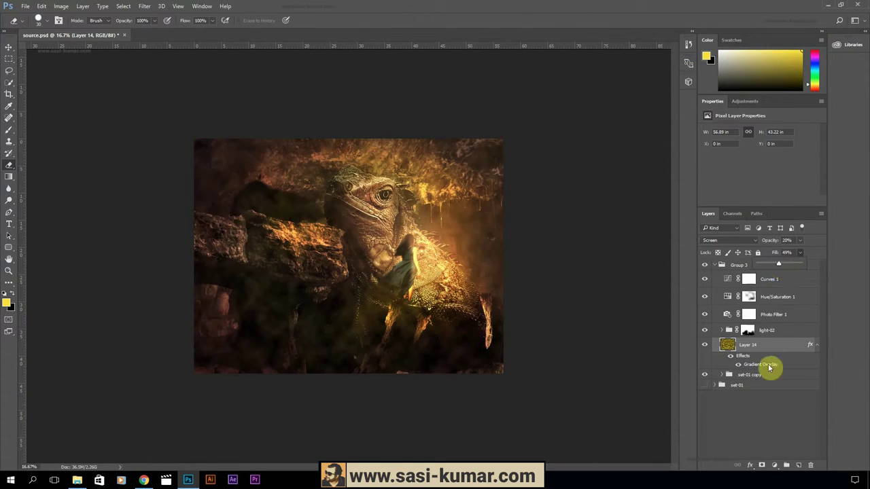
Rename the layer 'cloud', add a black mask, and reveal haze right of the iguana's head.
left_click(774, 465)
double_click(761, 345)
type("cloud")
key("Return")
key("ctrl+i")
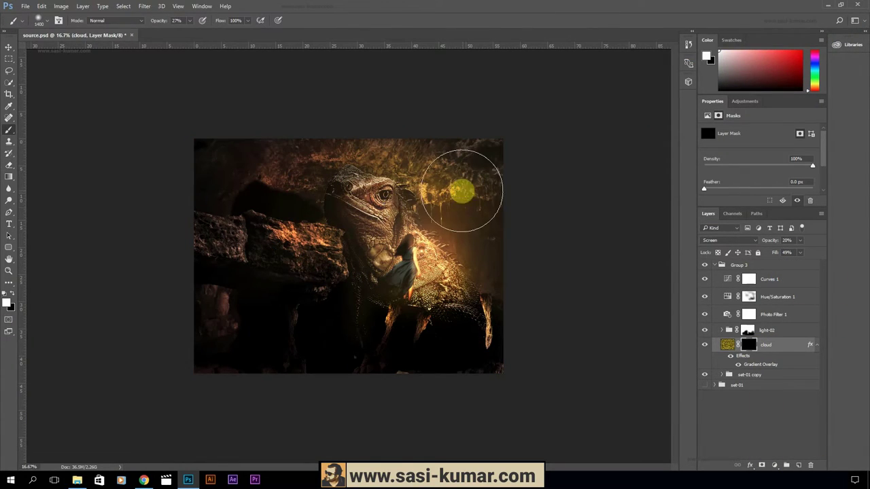
mouse_move(462, 190)
left_mouse_down()
mouse_move(451, 194)
mouse_move(365, 152)
mouse_move(322, 219)
mouse_move(271, 349)
mouse_move(482, 281)
mouse_move(219, 333)
mouse_move(487, 238)
left_mouse_up()
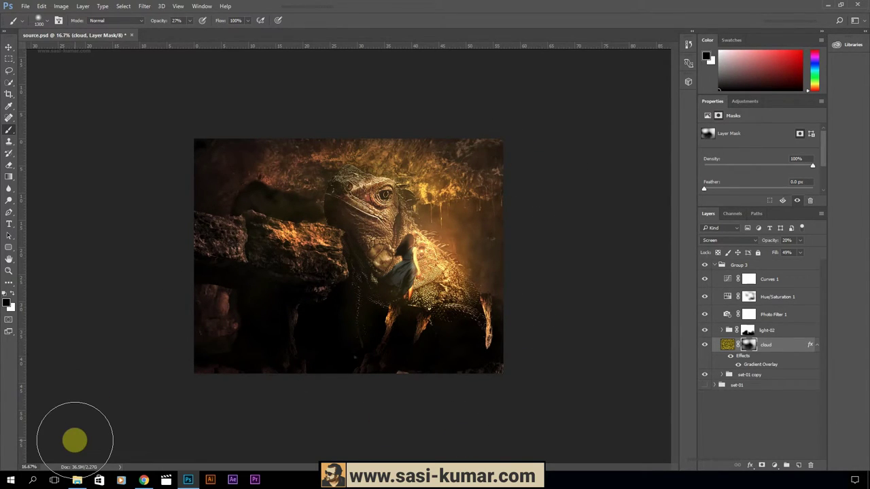
key("v")
left_click_drag(75, 440, 288, 285)
Merge the selected rock layers, Gaussian-blur the result, and mask the blur off the iguana.
left_click(748, 388, "shift")
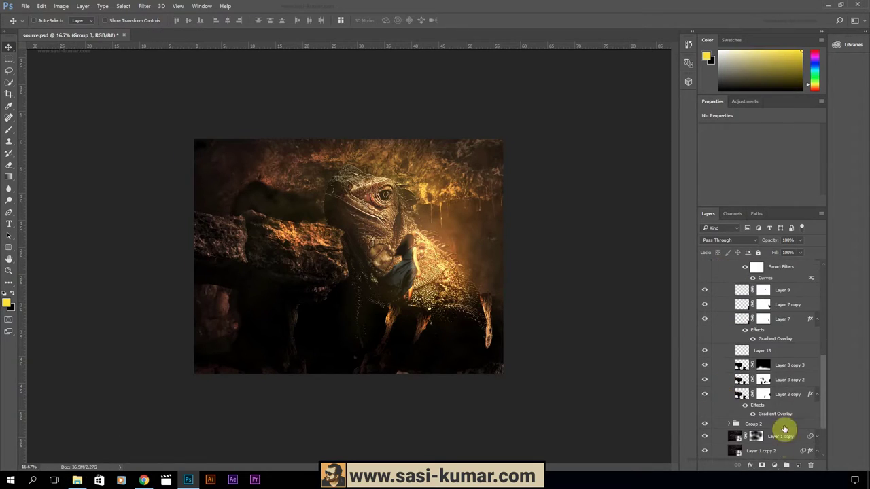
right_click(785, 425)
left_click(729, 331)
left_click(144, 6)
left_click(347, 154)
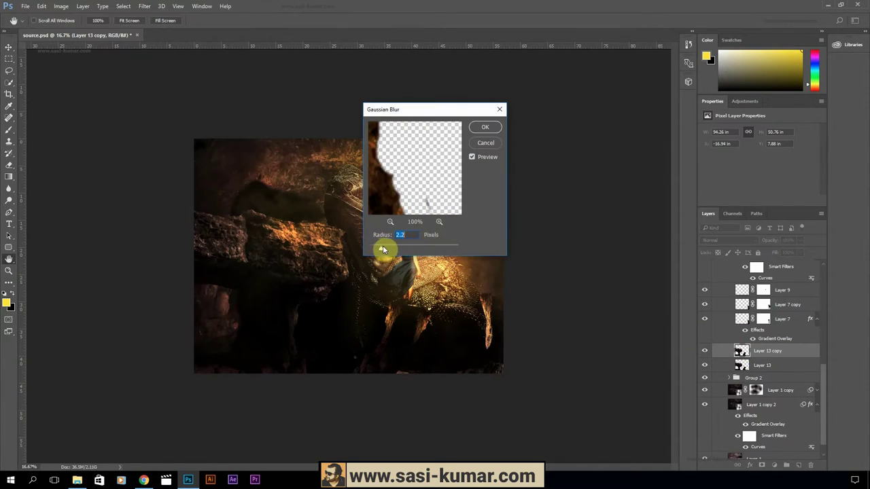
mouse_move(467, 338)
left_mouse_down()
mouse_move(374, 306)
mouse_move(410, 317)
left_mouse_up()
Duplicate Layer 1 copy, Gaussian-blur it, and mask the blur away from the iguana's head.
key("v")
left_click(773, 388)
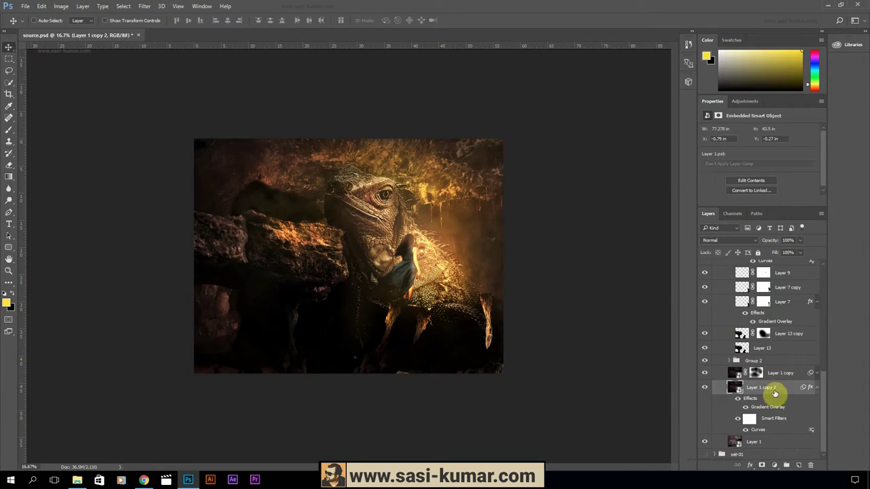
left_click(704, 372)
left_click_drag(775, 373, 799, 465)
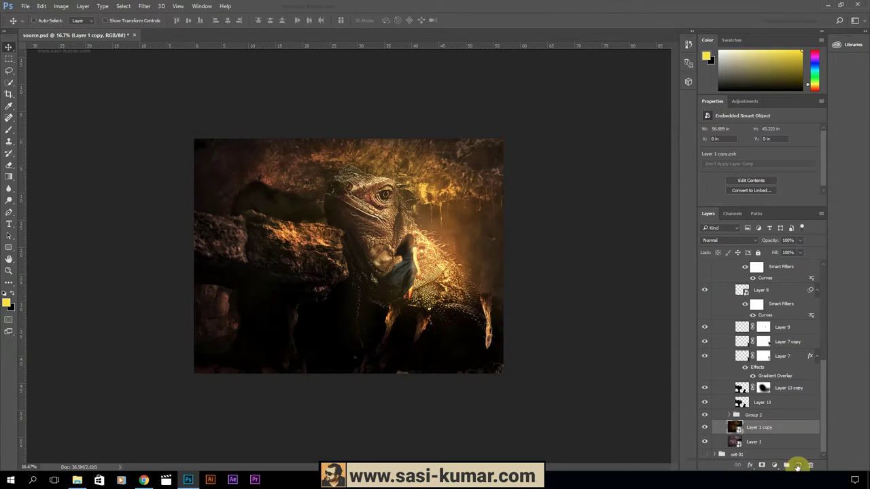
left_click(144, 6)
left_click(169, 18)
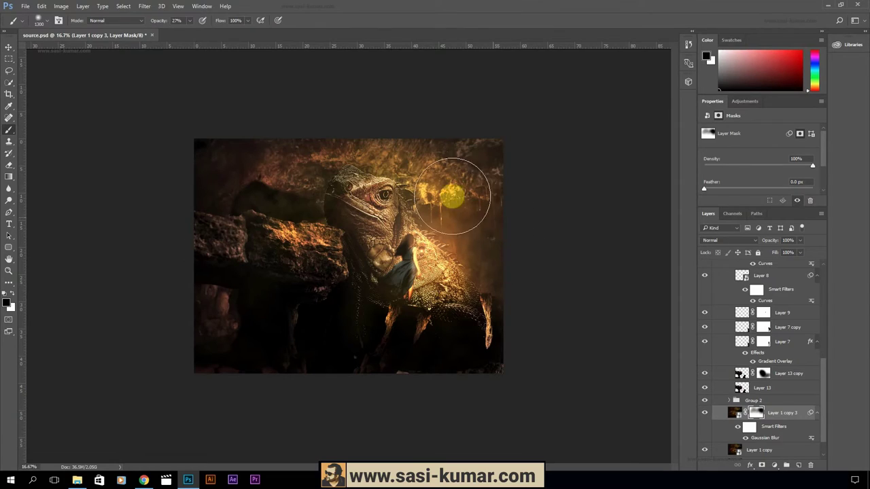
mouse_move(452, 197)
left_mouse_down()
mouse_move(504, 307)
mouse_move(442, 224)
mouse_move(408, 226)
left_mouse_up()
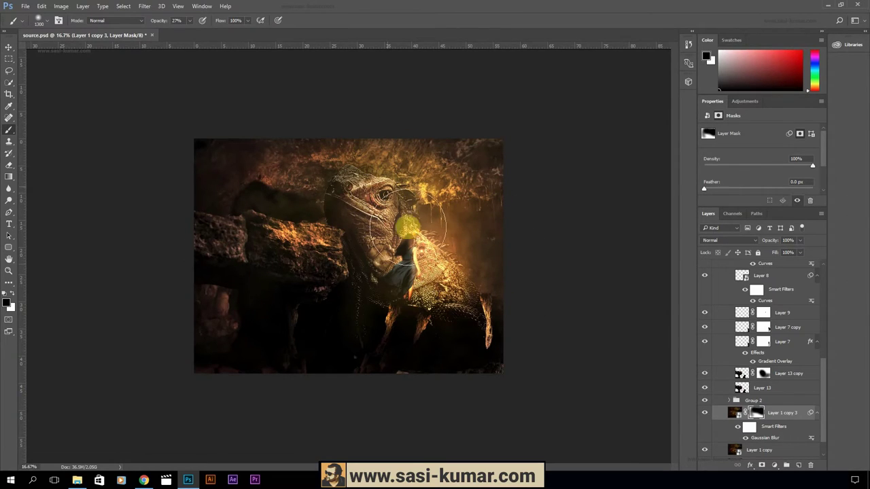
Gaussian-blur the shadow layer in Group 2 and tone it with a Curves adjustment.
key("v")
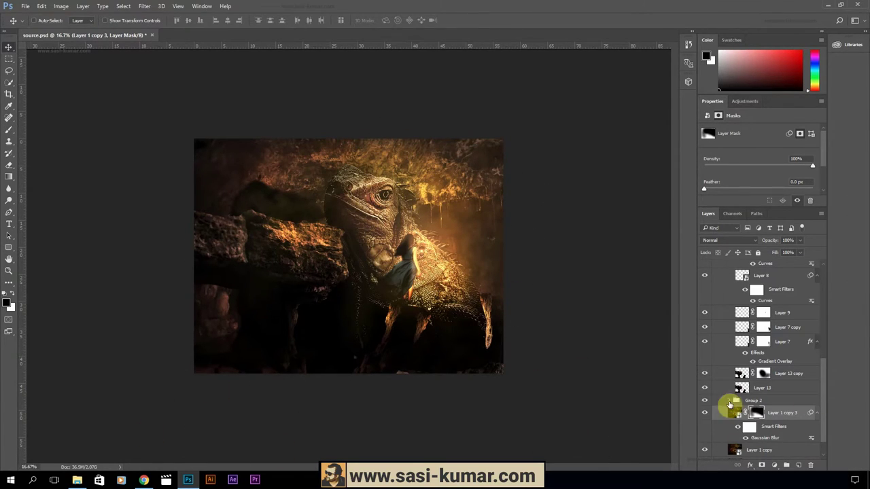
left_click(729, 403)
left_click(801, 375)
left_click(144, 7)
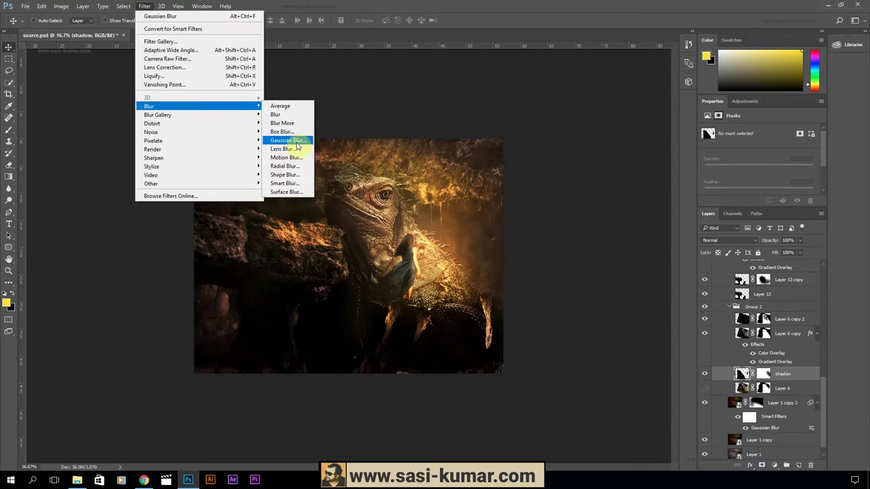
left_click(288, 142)
left_click_drag(528, 208, 569, 208)
key("Return")
key("ctrl+m")
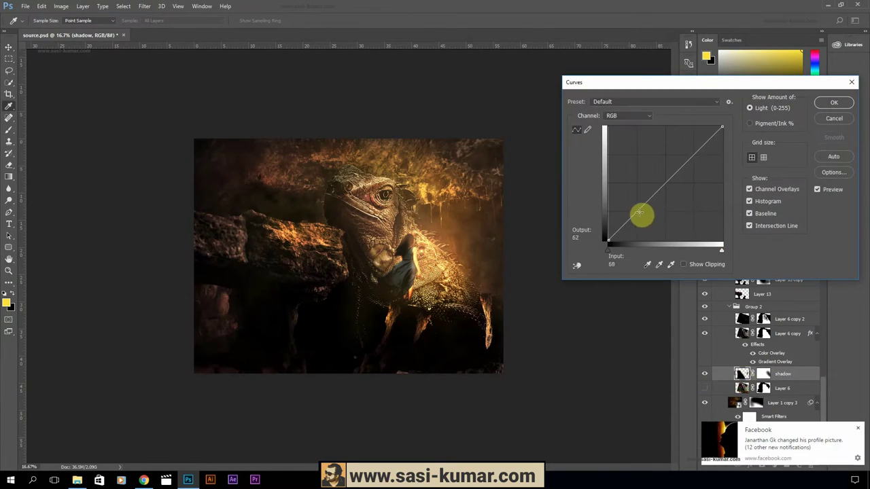
left_click_drag(641, 214, 664, 224)
key("Return")
key("ctrl+minus")
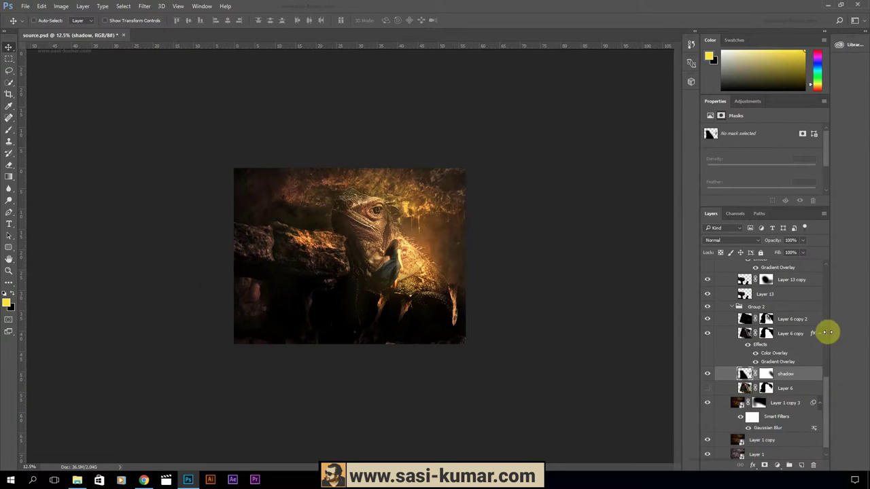
Merge all visible content into a new Group 3 copy layer.
left_click(718, 265)
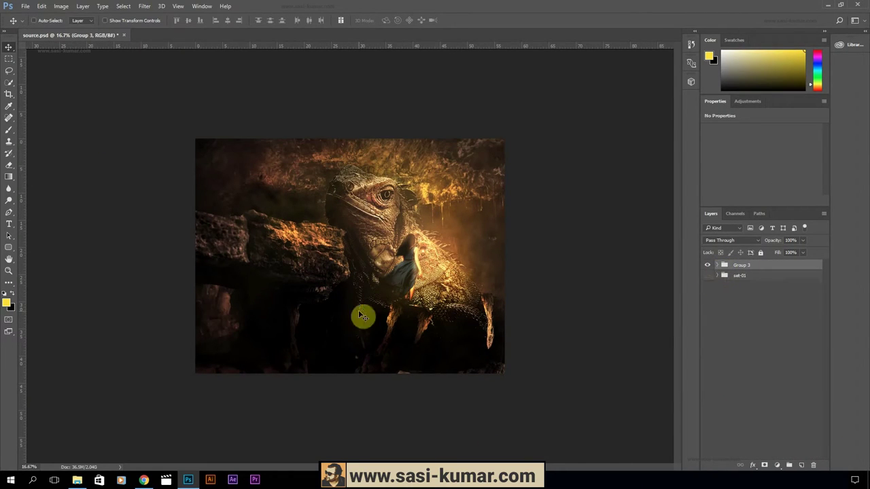
left_click(25, 6)
left_click(78, 106)
left_click(823, 214)
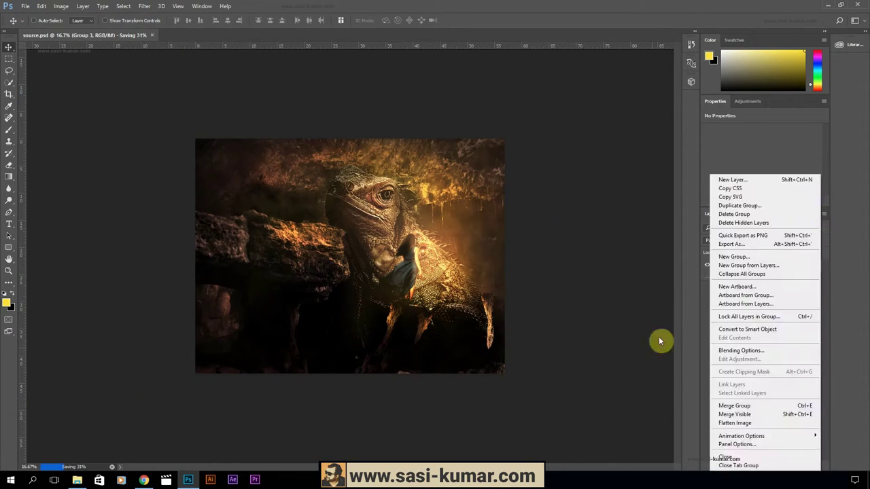
left_click(764, 415)
Add a Vibrance 1 adjustment layer and paint its mask at 90% opacity.
left_click(779, 466)
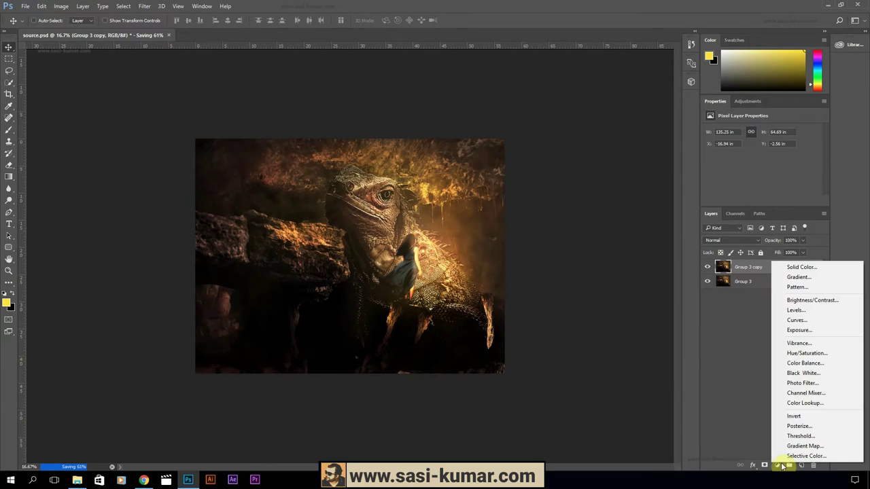
left_click(799, 343)
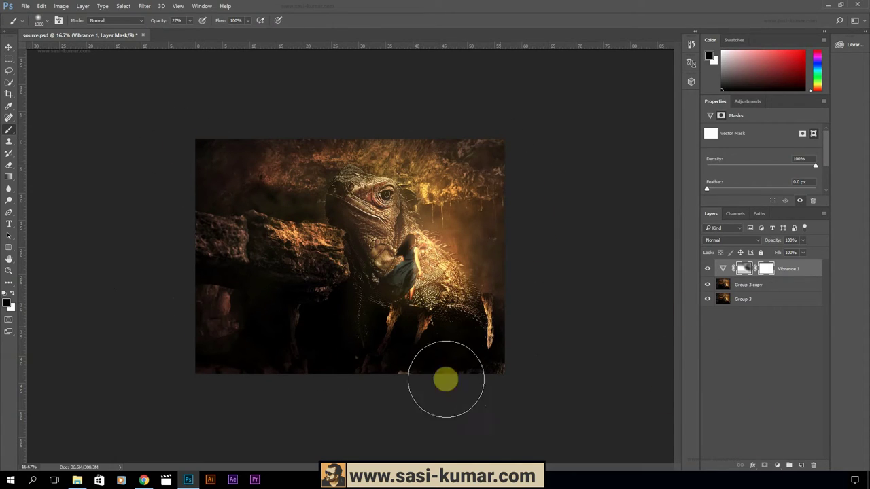
key("x")
left_click(744, 269)
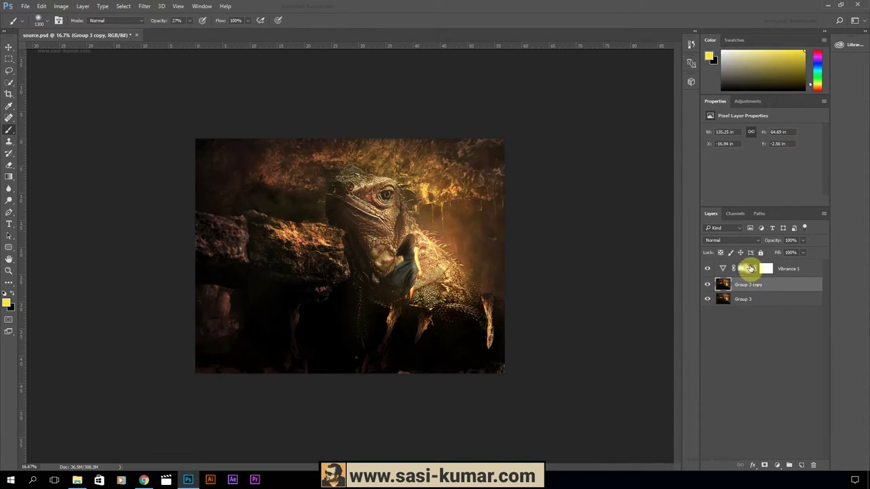
key("x")
key("9")
key("x")
left_click(707, 269)
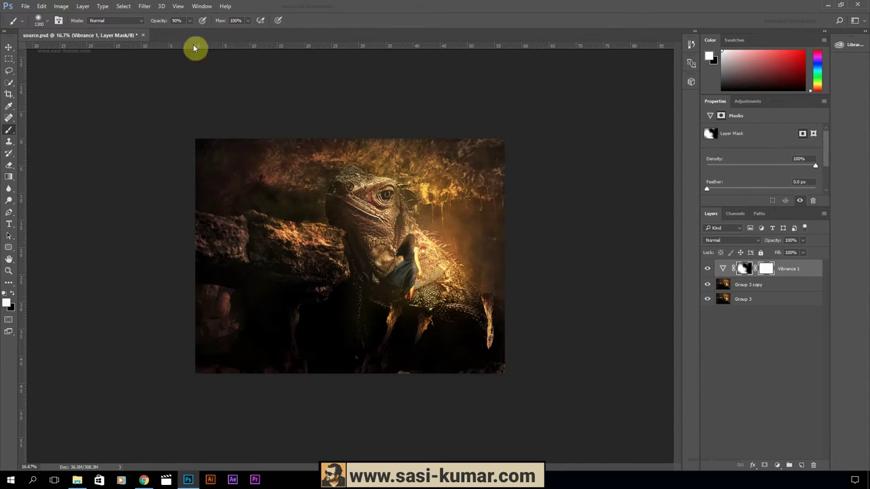
Add a black-filled layer with a hide-all mask and paint darkness onto the upper edges.
left_click(801, 465)
key("ctrl+BackSpace")
left_click(764, 465, "alt")
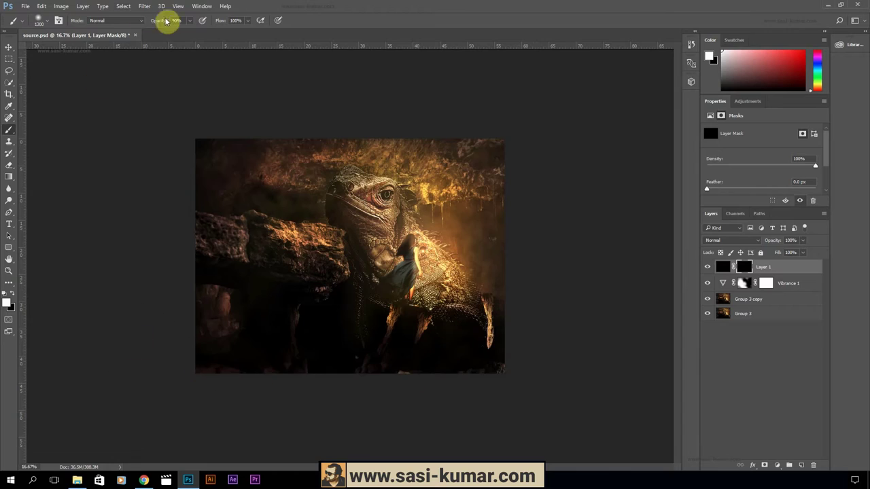
type("9")
left_click_drag(382, 140, 467, 158)
left_click(343, 132)
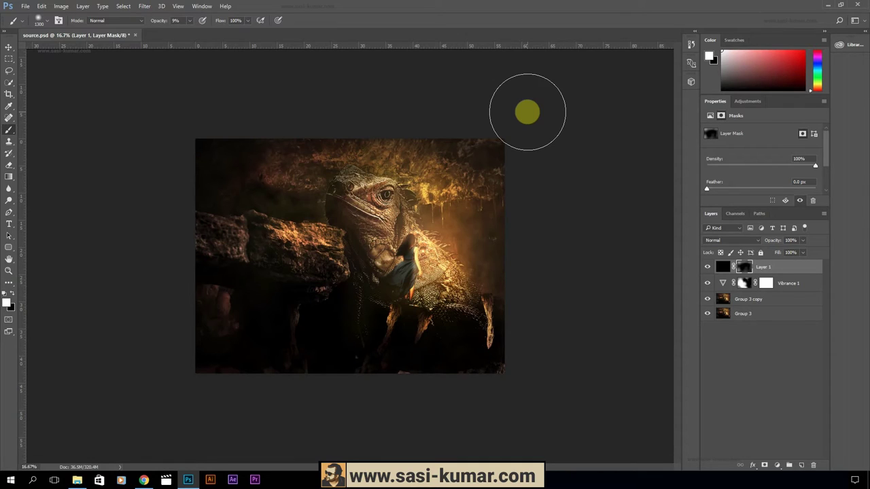
key("ctrl+1")
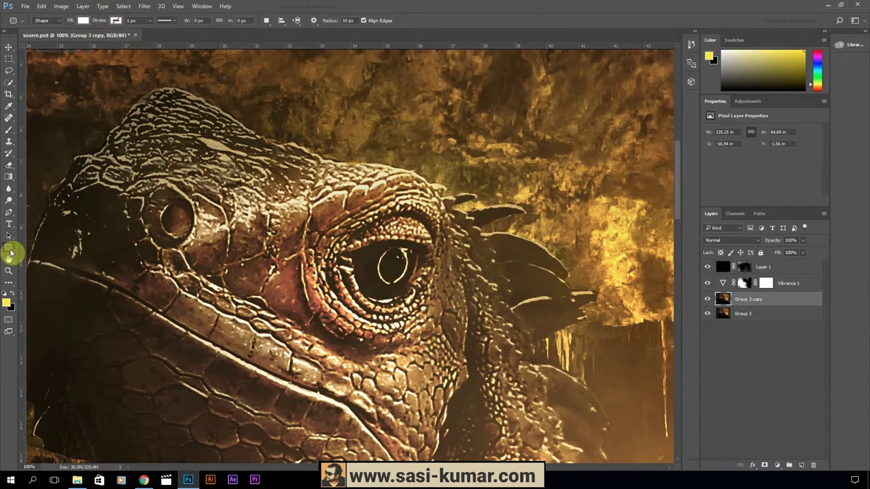
Duplicate the eye ellipse, fill the copy bright orange, and give it a 4-pixel Gaussian blur.
key("ctrl+j")
double_click(722, 299)
left_click(651, 187)
left_click(634, 85)
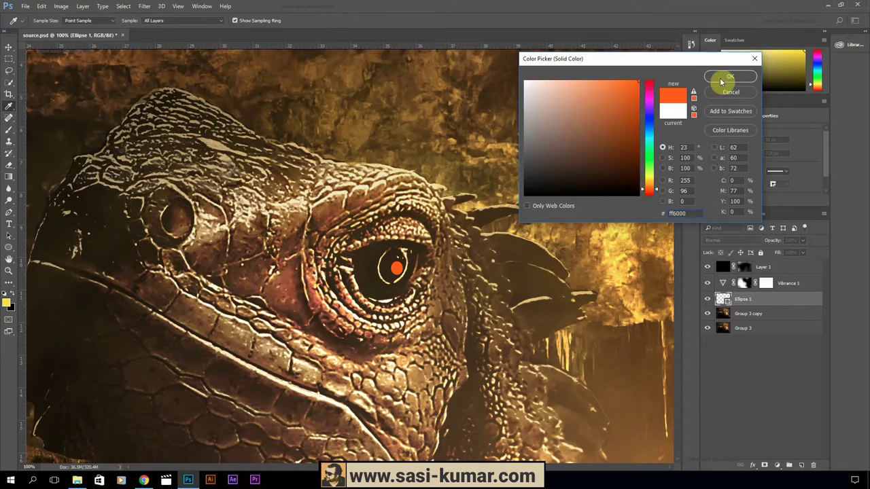
left_click(728, 76)
left_click(144, 6)
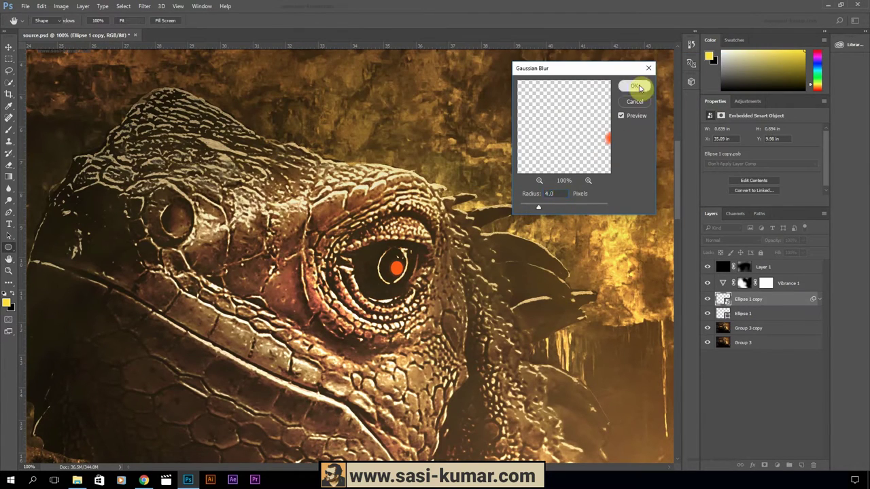
left_click(634, 85)
Recolour the original eye ellipse yellow and brighten the orange glow copy with Curves.
left_click(649, 182)
left_click(741, 78)
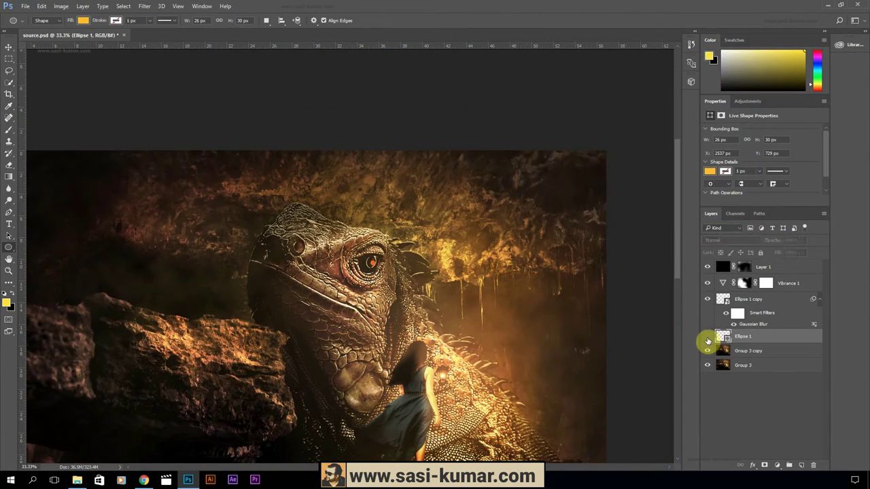
left_click(751, 300)
key("ctrl+m")
left_click_drag(641, 136, 641, 116)
key("Return")
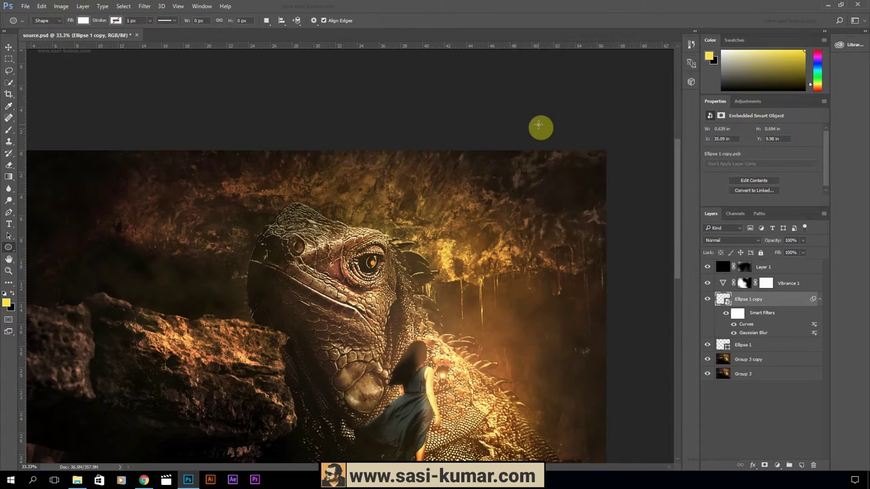
Merge all visible layers into one and add an empty layer above.
key("ctrl+minus")
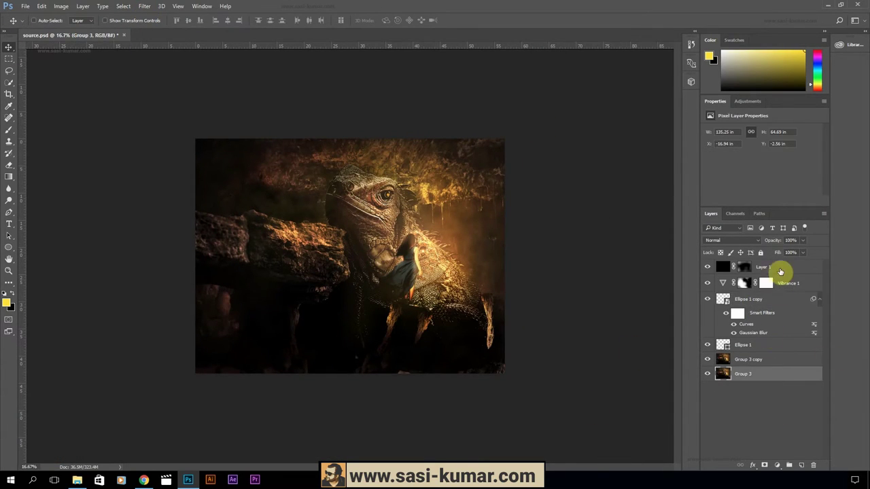
key("ctrl+shift+e")
key("ctrl+plus")
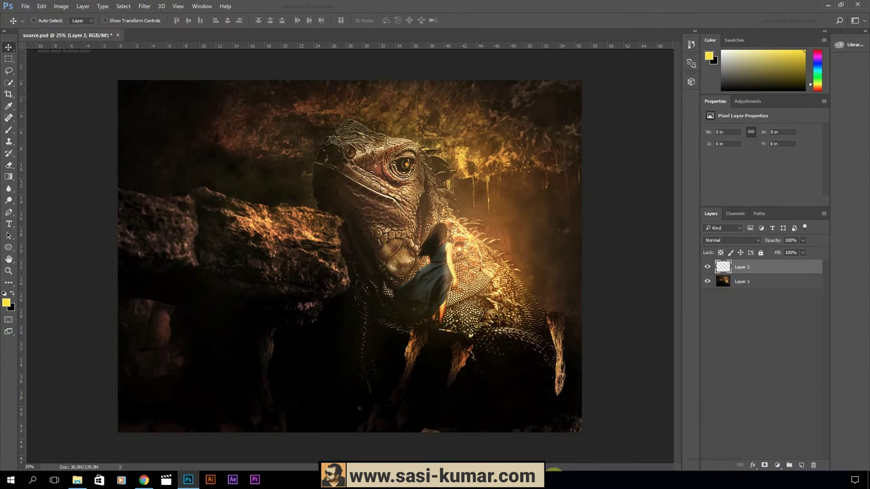
Paint a faint green tint with a soft brush on an Overlay layer.
key("b")
left_click(7, 303)
left_click(729, 75)
left_click(475, 330)
key("shift+alt+o")
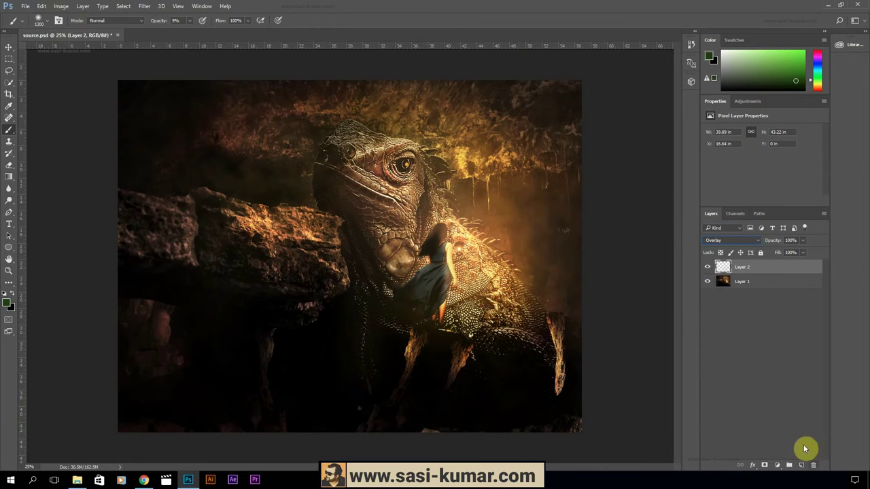
Add a soft cyan tint on an Overlay layer and merge the tints into the image.
left_click(801, 465)
left_click(7, 303)
key("Return")
left_click(396, 268)
left_click(731, 240)
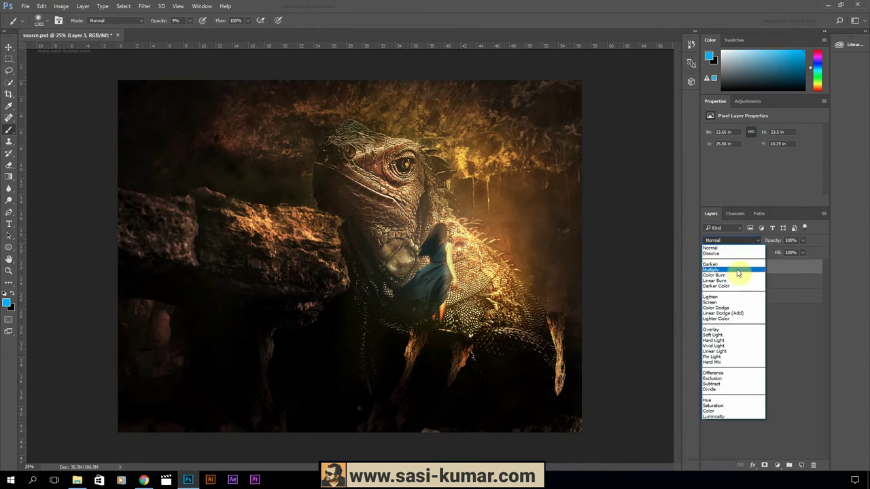
left_click(720, 330)
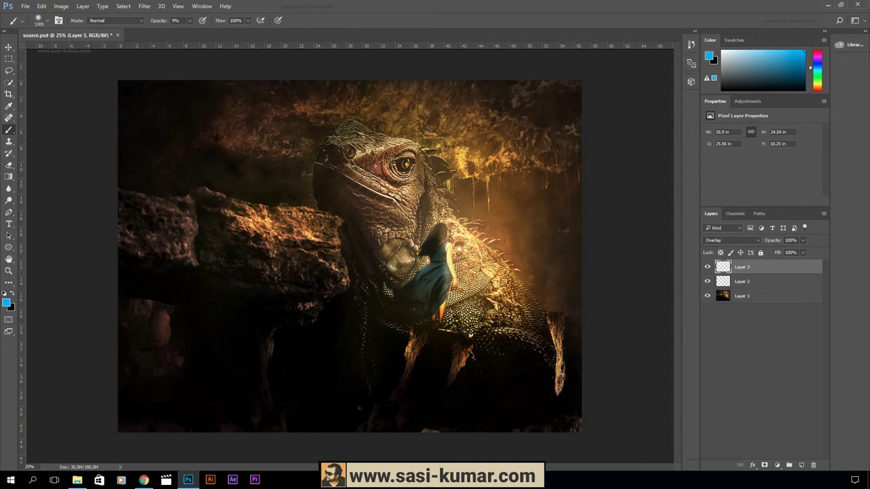
right_click(772, 309)
left_click(695, 329)
Duplicate the image and apply a Lens Blur with More Accurate quality, Hexagon iris, stronger radius.
key("ctrl+j")
left_click(144, 7)
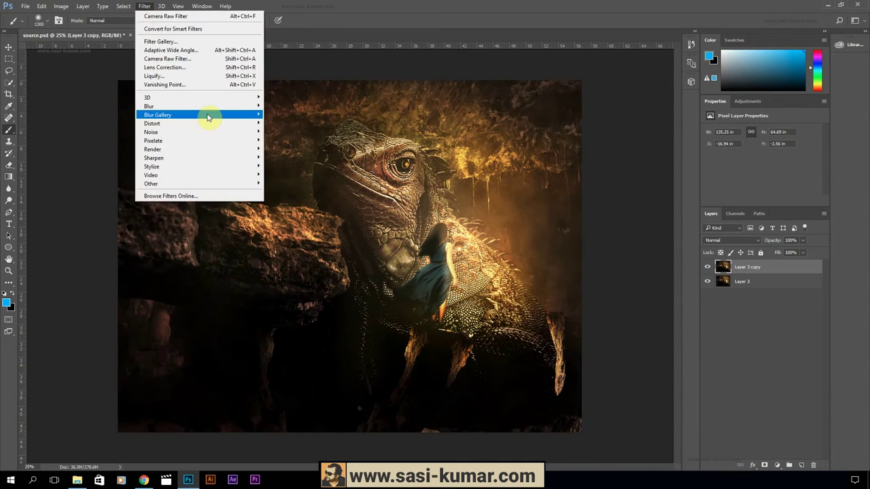
left_click(285, 148)
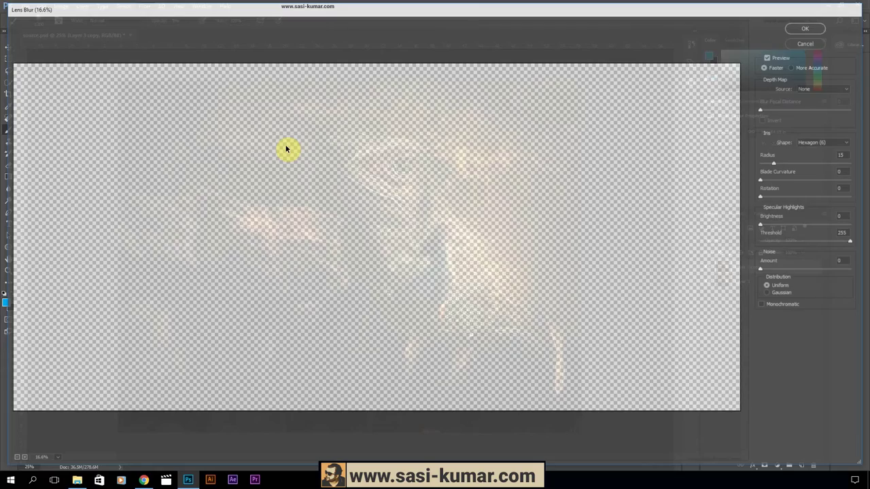
left_click(21, 458)
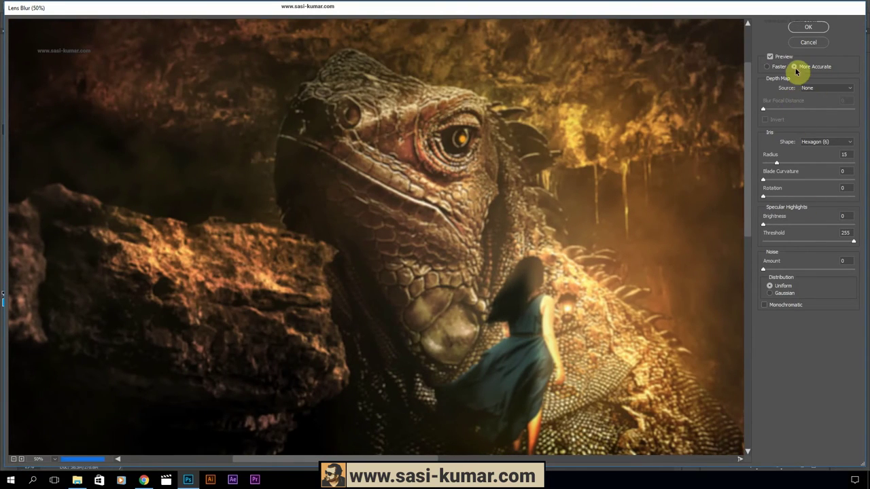
left_click(825, 141)
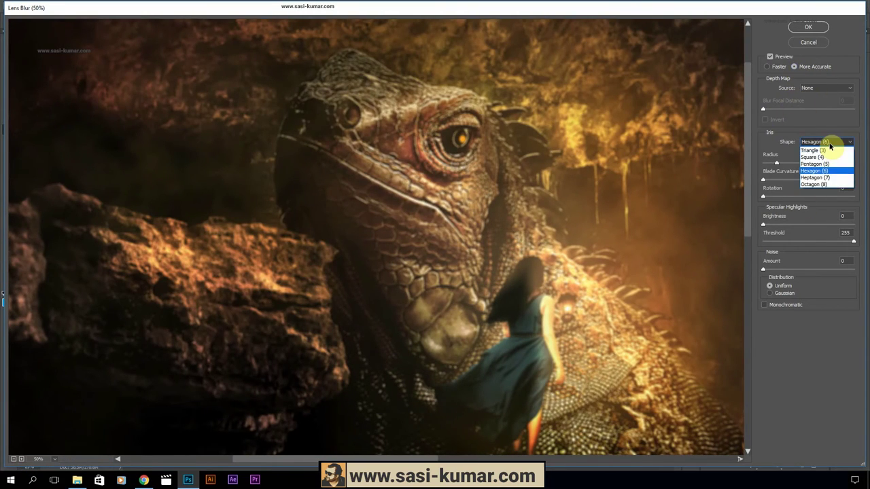
left_click(826, 163)
left_click_drag(777, 163, 786, 164)
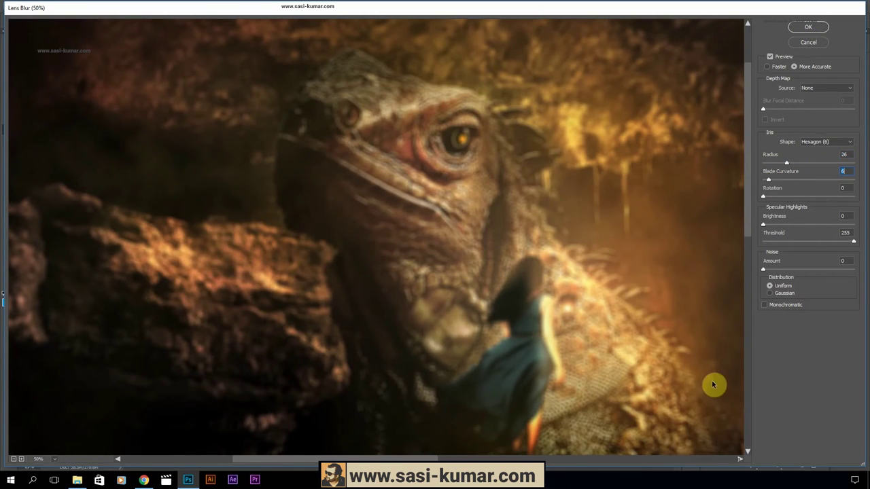
left_click(808, 27)
Mask the blurred copy and paint black at 59% opacity over the woman and iguana.
left_click(763, 465)
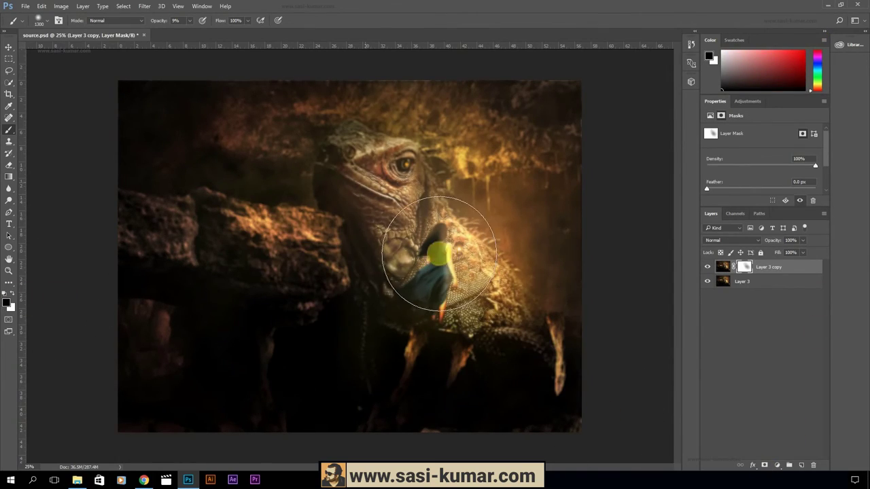
key("5")
key("9")
mouse_move(439, 253)
left_mouse_down()
mouse_move(369, 253)
mouse_move(388, 342)
mouse_move(398, 243)
mouse_move(493, 297)
left_mouse_up()
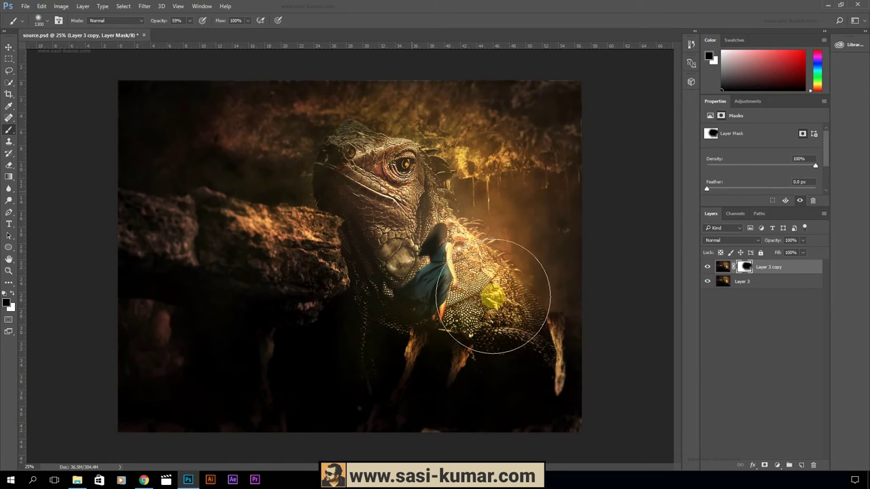
key("x")
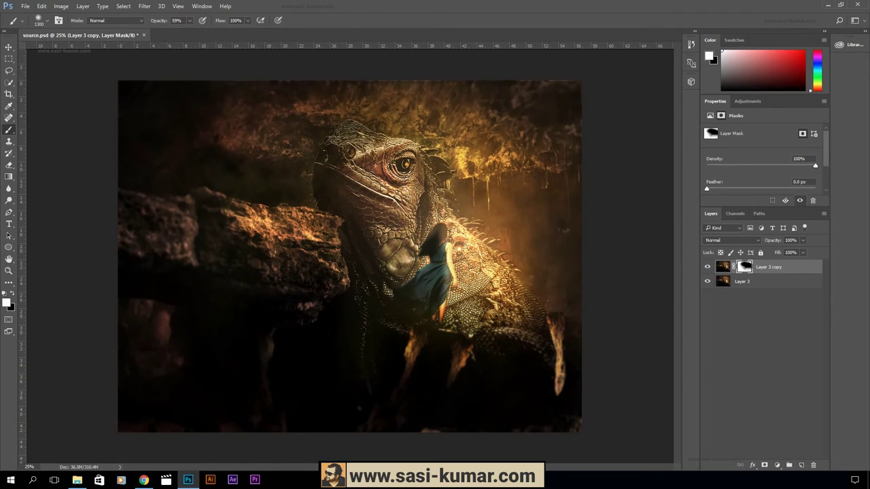
key("x")
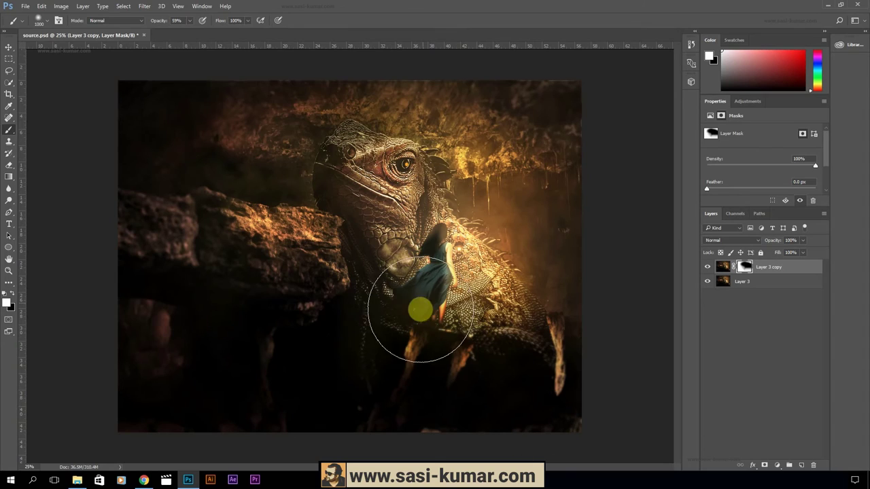
Restore sharpness around the woman's lower body and the iguana's lower right, then merge the blurred copy.
left_click_drag(419, 308, 426, 336)
left_click_drag(424, 434, 490, 350)
key("x")
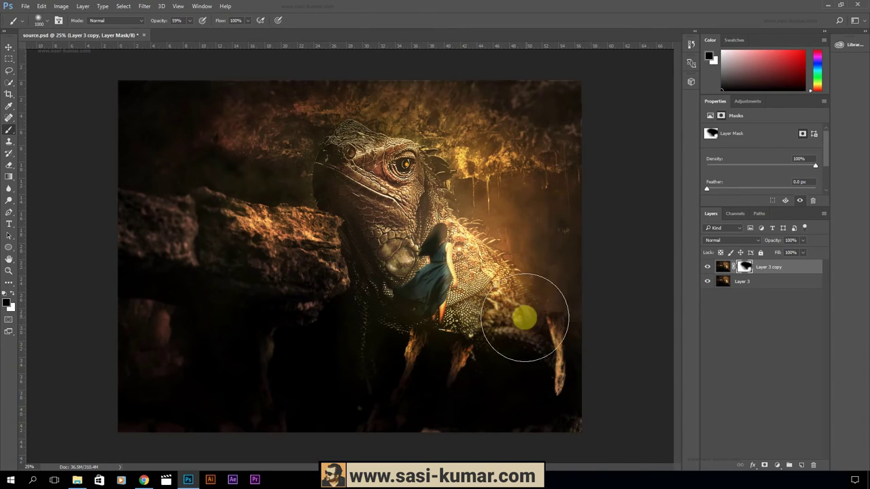
left_click_drag(602, 445, 484, 141)
key("4")
left_click(710, 268)
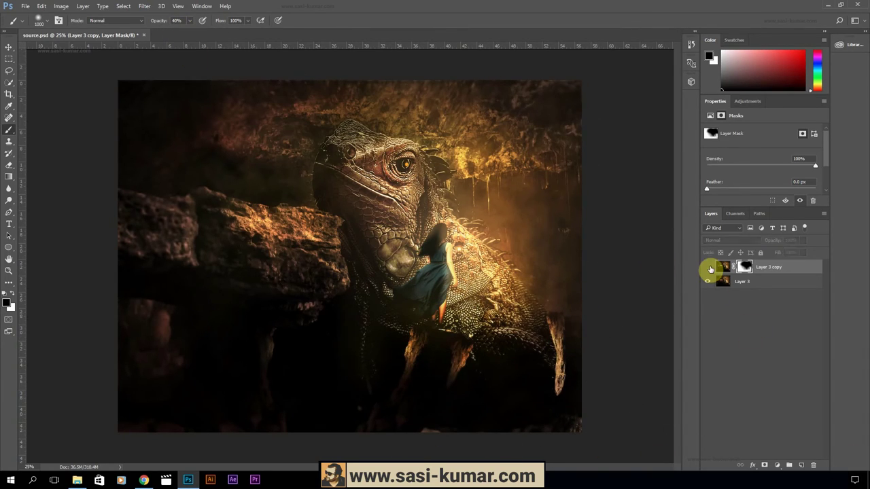
left_click(710, 268)
left_click(823, 215)
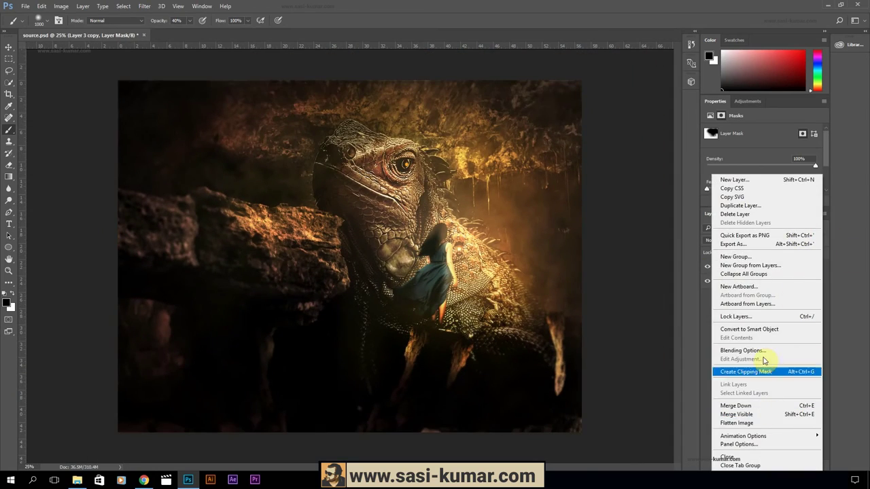
left_click(761, 414)
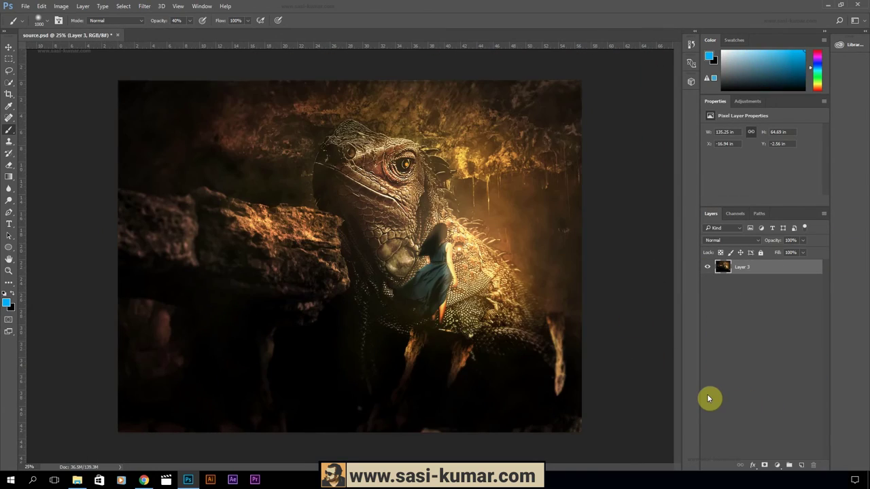
Add the caption 'Thank you for watching' in orange #c6872d across the bottom.
key("ctrl+plus")
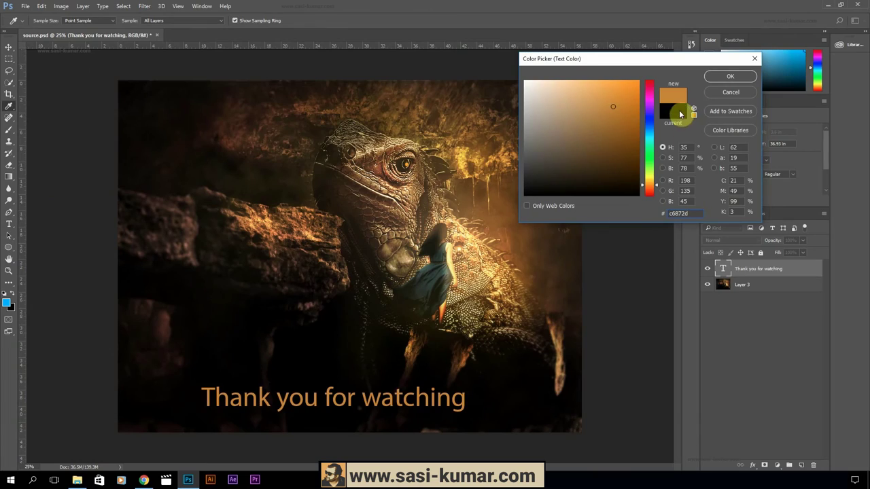
left_click(732, 79)
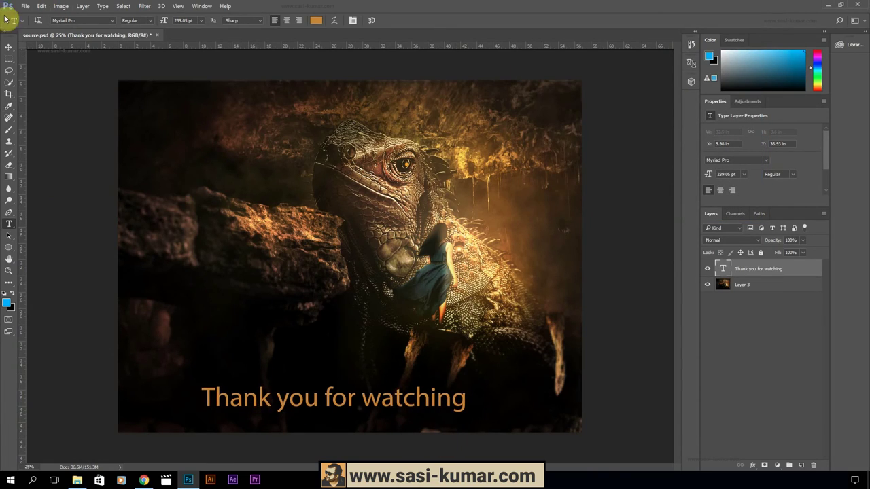
left_click(8, 47)
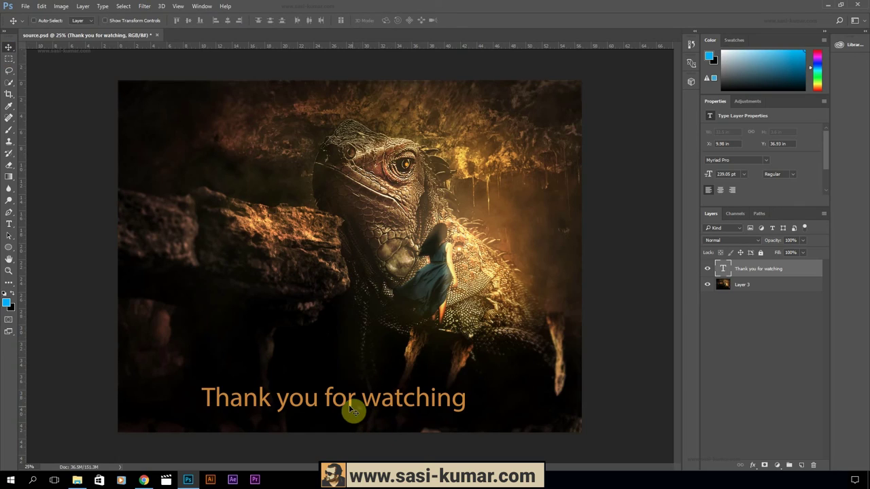